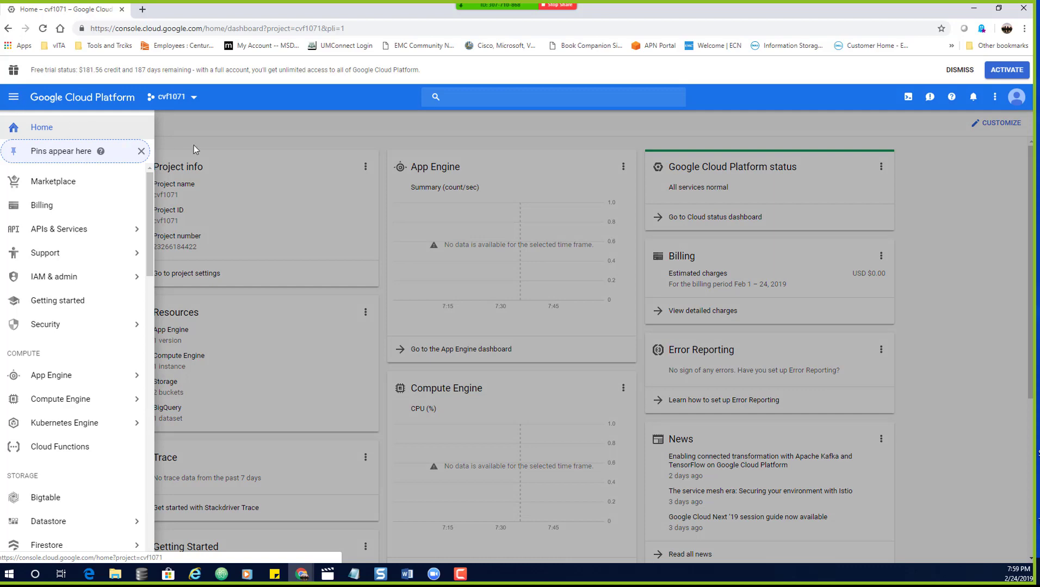
Start a Cloud Shell session for project cvf1071 and enlarge its terminal.
click(292, 151)
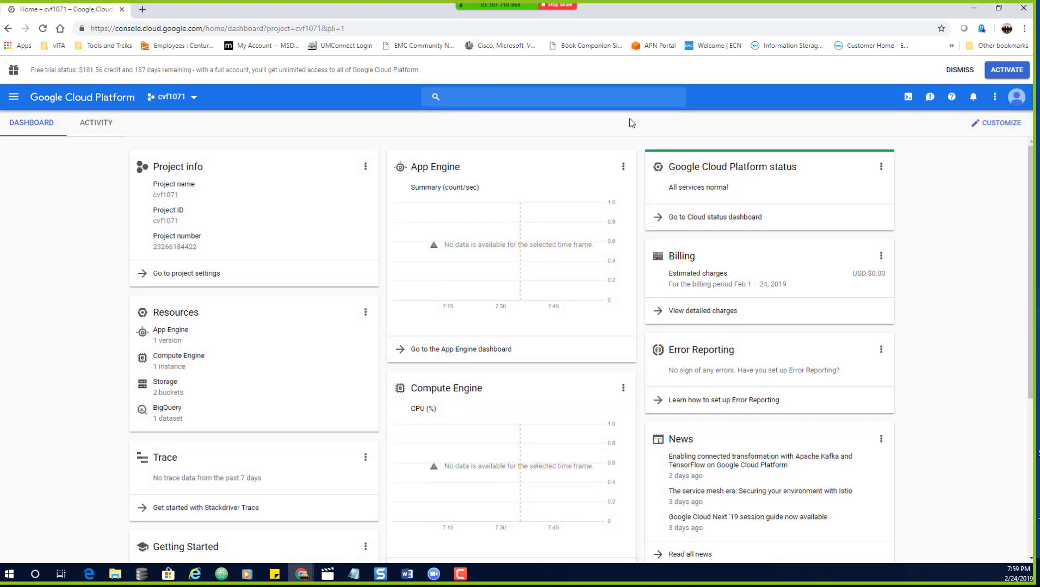
click(908, 97)
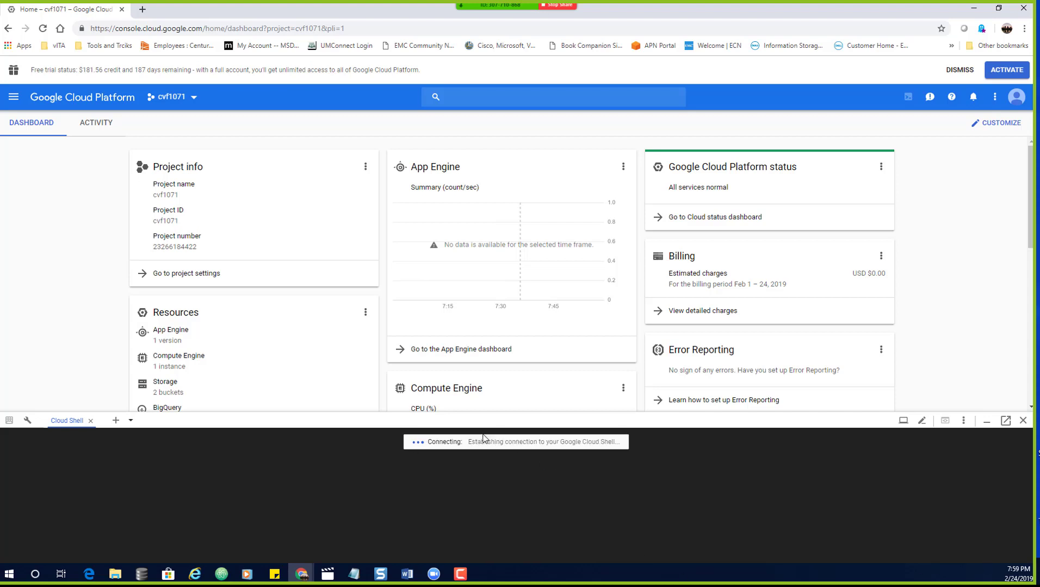
drag(471, 422, 478, 267)
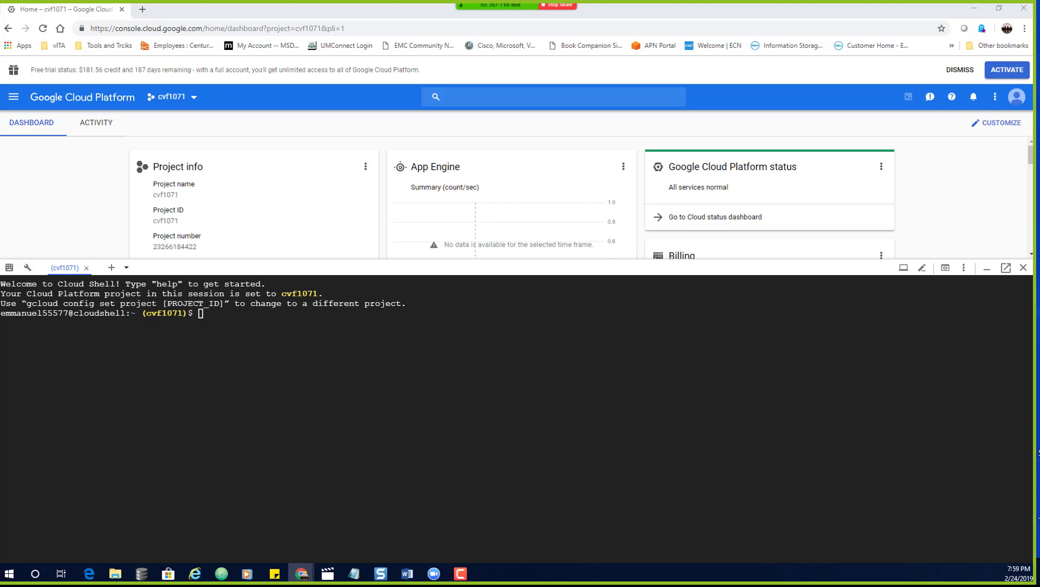
List the credentialed accounts in Cloud Shell with gcloud auth list.
click(285, 332)
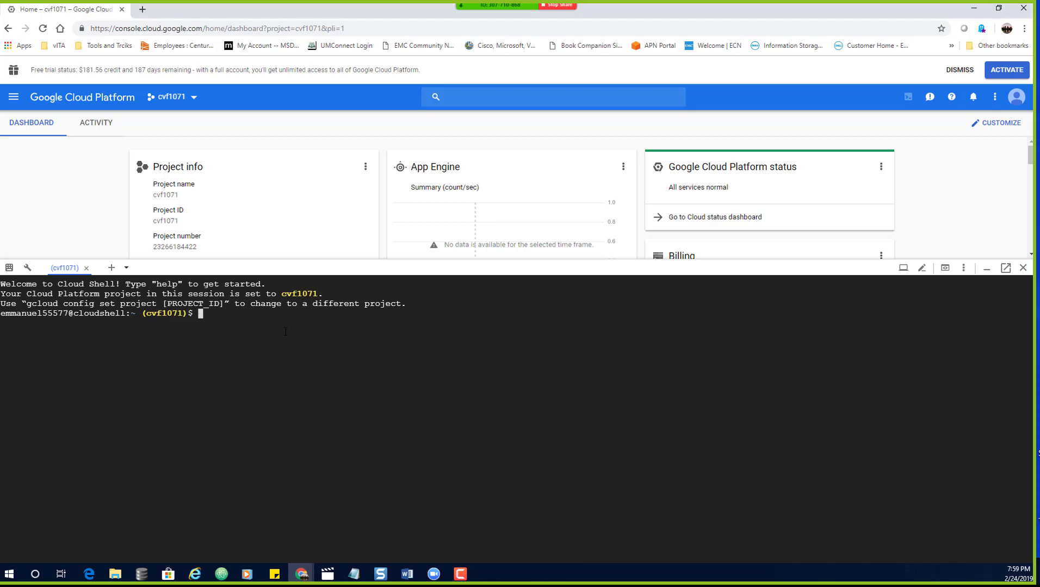
text(gcloud auth list)
key(Return)
key(Return)
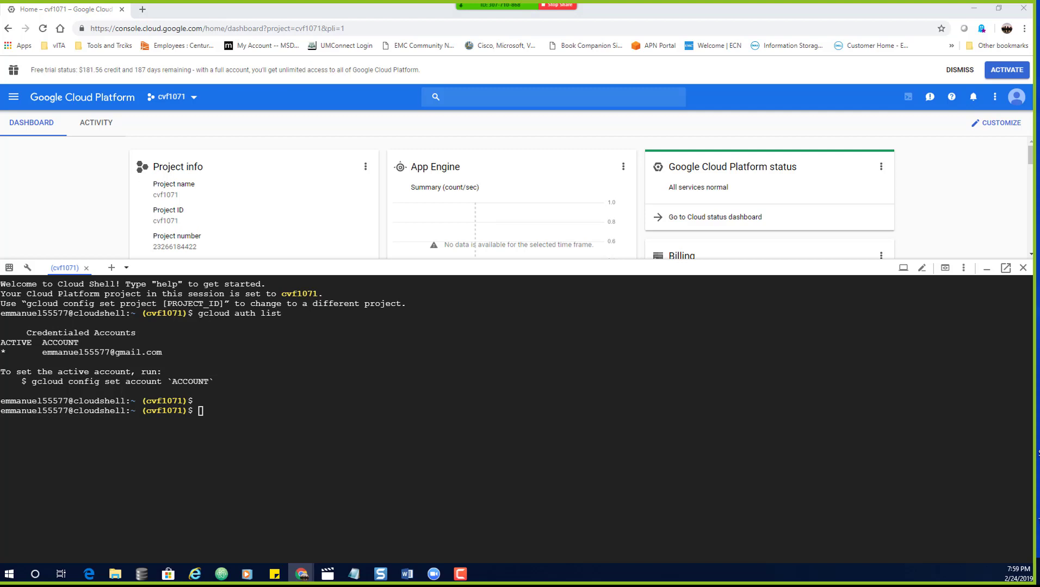
Show the project set in the active configuration with gcloud config list project.
click(272, 413)
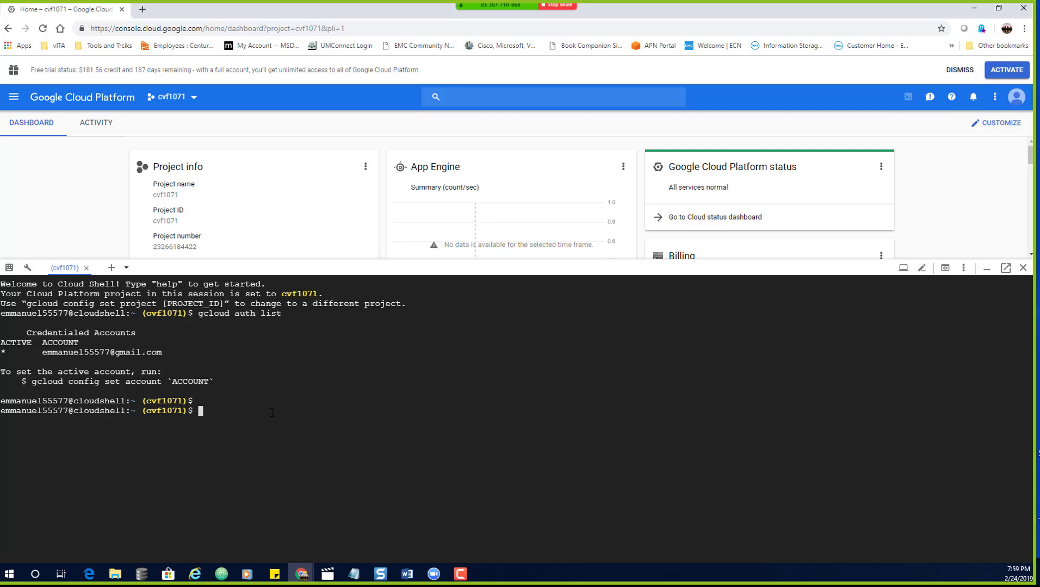
text(gcloud config list project)
key(Return)
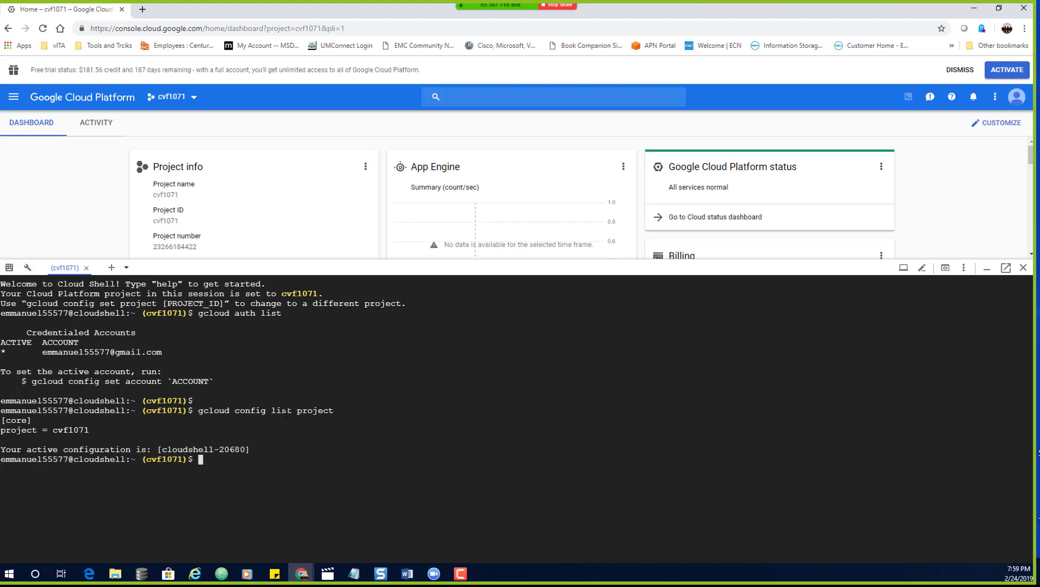
drag(90, 431, 73, 430)
Open the Service accounts page of IAM & admin and give it more room above the terminal.
click(13, 97)
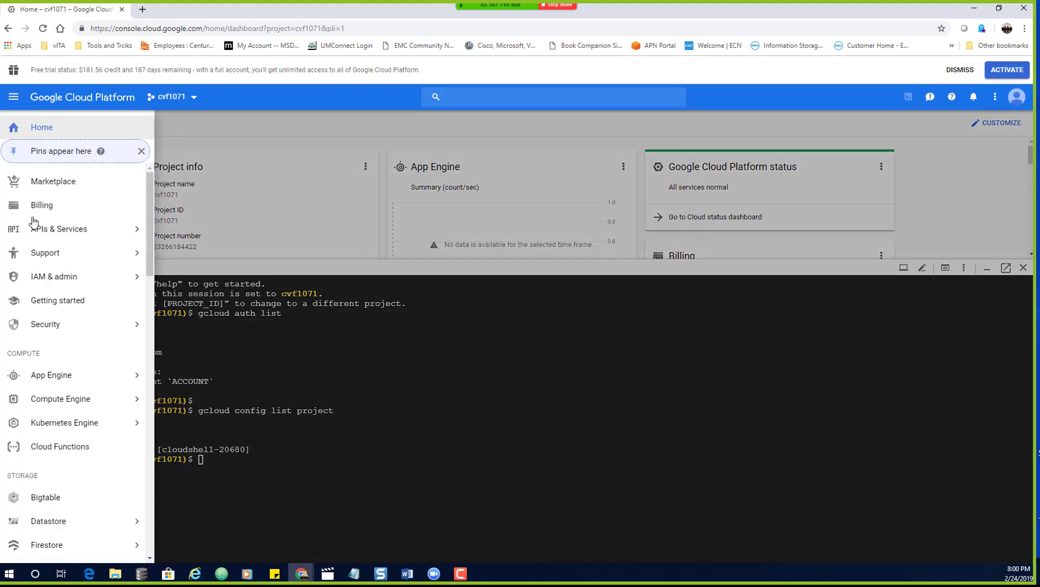
scroll(73, 387, down, 3)
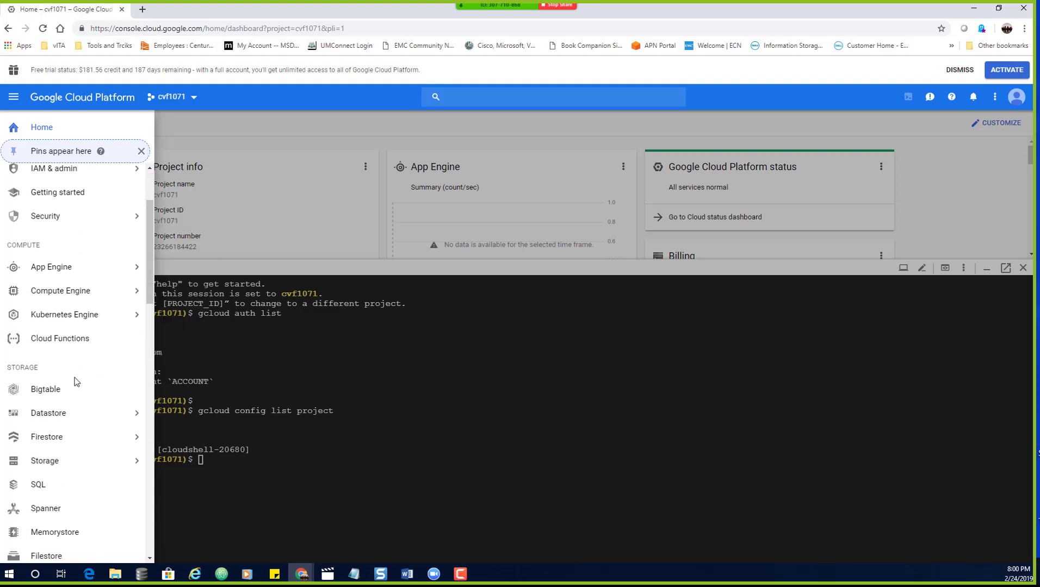
scroll(70, 390, down, 2)
scroll(70, 390, up, 5)
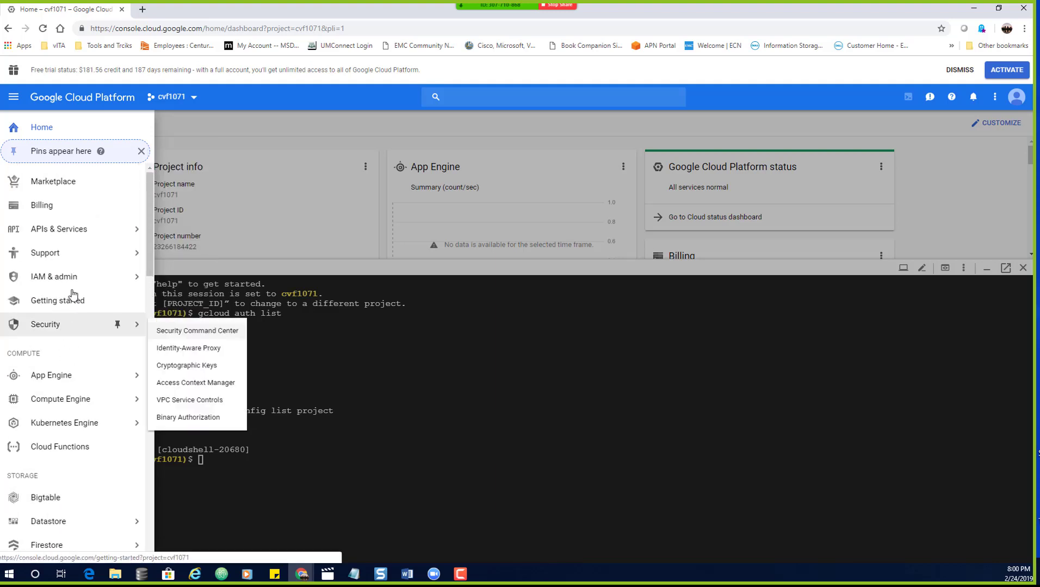
mouse_move(75, 281)
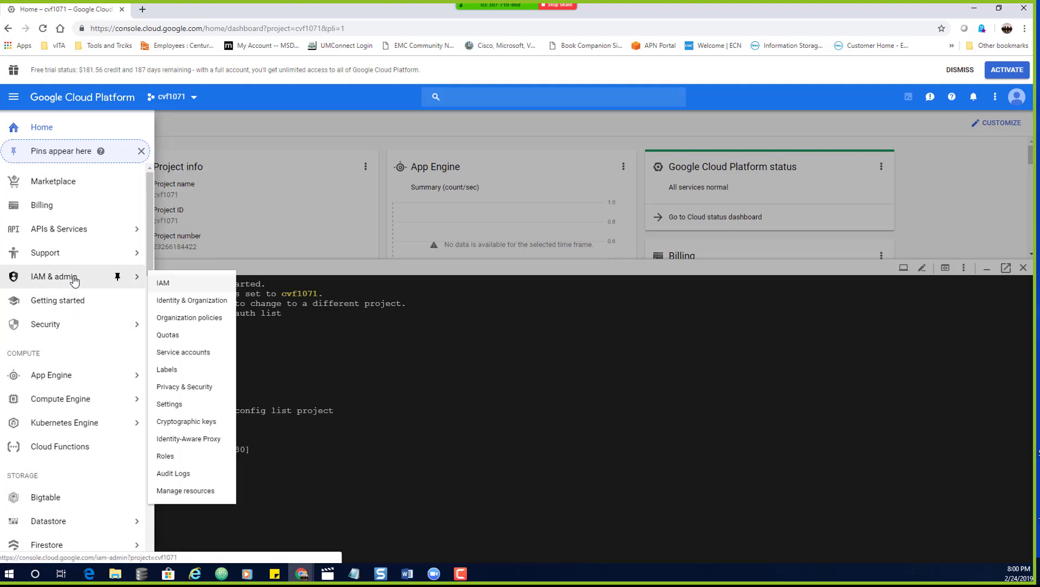
click(190, 352)
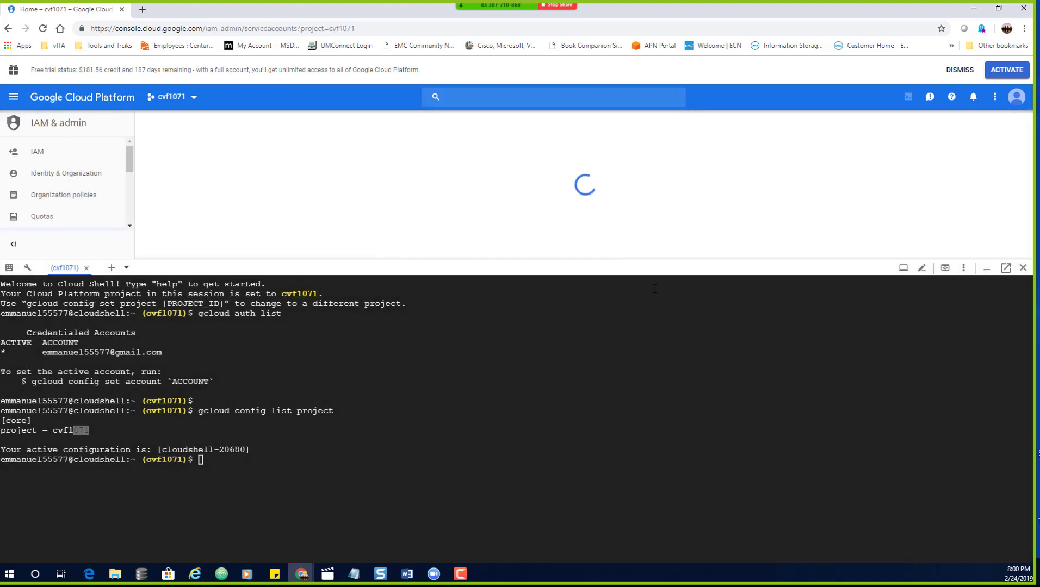
drag(594, 269, 564, 357)
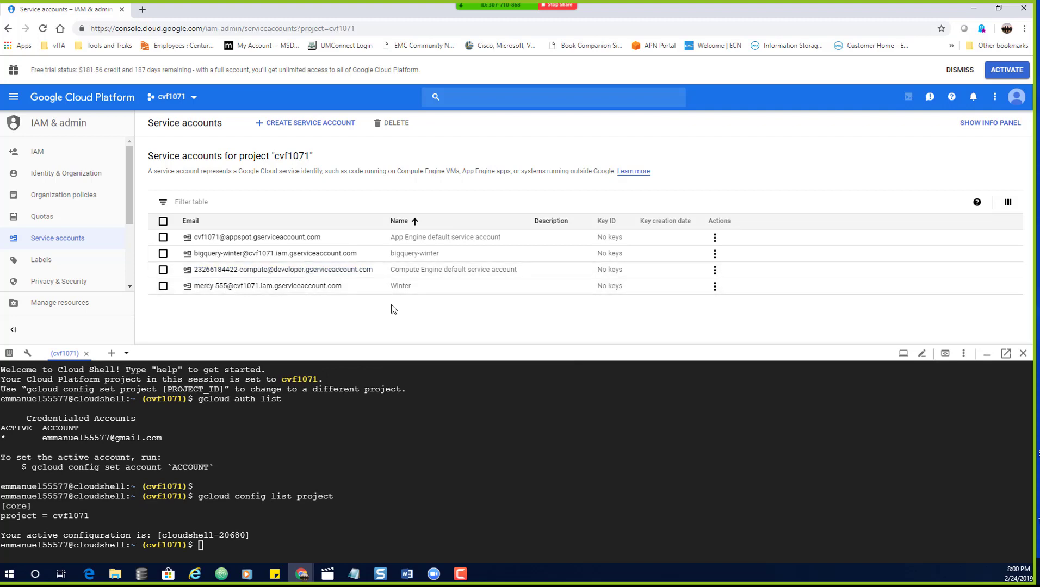
Delete the service account named Winter from the project.
click(163, 286)
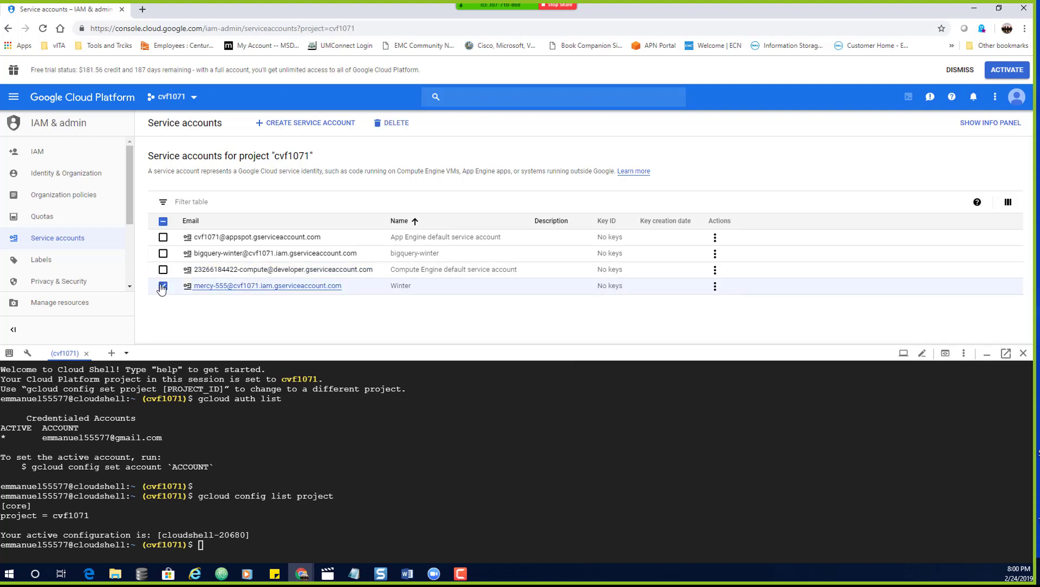
click(396, 127)
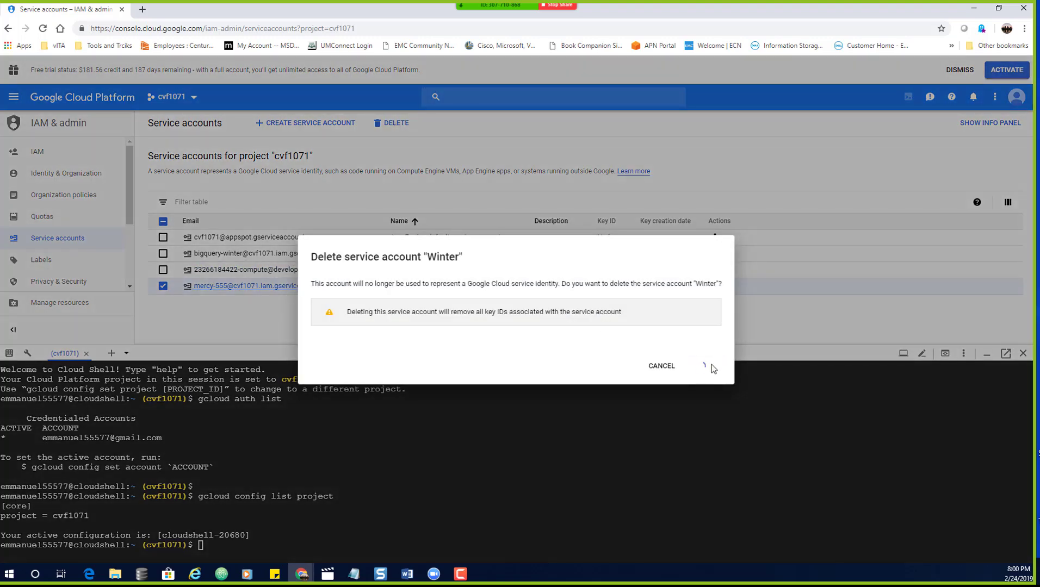
click(699, 364)
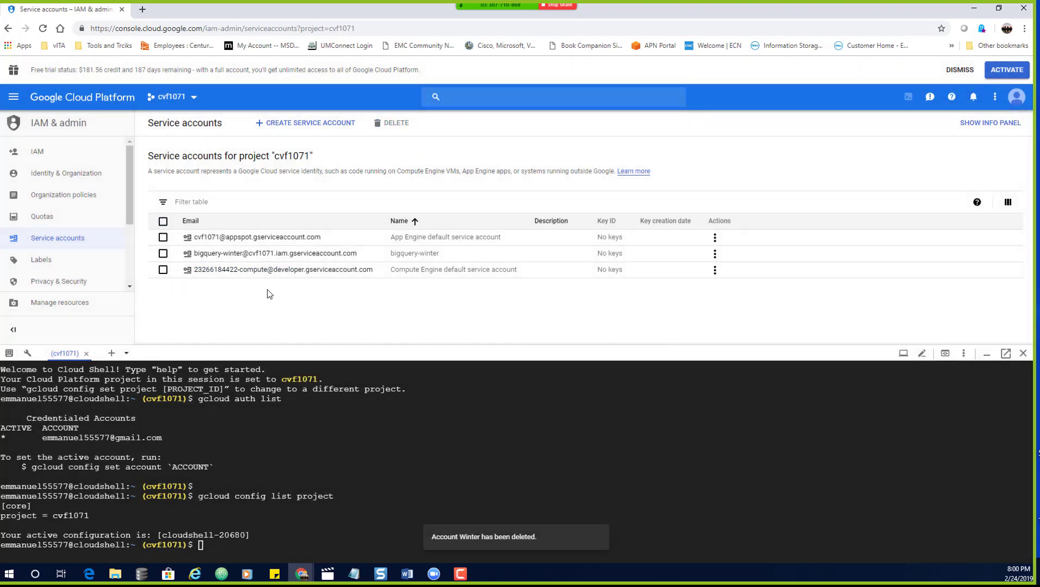
Delete the bigquery-winter service account from the project.
click(163, 255)
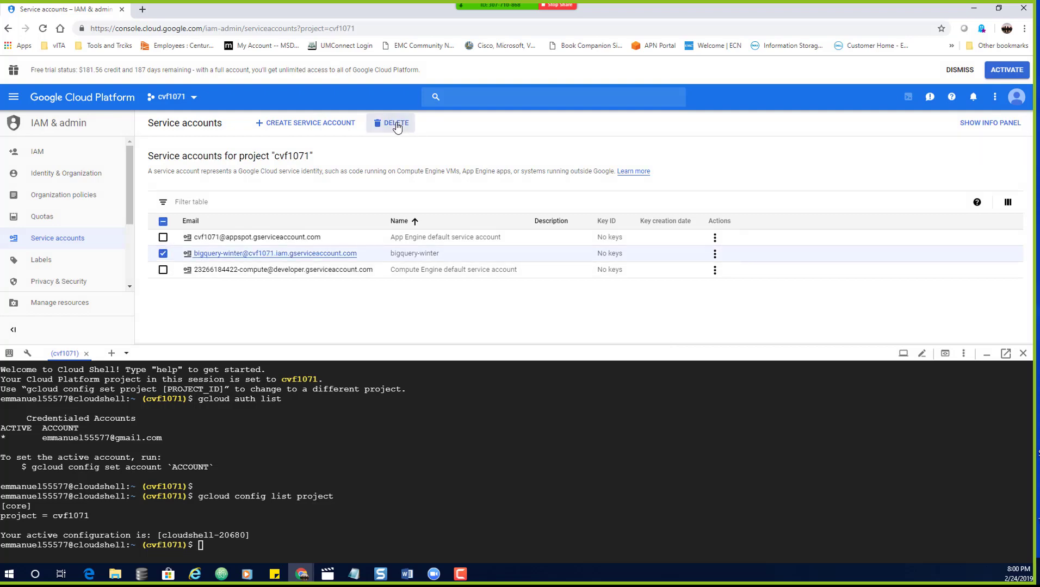
click(393, 123)
click(728, 368)
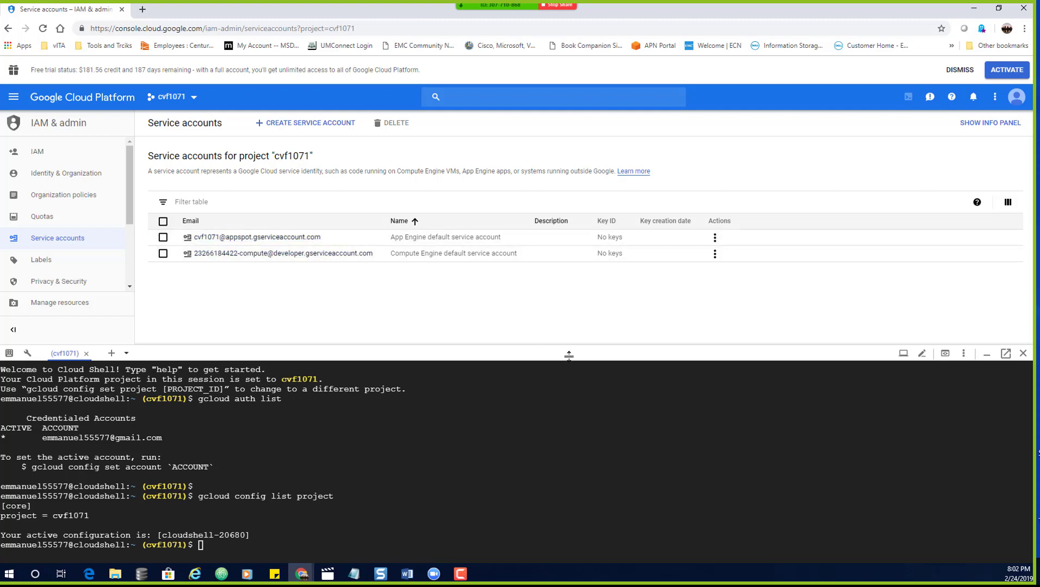
Enlarge the Cloud Shell terminal and clear its output.
drag(565, 349, 551, 259)
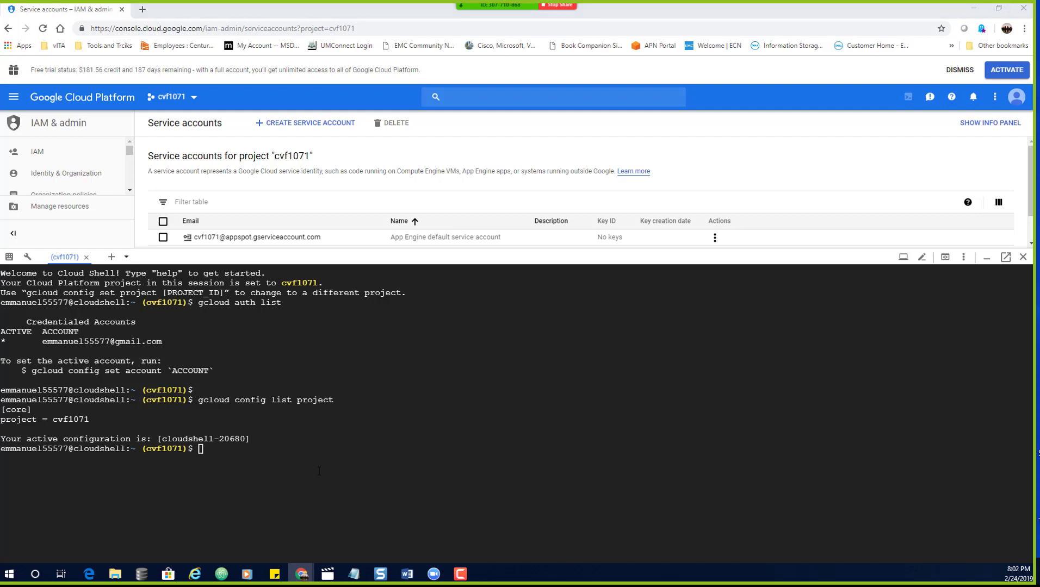
text(clear)
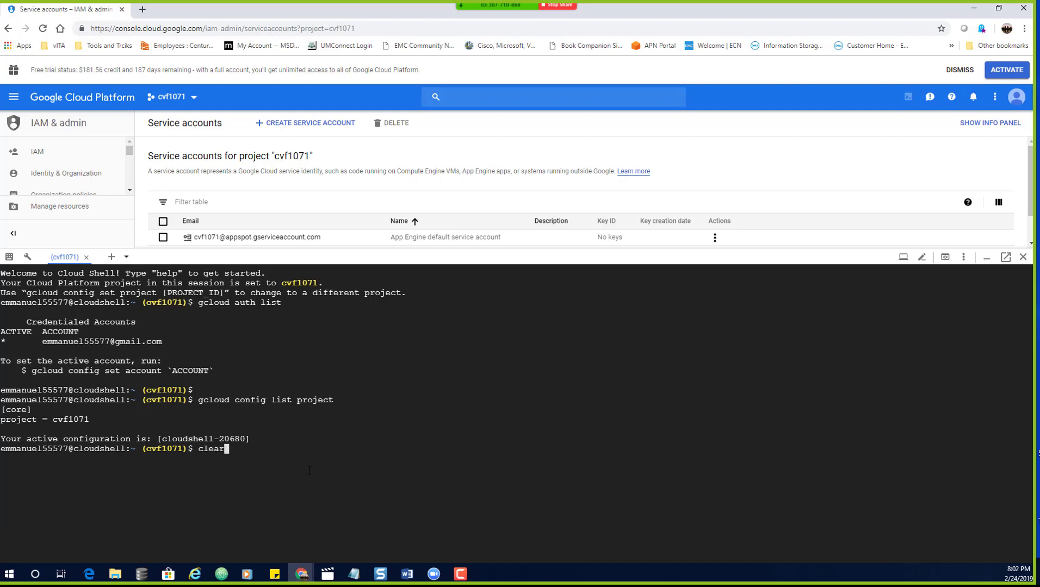
key(Return)
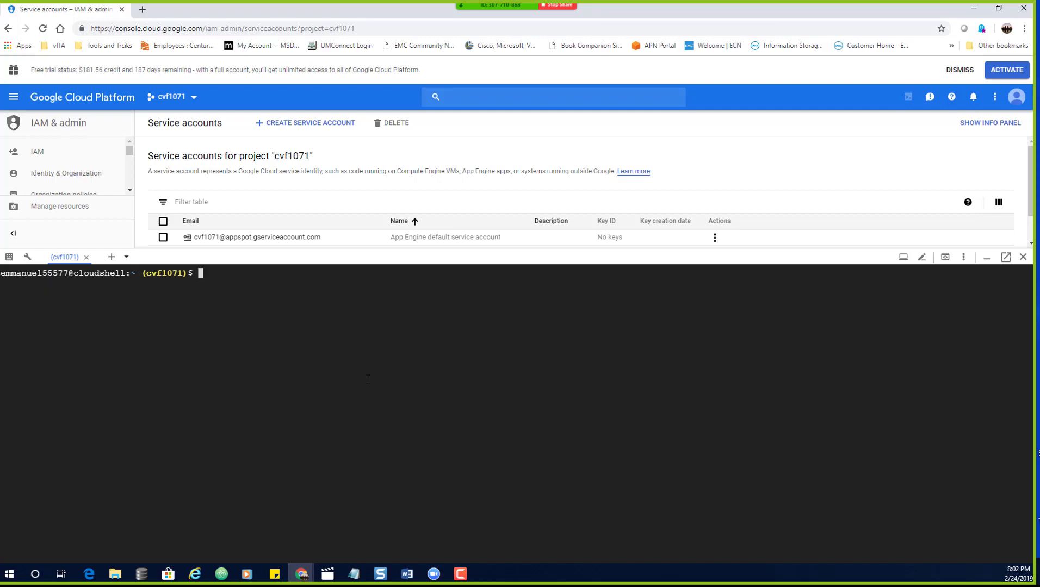
Enter a gcloud iam service-accounts create command for my-sa-123 with the display name "Fellowship", without running it.
text(gcloud iam service-accounts create my-sa-123 --display-name "my service account")
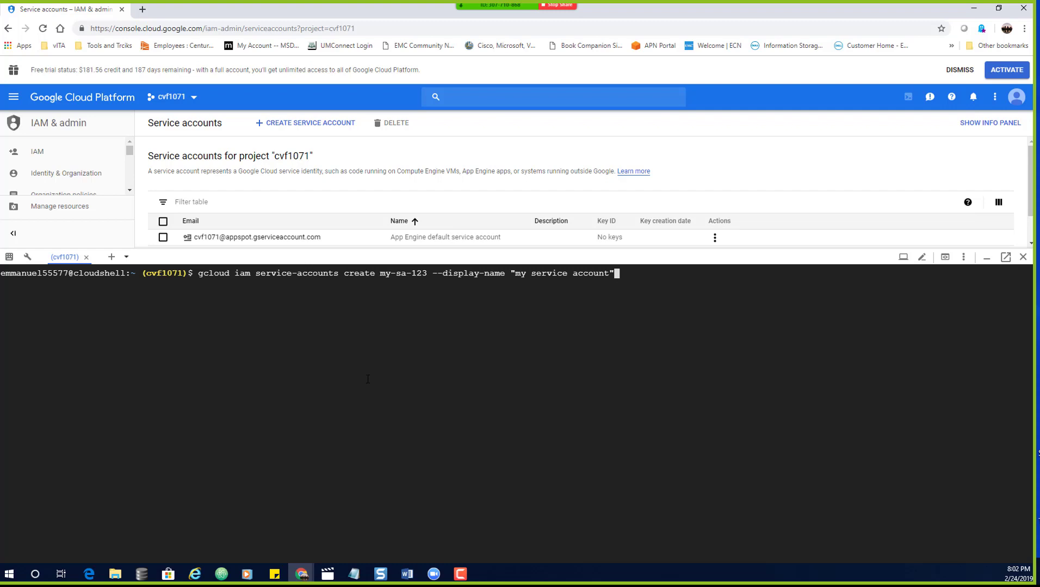
key(Left)
key(Left)
key(Right)
key(BackSpace)
key(BackSpace)
key(BackSpace)
key(BackSpace)
key(BackSpace)
key(BackSpace)
key(BackSpace)
key(BackSpace)
key(BackSpace)
key(BackSpace)
key(BackSpace)
key(BackSpace)
key(BackSpace)
key(BackSpace)
key(BackSpace)
key(BackSpace)
key(BackSpace)
key(BackSpace)
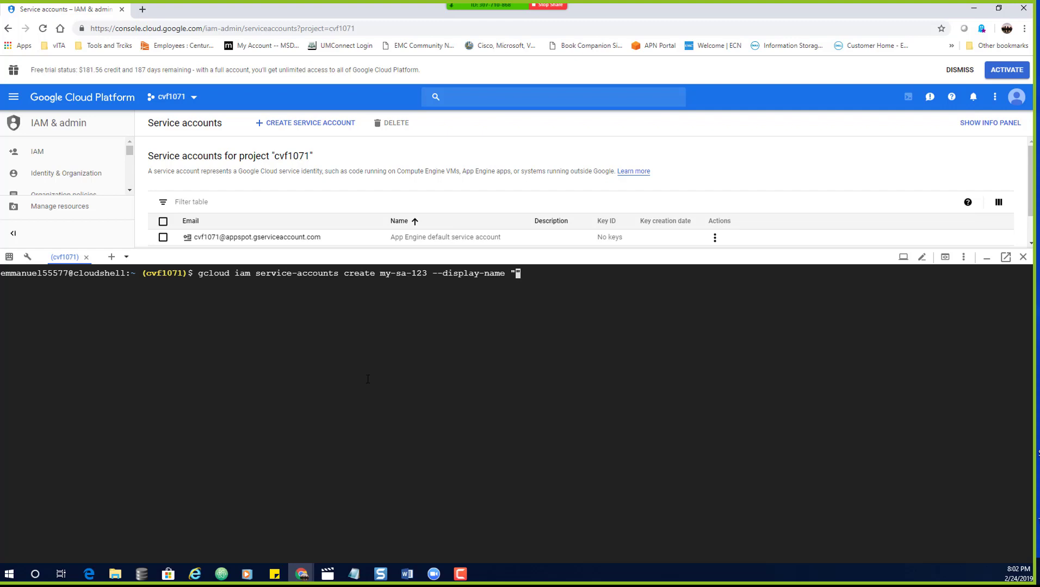
text(Fellowship)
Change the account ID in the command to faith-555 and run it to create the service account.
key(Left)
key(Left)
key(Left)
key(Left)
key(Left)
key(Left)
key(Left)
key(Left)
key(Left)
key(Left)
key(Left)
key(Left)
key(Left)
key(Left)
key(Left)
key(Left)
key(Left)
key(Left)
key(Left)
key(Left)
key(Left)
key(Left)
key(Left)
key(Left)
key(Left)
key(Left)
key(Left)
key(BackSpace)
key(BackSpace)
key(BackSpace)
key(BackSpace)
key(BackSpace)
key(BackSpace)
key(BackSpace)
key(BackSpace)
key(BackSpace)
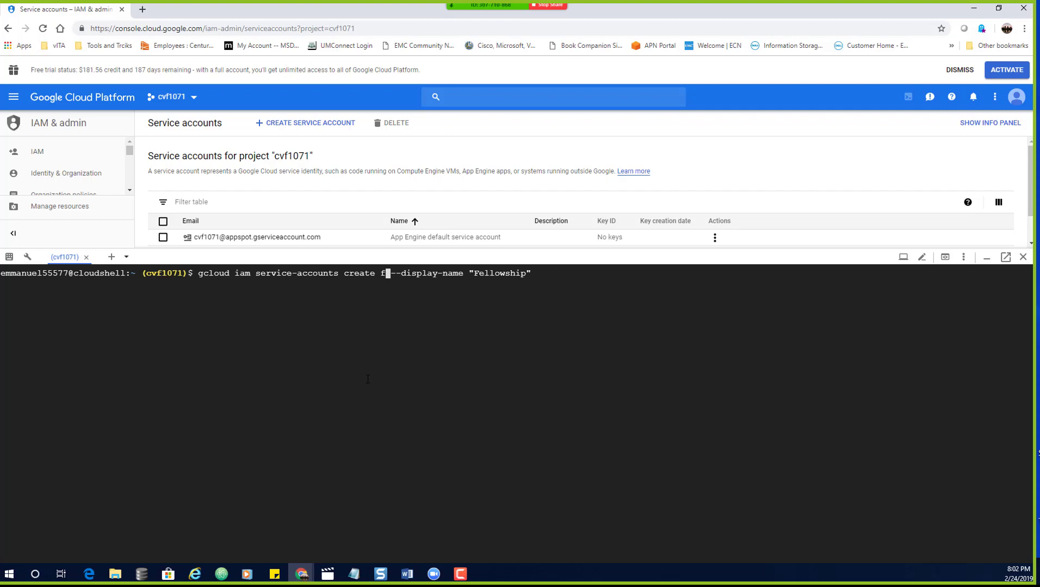
text(faith)
text(-)
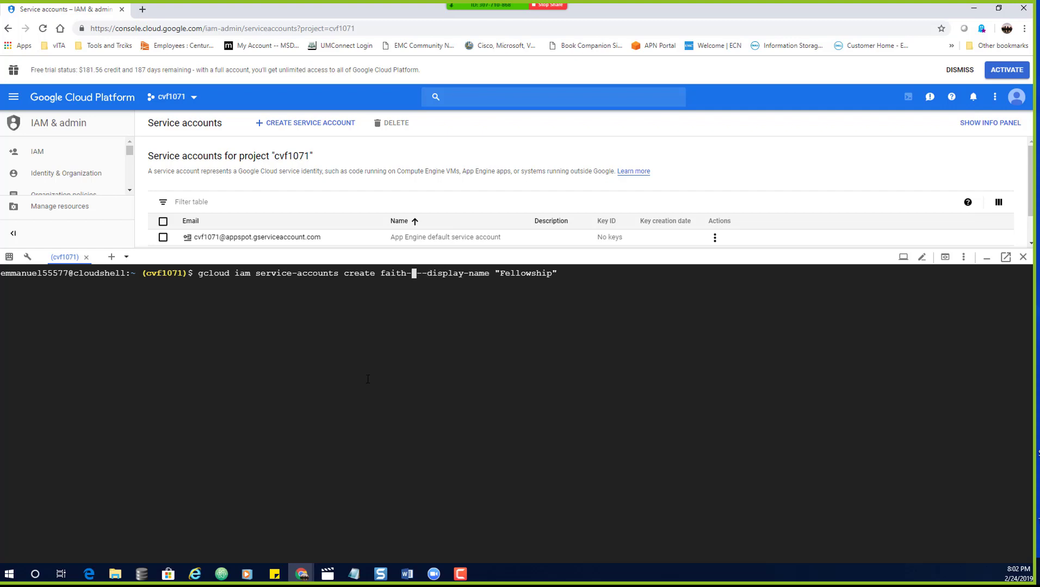
text(555)
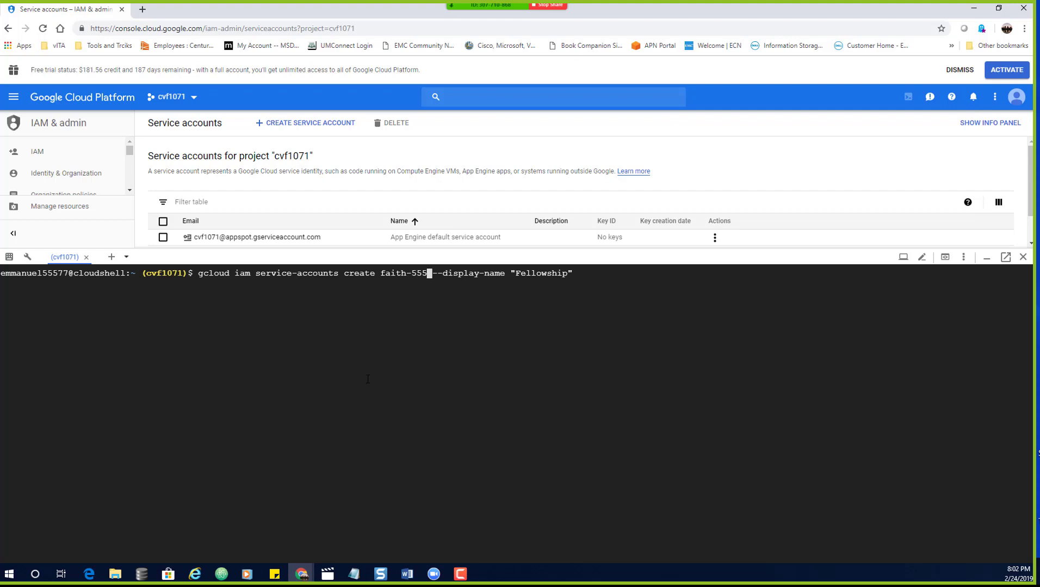
key(Left)
key(Left)
key(Left)
key(Left)
key(Left)
key(Left)
key(Left)
key(Left)
key(Left)
key(Left)
key(Left)
key(Left)
key(Left)
key(Left)
key(Left)
key(Left)
key(Left)
key(Left)
key(Left)
key(Left)
key(Right)
key(Right)
key(Right)
key(Right)
key(Right)
key(Right)
key(Right)
key(Right)
key(Right)
key(Right)
key(Right)
key(Right)
key(Right)
key(Right)
key(Right)
key(Right)
key(Right)
key(Right)
key(Right)
key(Right)
key(Right)
key(Right)
key(Right)
key(Right)
key(Right)
key(Right)
key(Right)
key(Right)
key(Right)
key(Right)
key(Right)
key(Right)
key(Right)
key(Right)
key(Right)
key(Right)
key(Right)
key(Right)
key(Right)
key(Right)
key(Right)
key(Right)
key(Right)
key(Return)
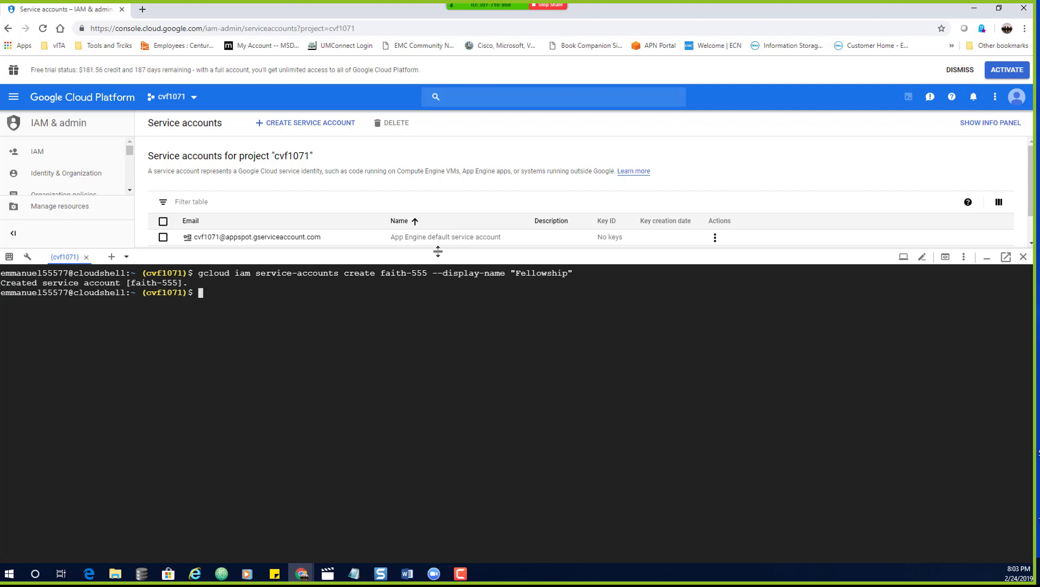
Reload the Service accounts page, then reopen Cloud Shell and enlarge its terminal below the account list.
drag(434, 257, 434, 314)
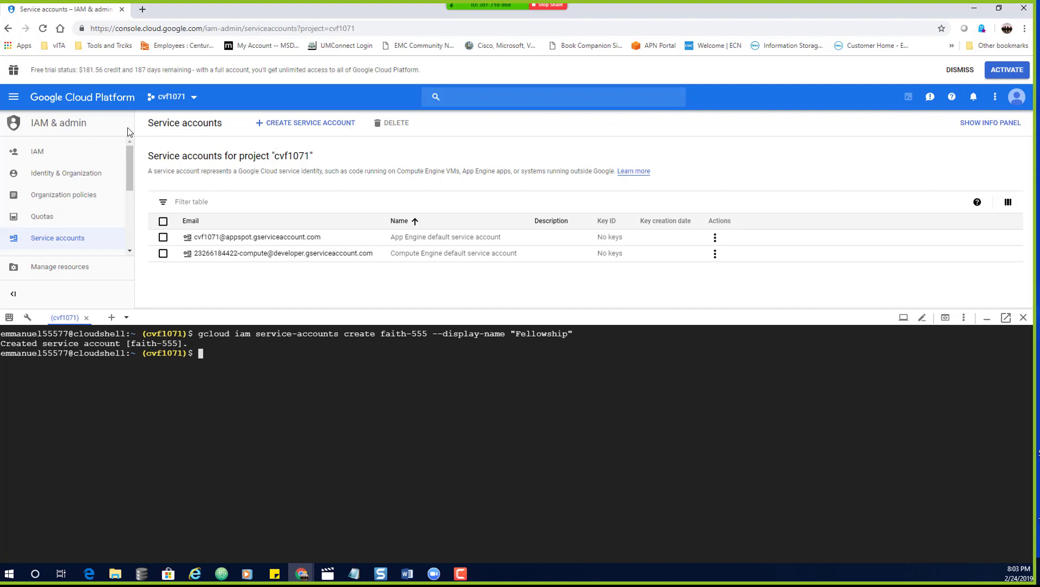
click(43, 28)
click(566, 90)
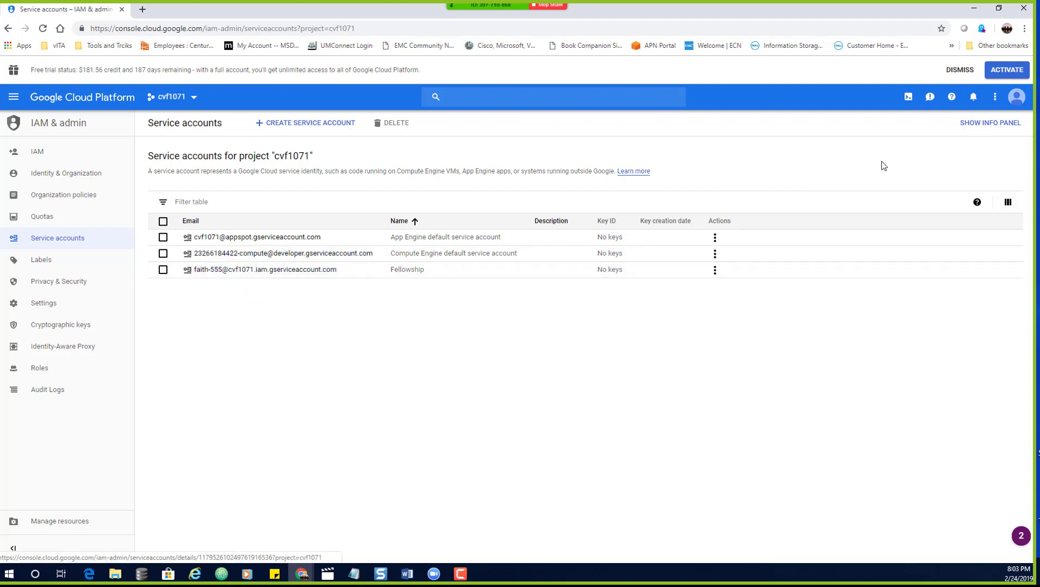
click(908, 97)
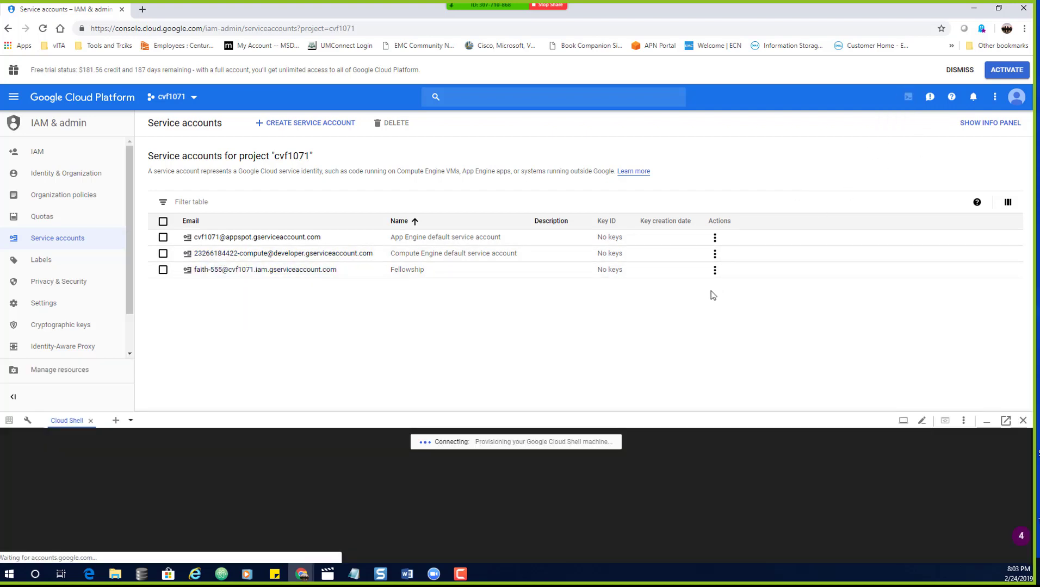
drag(531, 422, 578, 315)
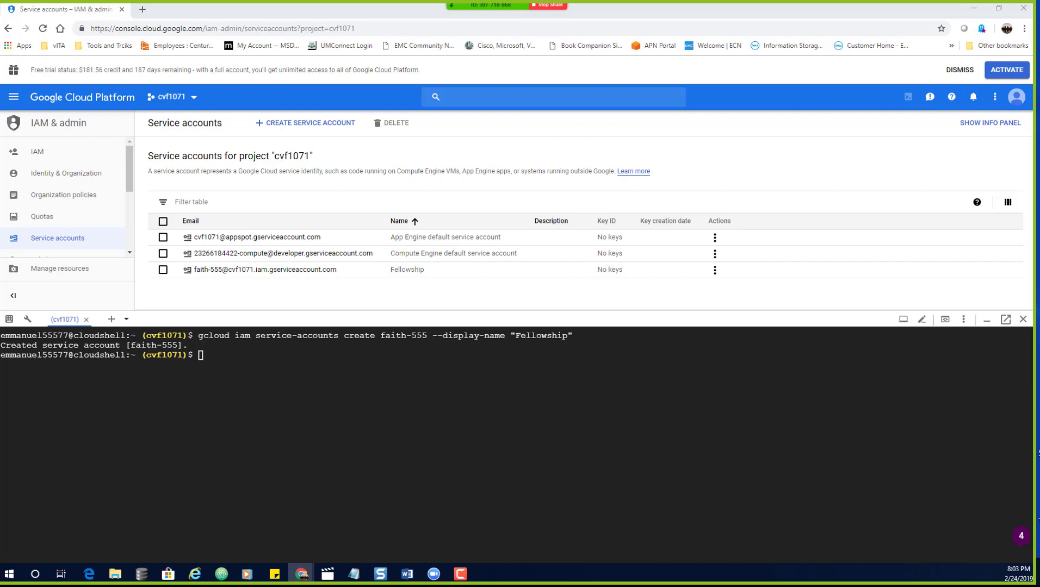
click(206, 359)
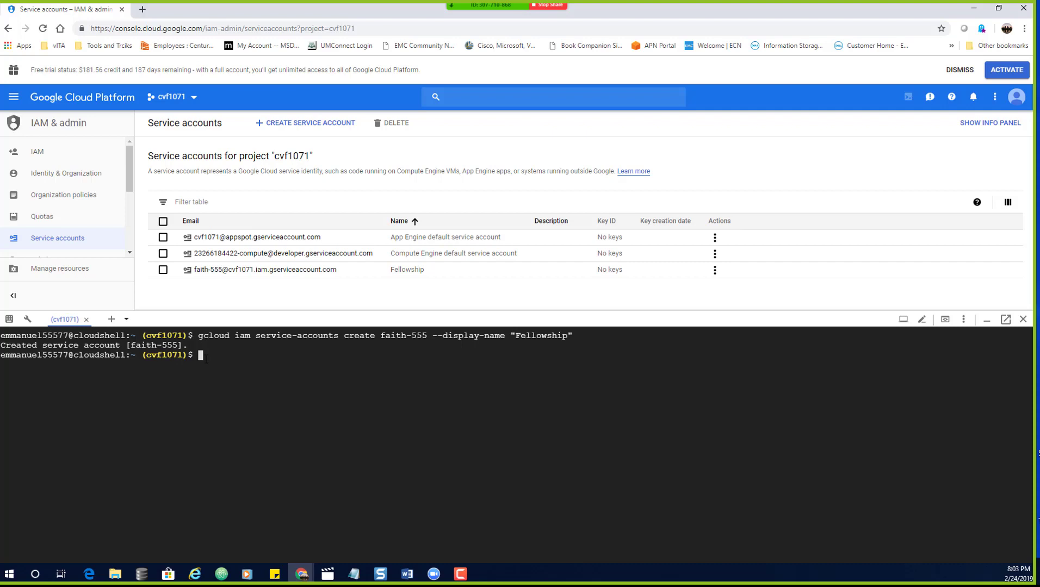
text(gcloud projects add-iam-policy-binding $DEVSHELL_PROJECT_ID \     --member serviceAccount:my-sa-123@$DEVSHELL_PROJECT_ID.iam.gserviceaccount.com --role roles/editor)
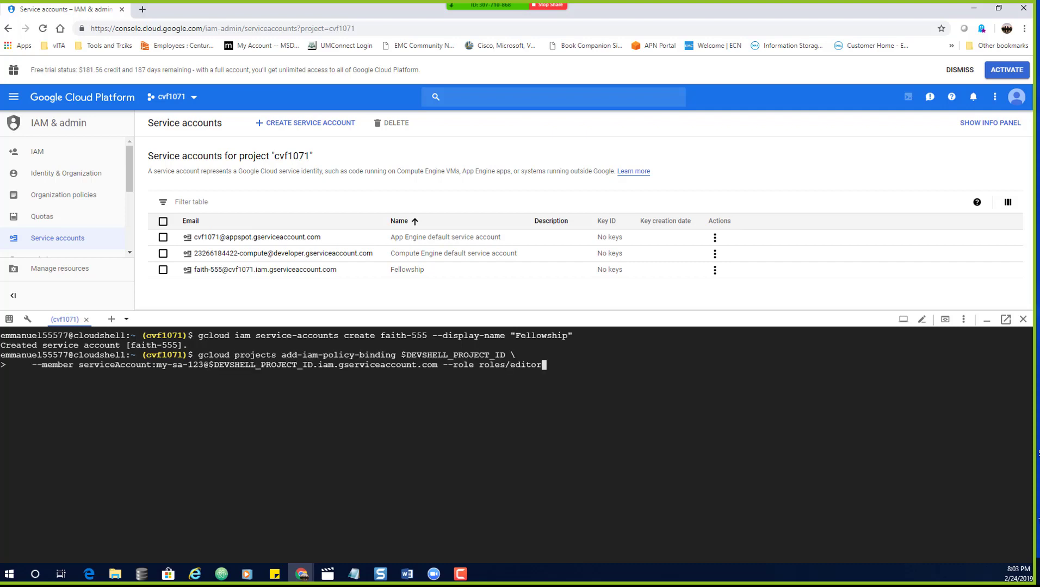
key(Left)
key(Left)
key(Left)
key(Left)
key(Left)
key(Left)
key(Left)
key(Left)
key(Left)
key(Left)
key(Left)
key(Left)
key(Left)
key(Left)
key(Left)
key(Left)
key(Left)
key(Left)
key(Left)
key(Left)
key(Left)
key(Left)
key(Left)
key(Left)
key(Left)
key(Left)
key(Left)
key(Left)
key(Left)
key(Left)
key(Left)
key(Left)
key(Left)
key(Left)
key(Left)
key(Left)
key(Left)
key(Left)
key(Left)
key(Left)
key(Left)
key(Left)
key(BackSpace)
key(BackSpace)
key(BackSpace)
key(BackSpace)
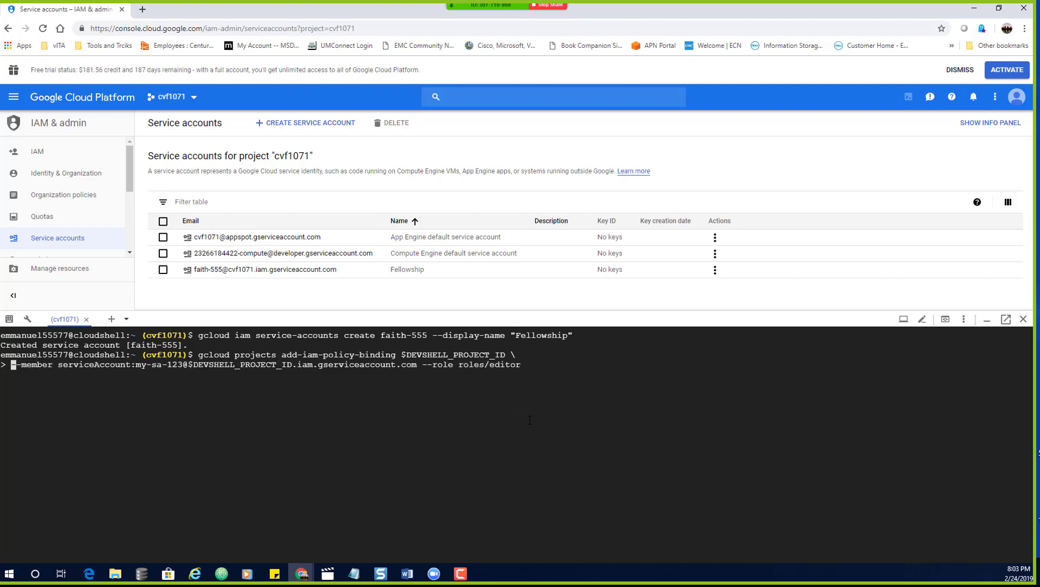
key(Delete)
key(Delete)
key(Delete)
key(Delete)
key(Delete)
key(Delete)
key(Delete)
key(Delete)
key(Delete)
key(Delete)
key(Delete)
key(Delete)
key(Delete)
key(Delete)
key(Delete)
key(Delete)
key(Delete)
key(Delete)
key(Delete)
key(Delete)
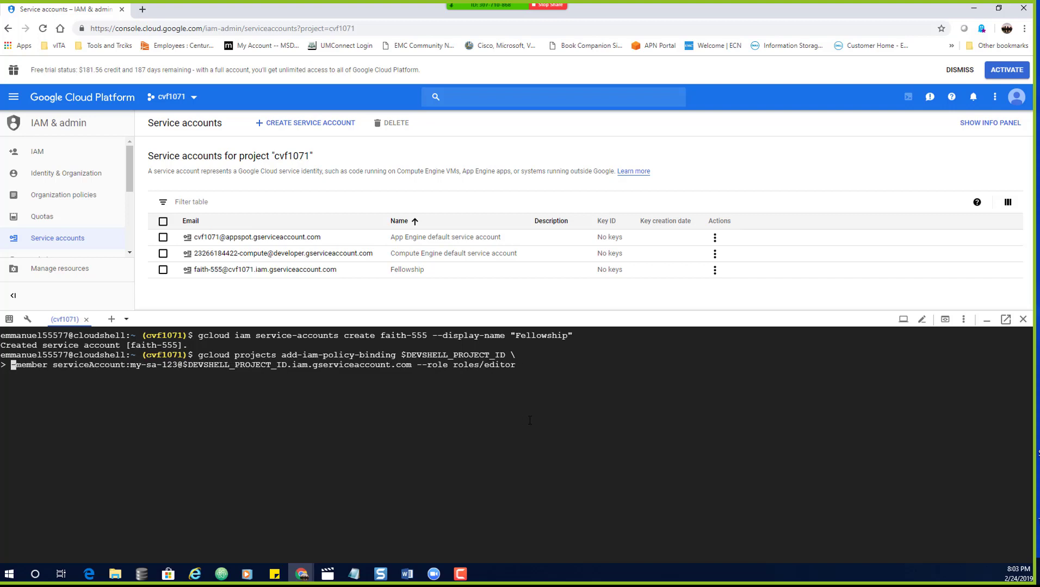
key(Delete)
key(Delete)
key(Delete)
key(Delete)
key(Delete)
key(Delete)
key(Delete)
key(Delete)
key(Delete)
key(Delete)
key(Delete)
key(Delete)
key(Delete)
key(Delete)
key(Delete)
key(Delete)
key(Delete)
key(Delete)
key(Delete)
key(Delete)
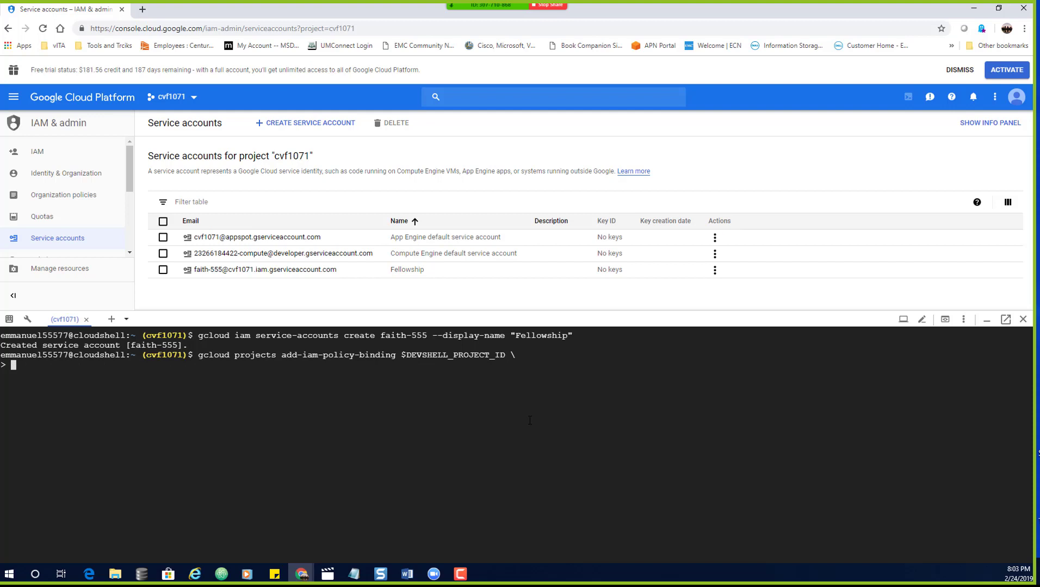
key(ctrl+c)
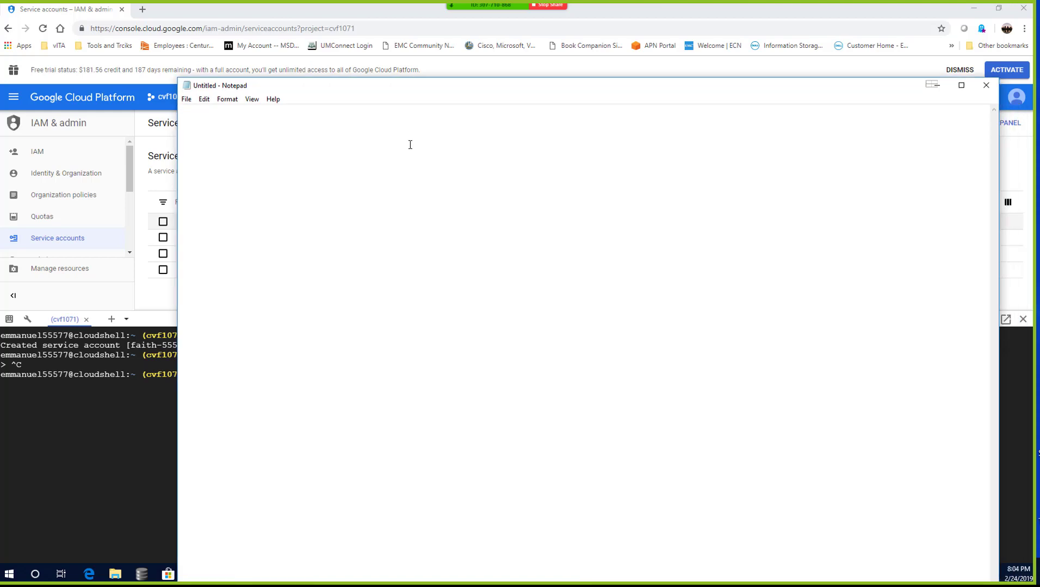
In Notepad, paste the add-iam-policy-binding command for my-sa-123 with role roles/editor and join it into a single line.
key(ctrl+v)
click(486, 108)
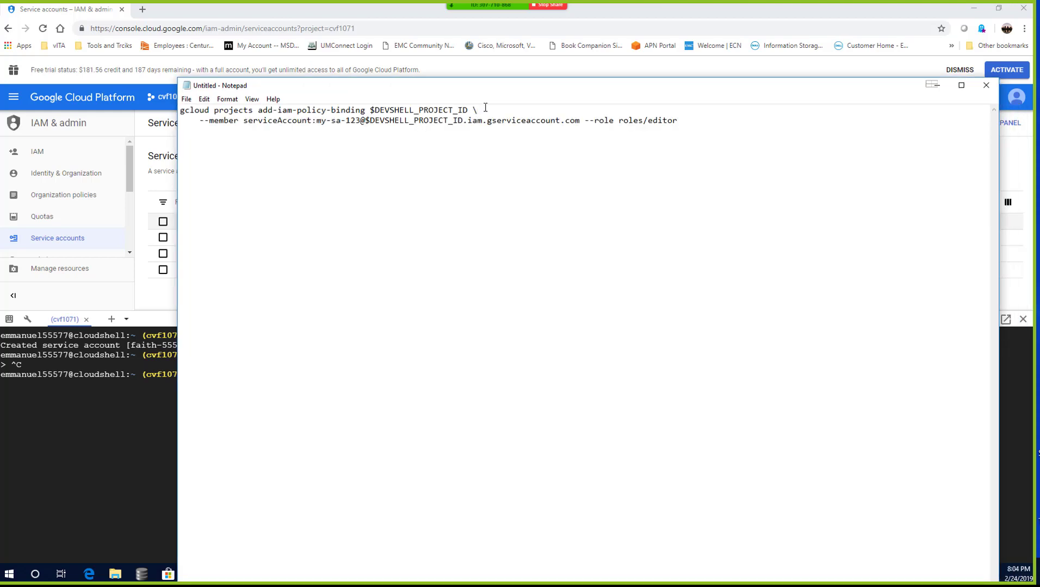
key(Delete)
key(BackSpace)
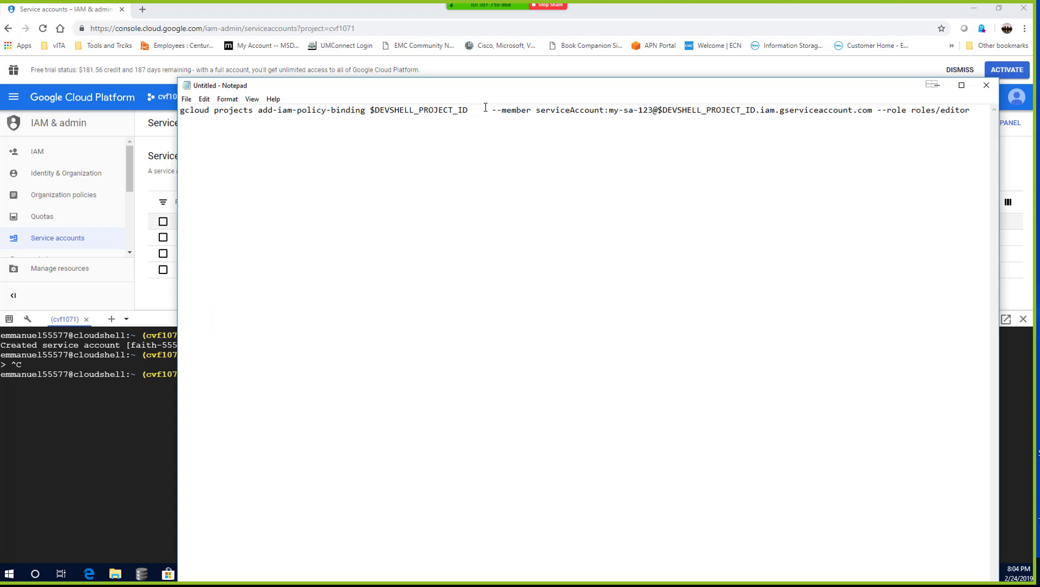
key(Delete)
key(Delete)
key(Delete)
key(Delete)
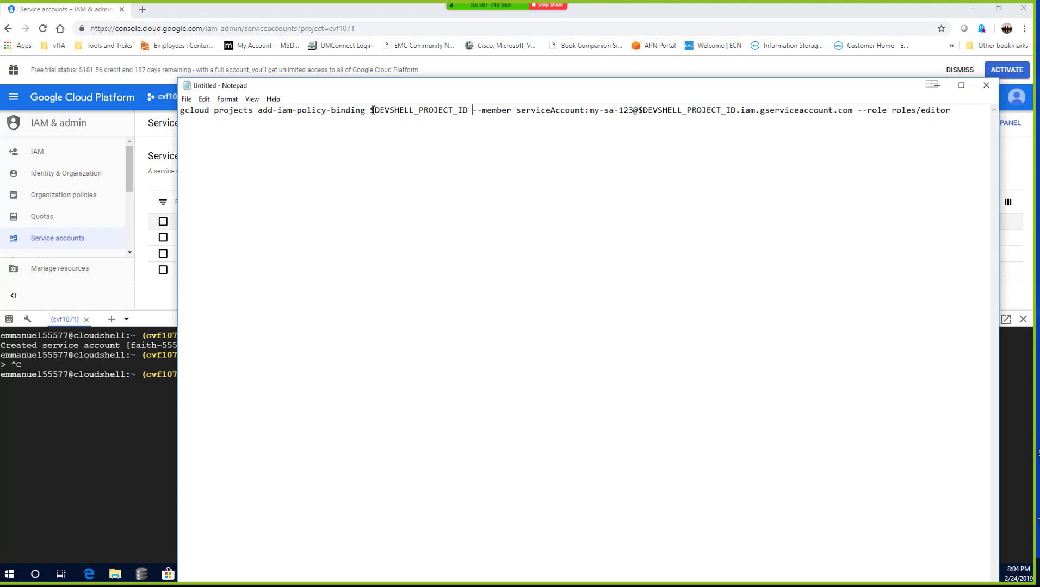
Replace the service account ID my-sa-123 in the command's member value with faith-555.
drag(370, 110, 428, 105)
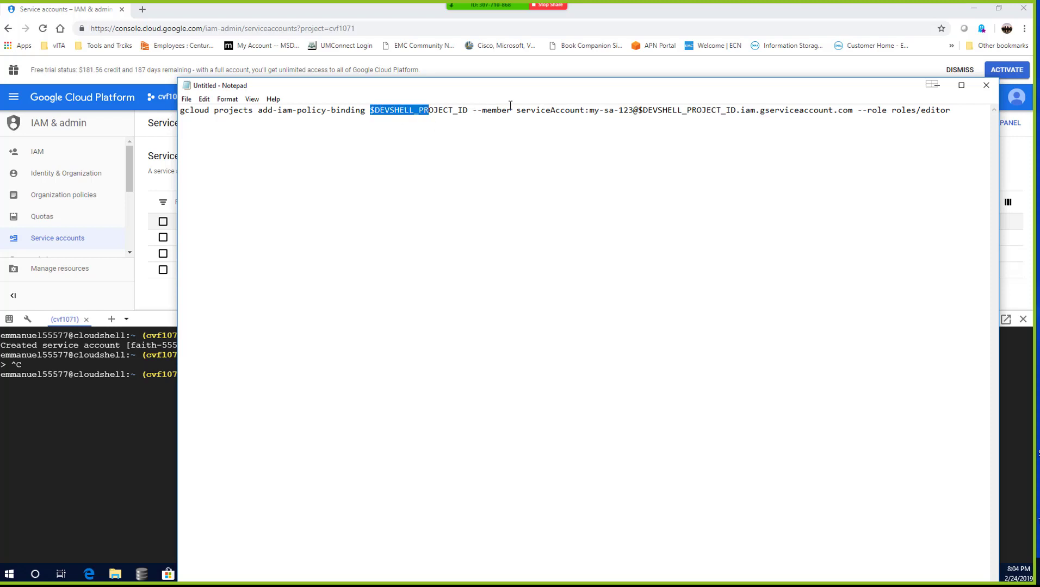
click(633, 110)
key(BackSpace)
key(BackSpace)
key(BackSpace)
key(BackSpace)
key(BackSpace)
key(BackSpace)
key(BackSpace)
key(BackSpace)
key(BackSpace)
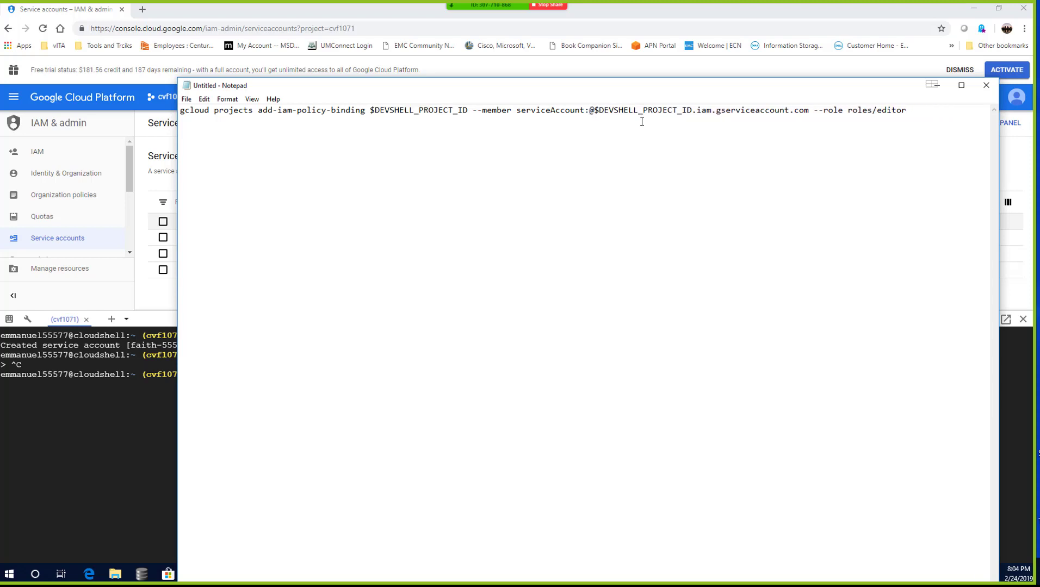
text(faith-)
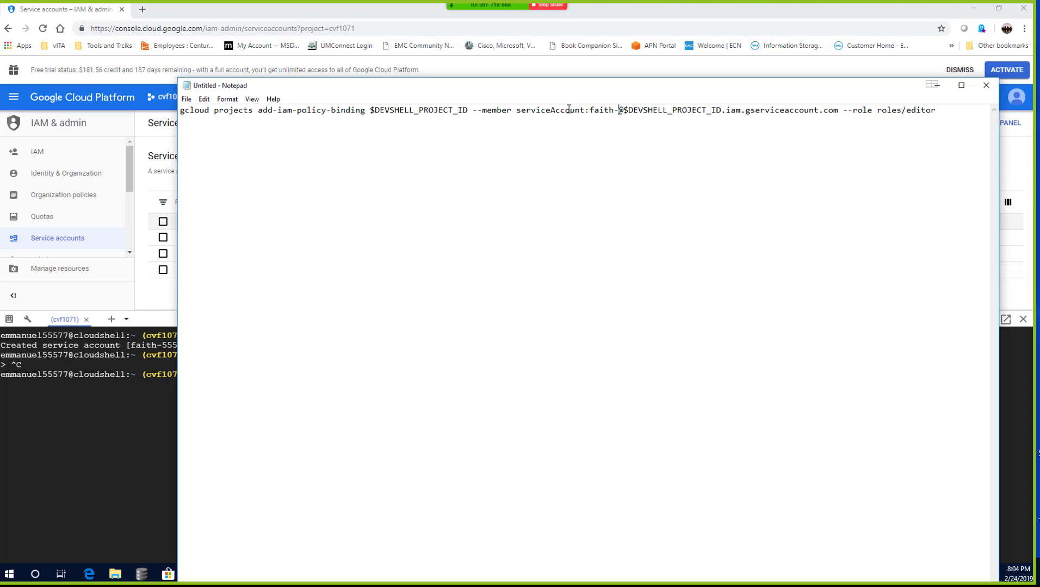
drag(487, 90, 509, 84)
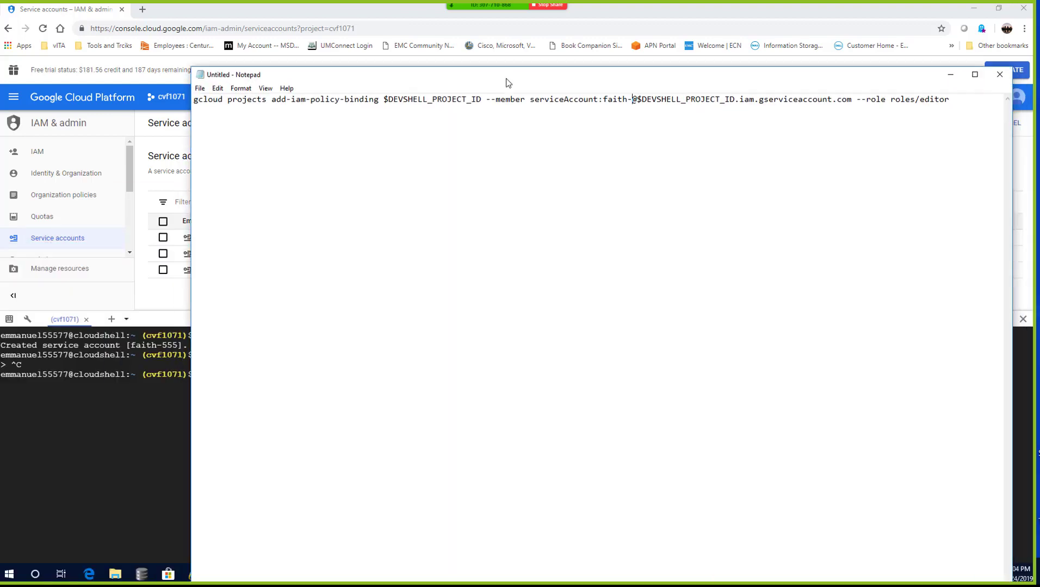
click(631, 207)
text(555)
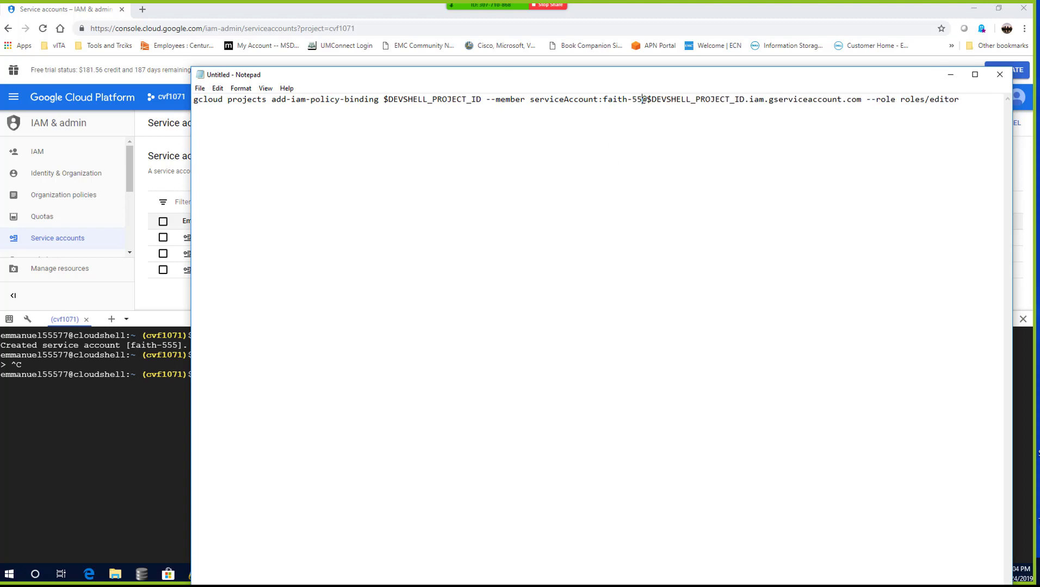
drag(701, 77, 653, 78)
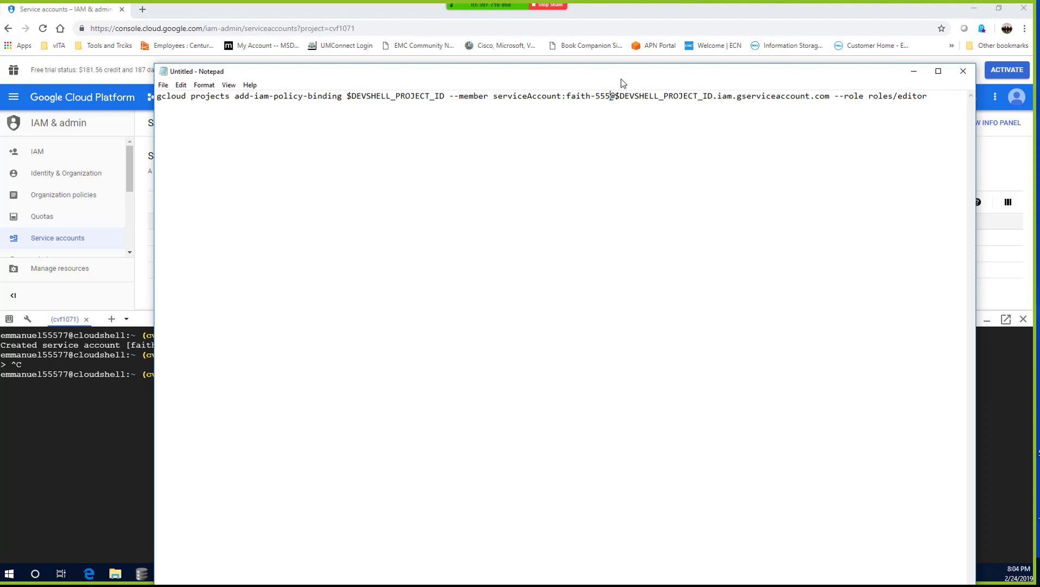
drag(604, 77, 567, 77)
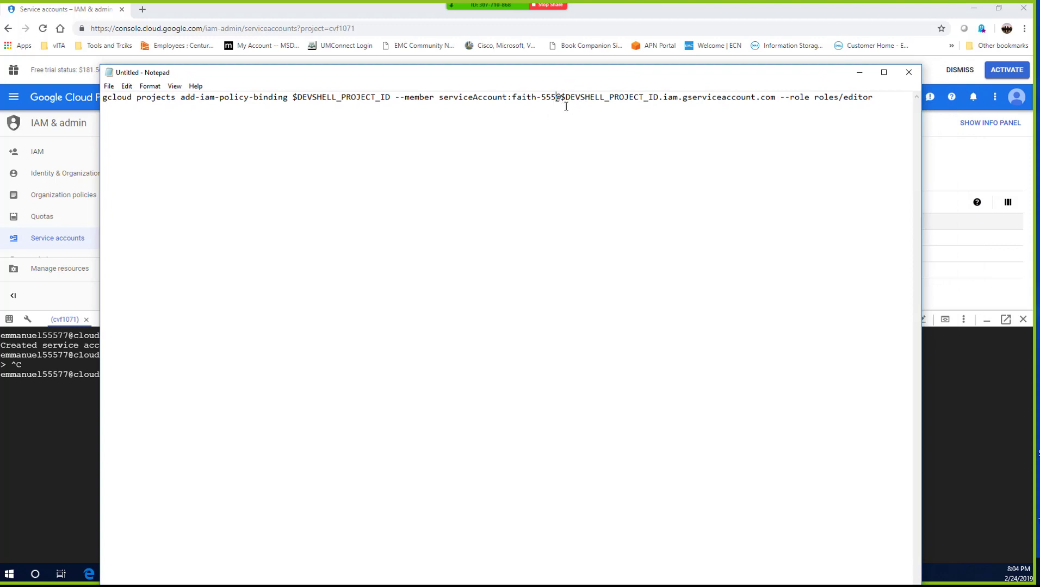
Copy the whole edited command from Notepad and run it in Cloud Shell to grant faith-555 the roles/editor role.
drag(672, 98, 753, 99)
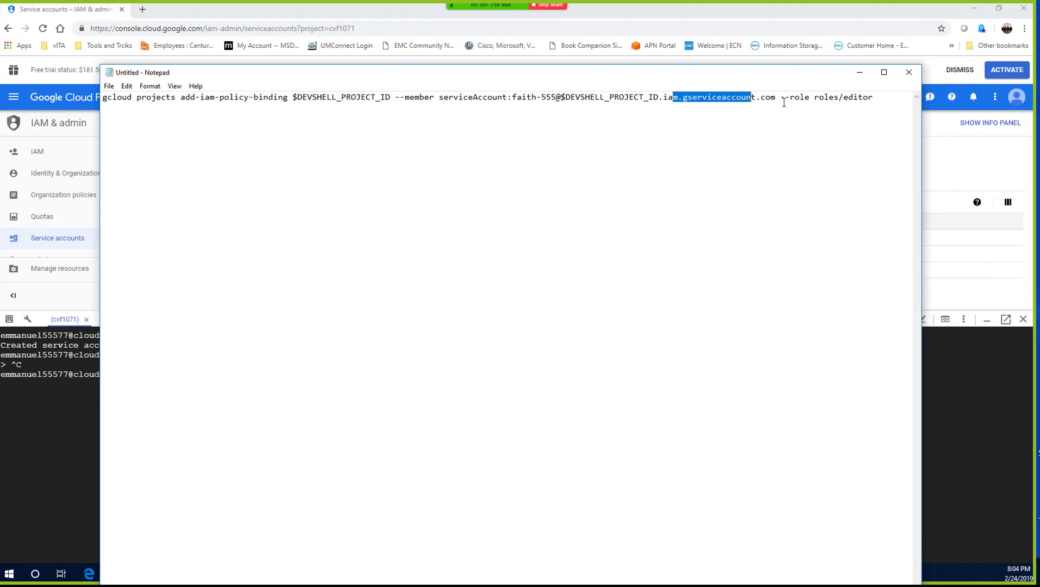
click(790, 98)
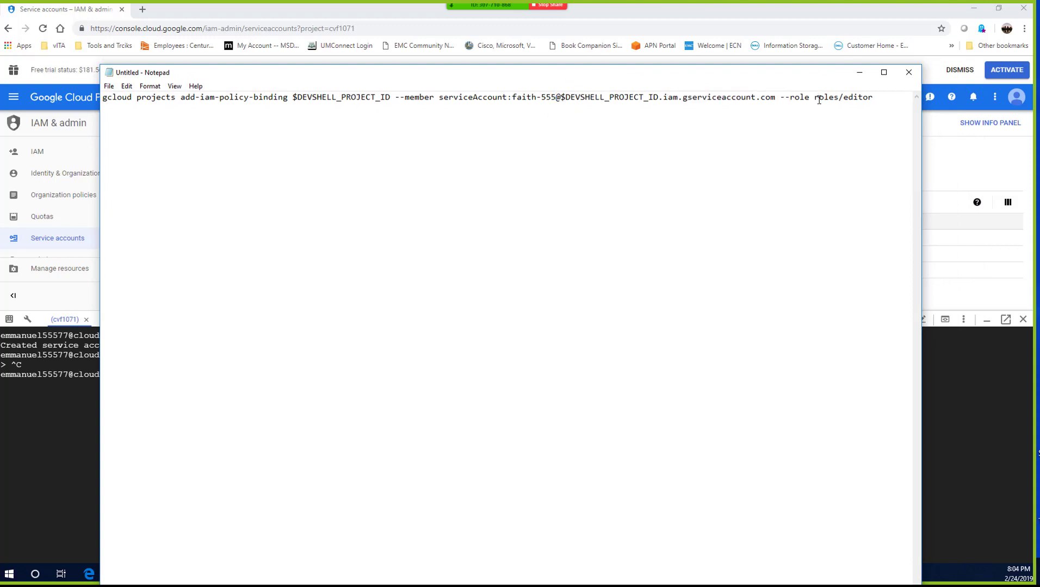
drag(885, 98, 821, 98)
click(863, 98)
drag(880, 99, 103, 98)
right_click(243, 109)
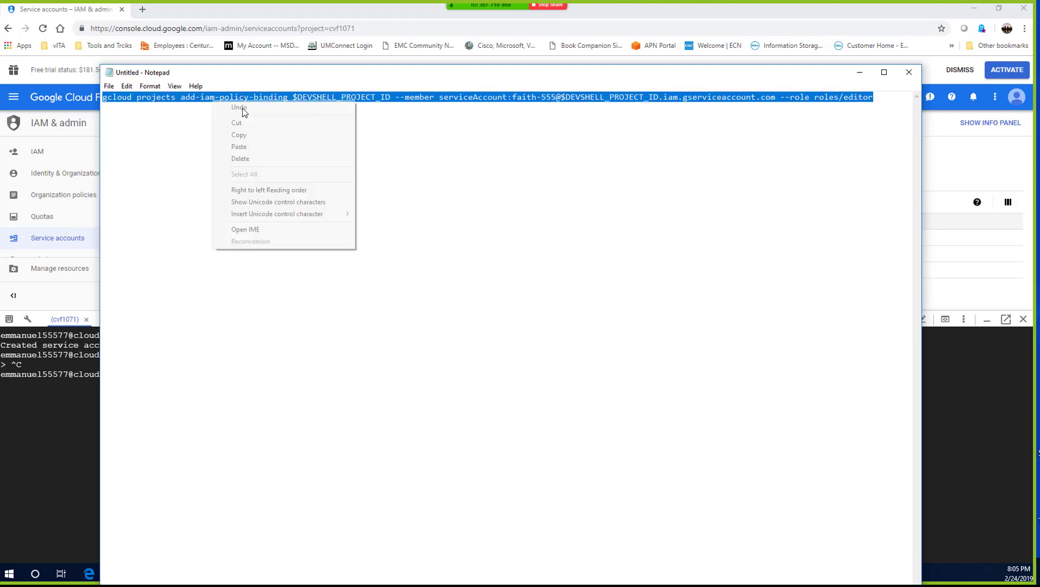
click(255, 135)
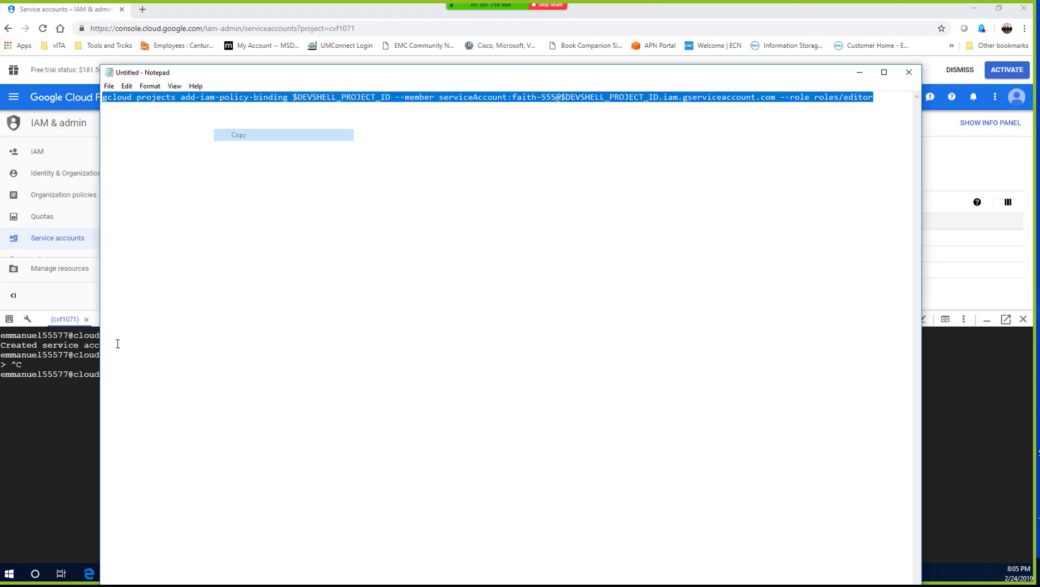
click(859, 72)
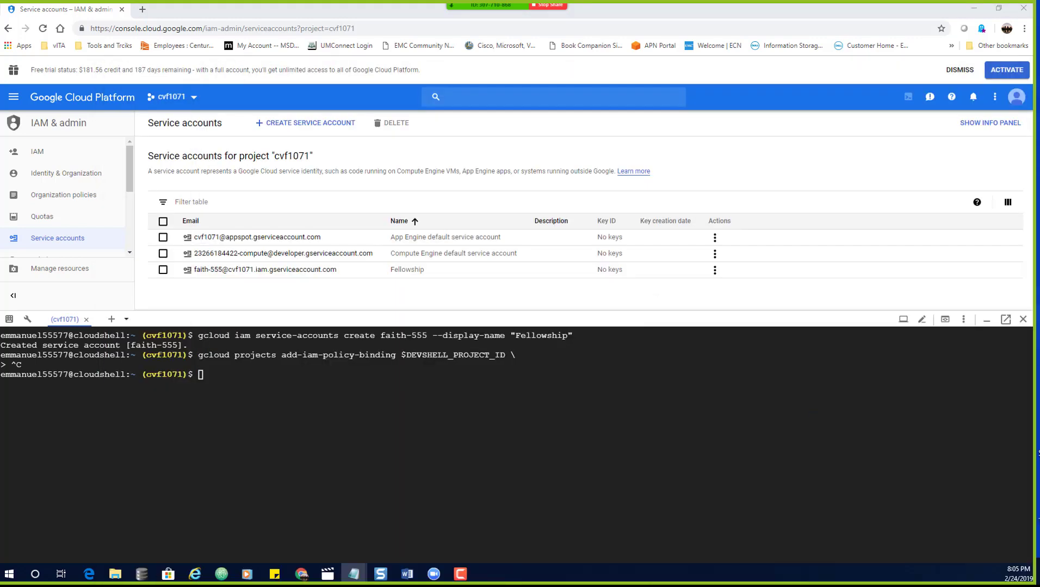
click(359, 382)
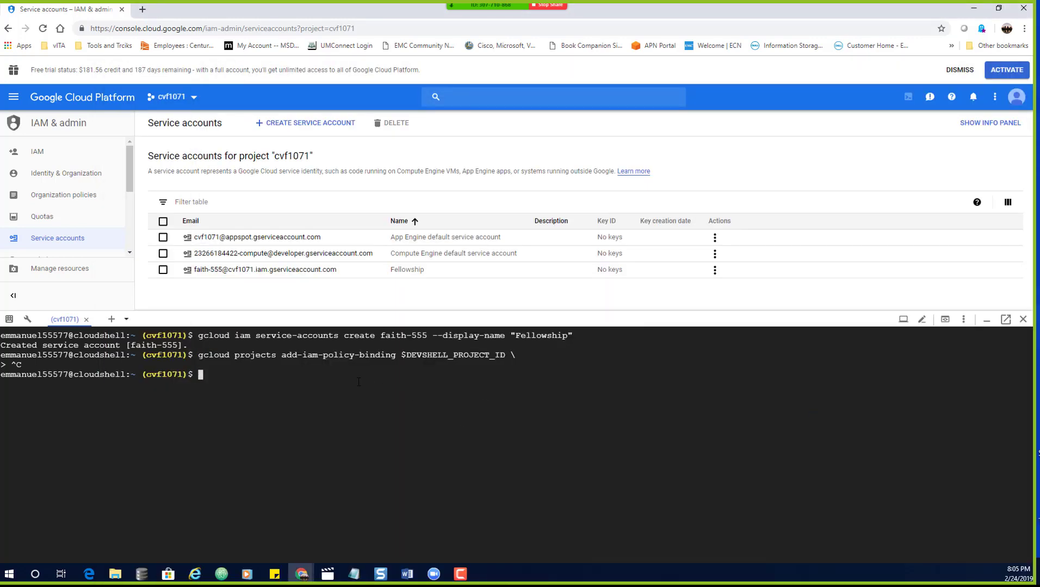
key(ctrl+v)
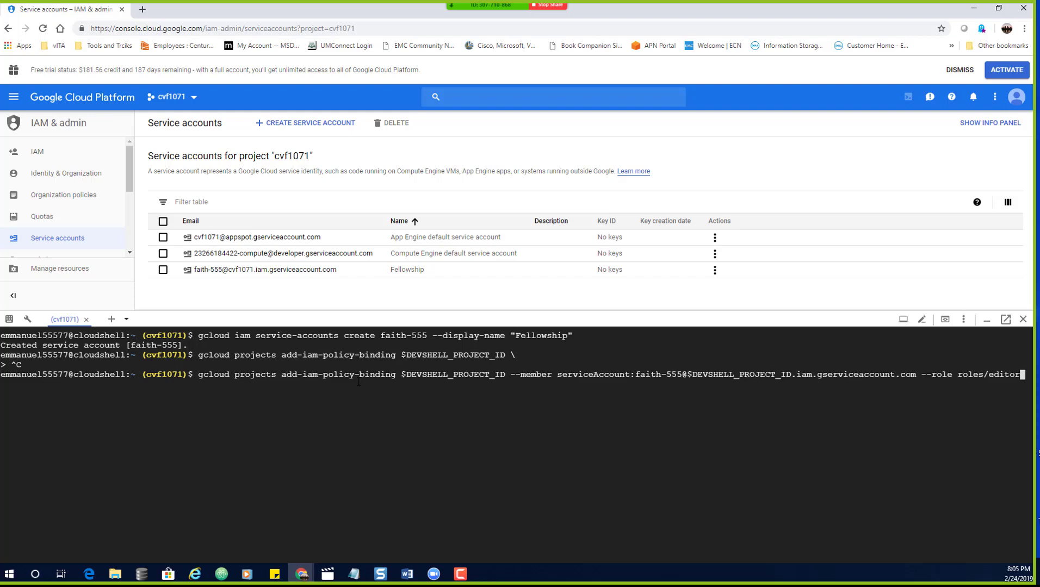
key(Return)
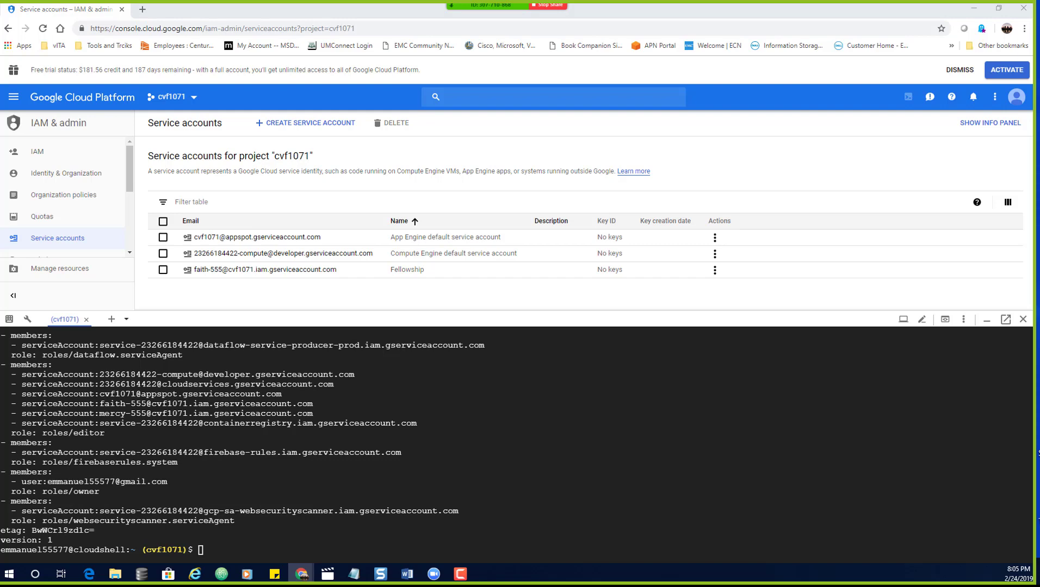
Switch back to Notepad and paste the descriptions of primitive, predefined and custom roles below the command.
drag(1039, 3, 467, 67)
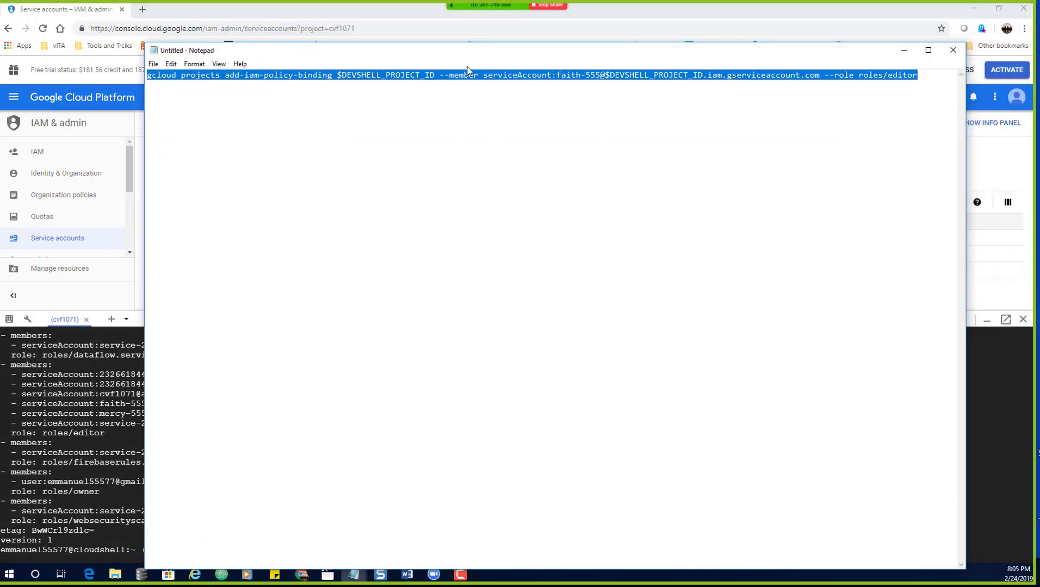
click(922, 80)
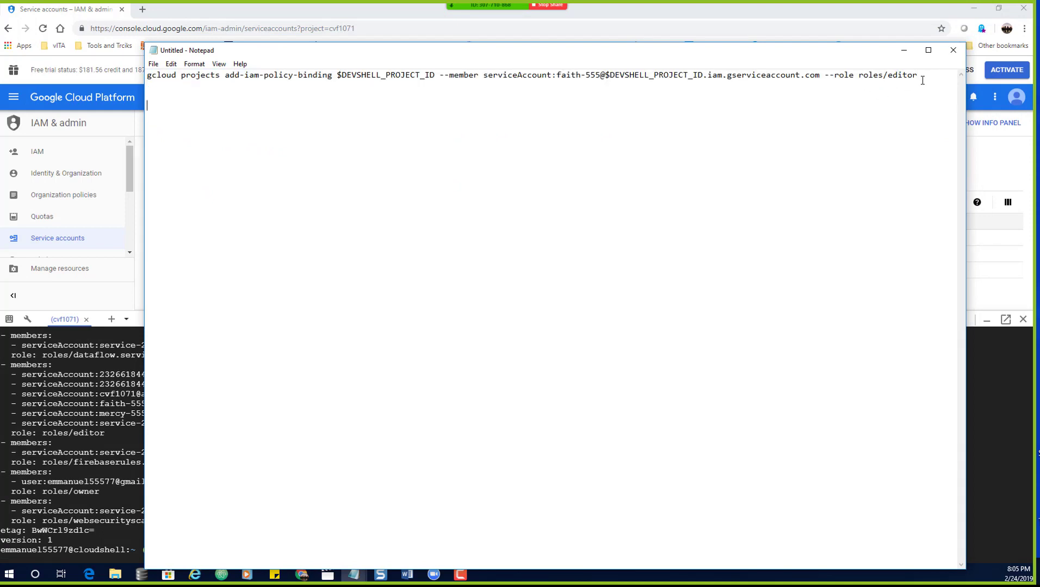
text(Primitive roles, which include the Owner, Editor, and Viewer roles that existed prior to the introduction of Cloud IAM. Predefined roles, which provide granular access for a specific service and are managed by GCP. Custom roles, which provide granular access according to a user-specified list of permissions.)
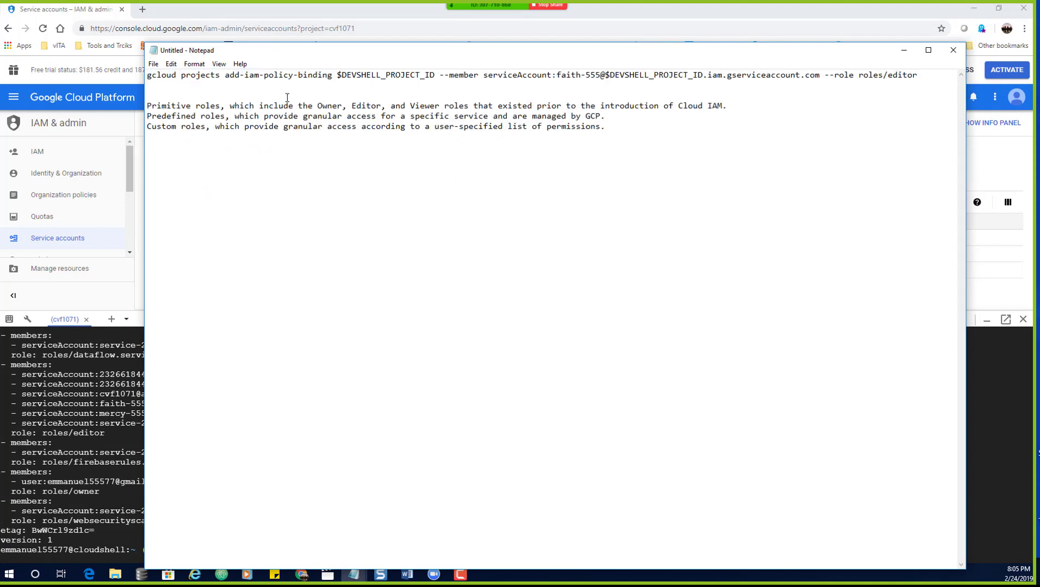
Review the notes on primitive, predefined and custom roles, then move Notepad out of the way.
drag(222, 105, 144, 104)
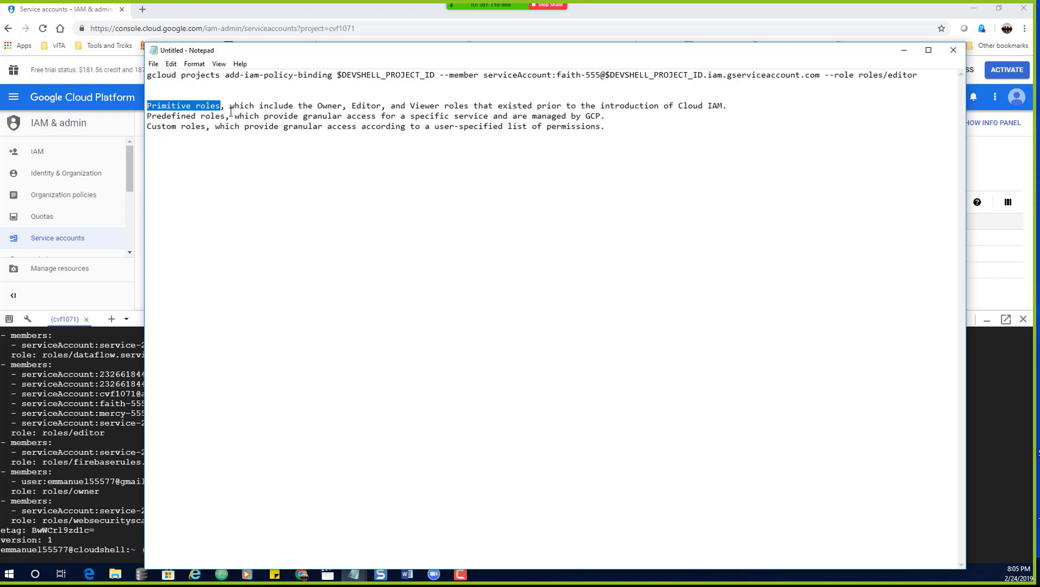
drag(372, 116, 318, 116)
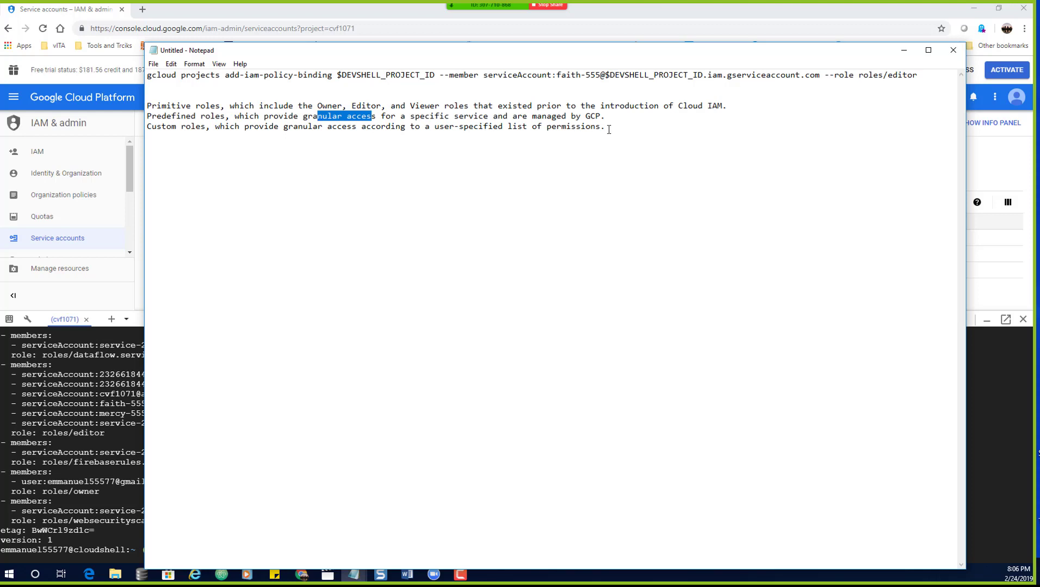
drag(612, 116, 138, 117)
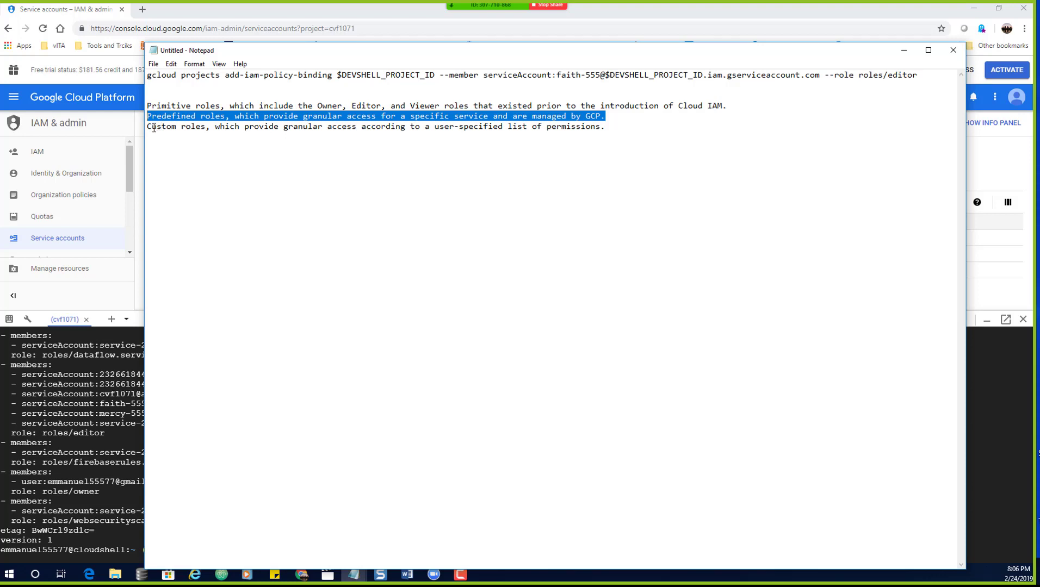
drag(147, 127, 598, 140)
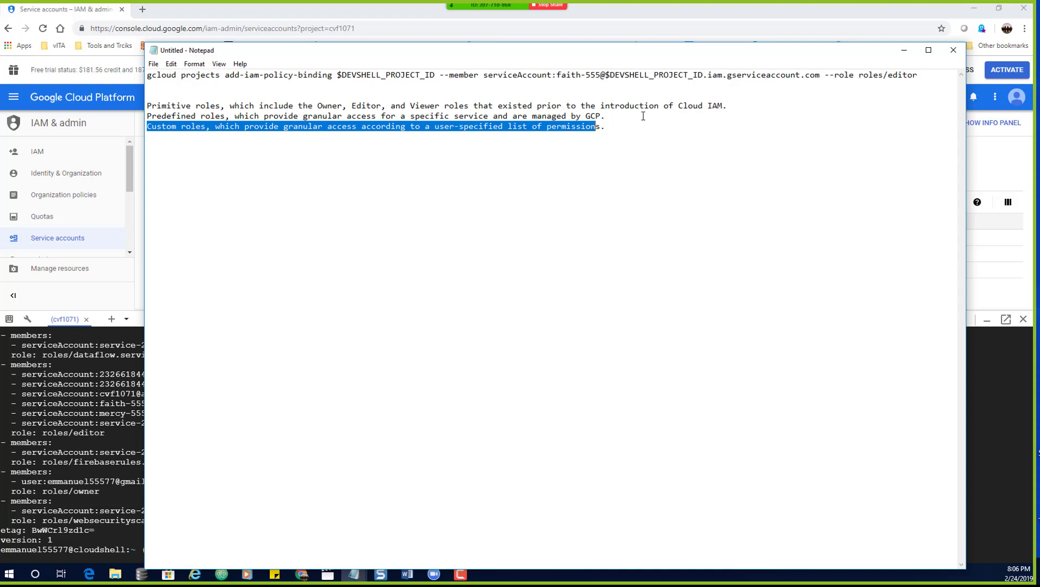
drag(621, 116, 144, 114)
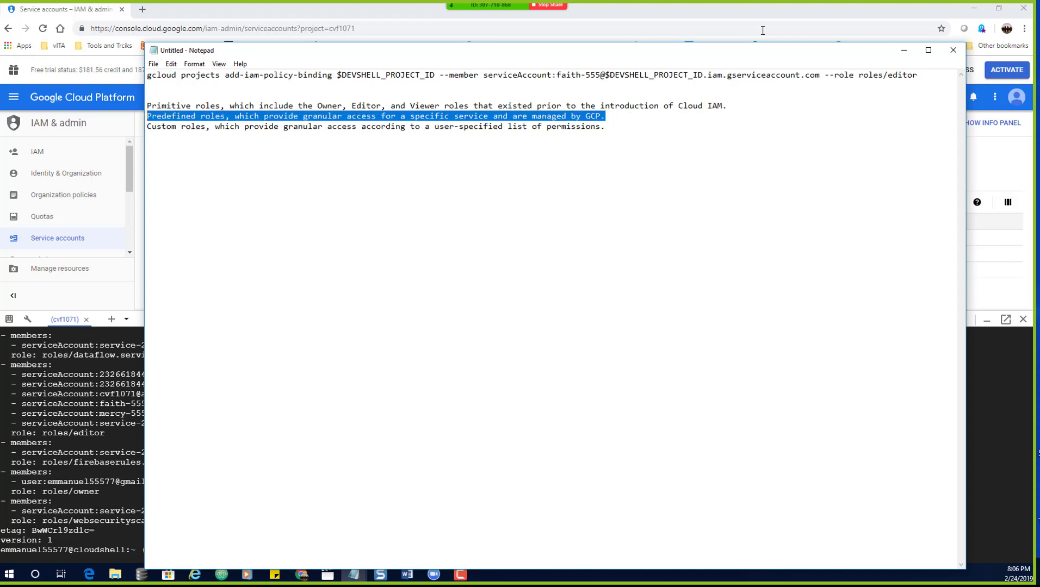
drag(730, 53, 1039, 446)
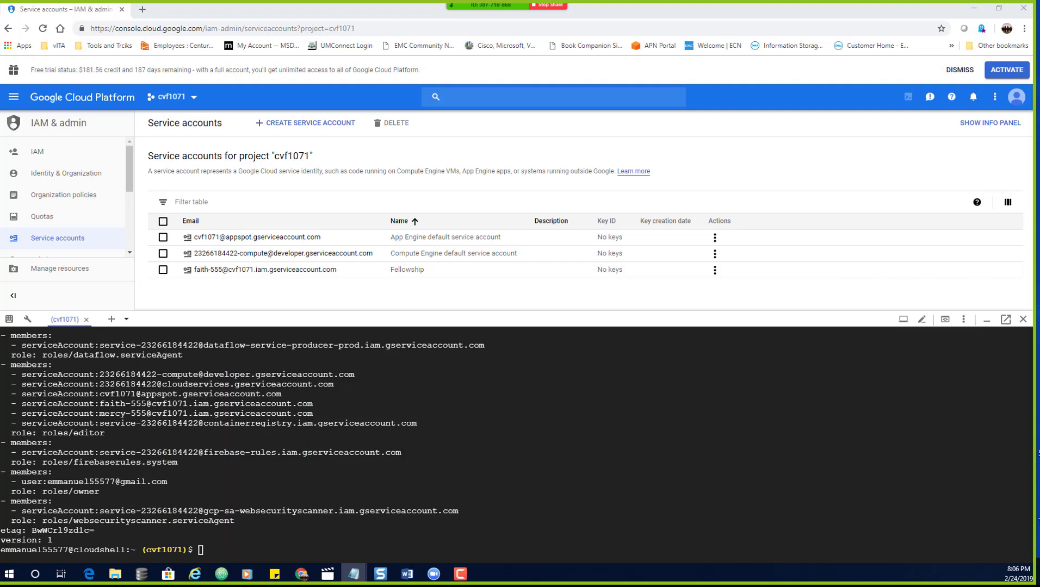
Switch back to the cloud console in the browser and open the IAM & admin Service accounts page with Cloud Shell minimized.
key(alt+Tab)
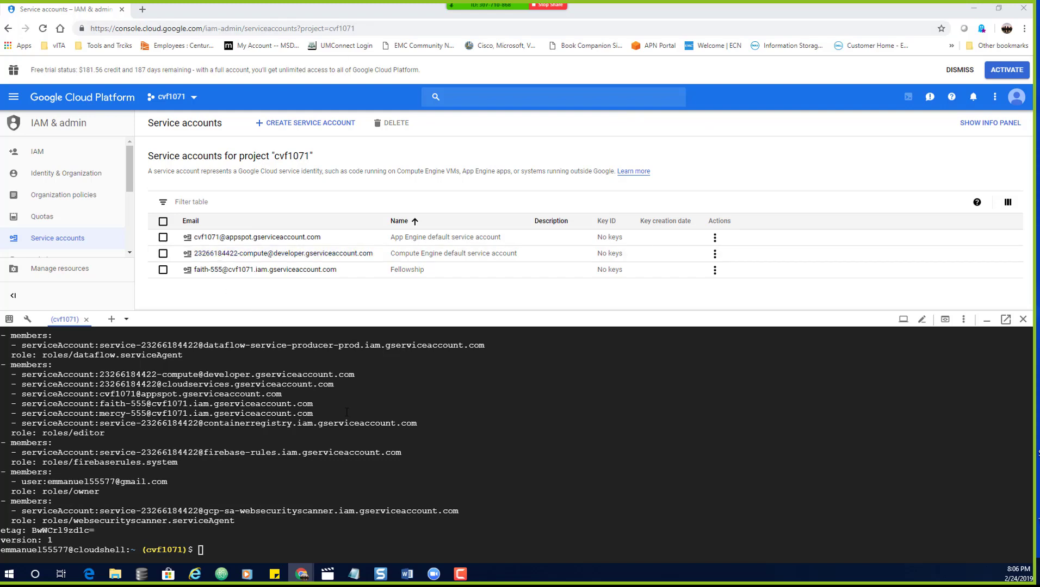
click(7, 97)
mouse_move(65, 281)
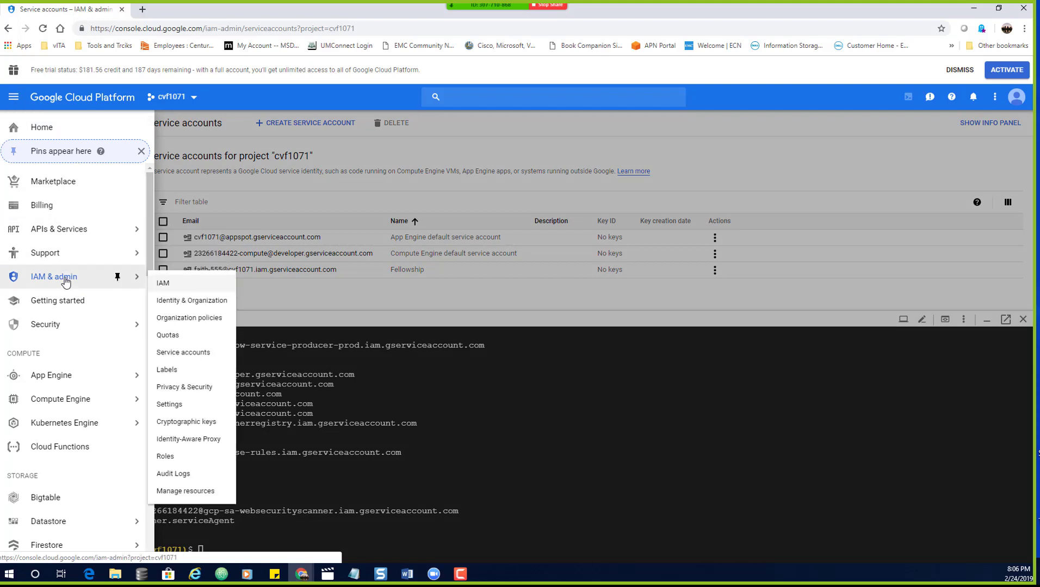
click(185, 352)
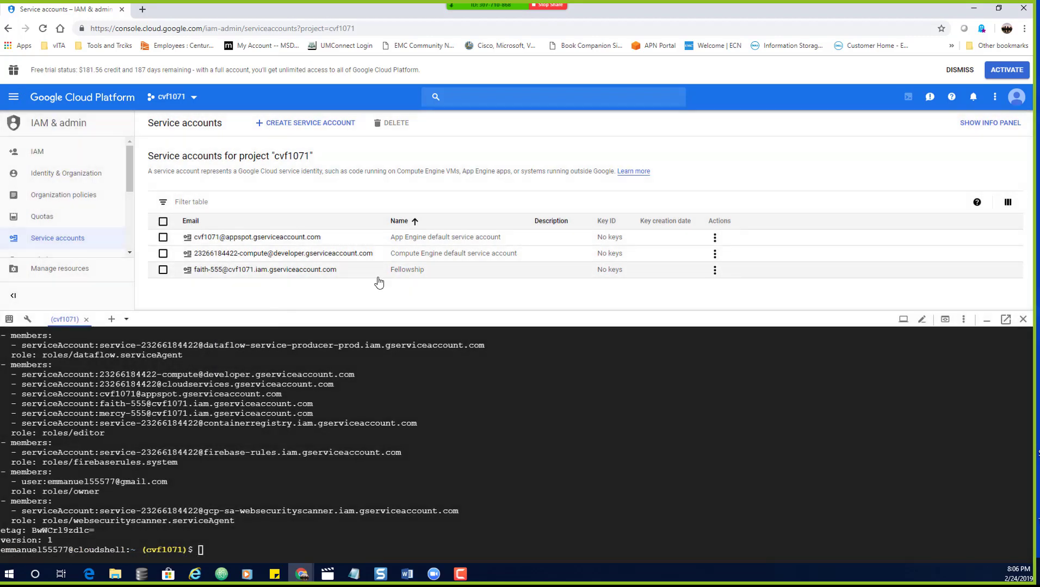
click(986, 320)
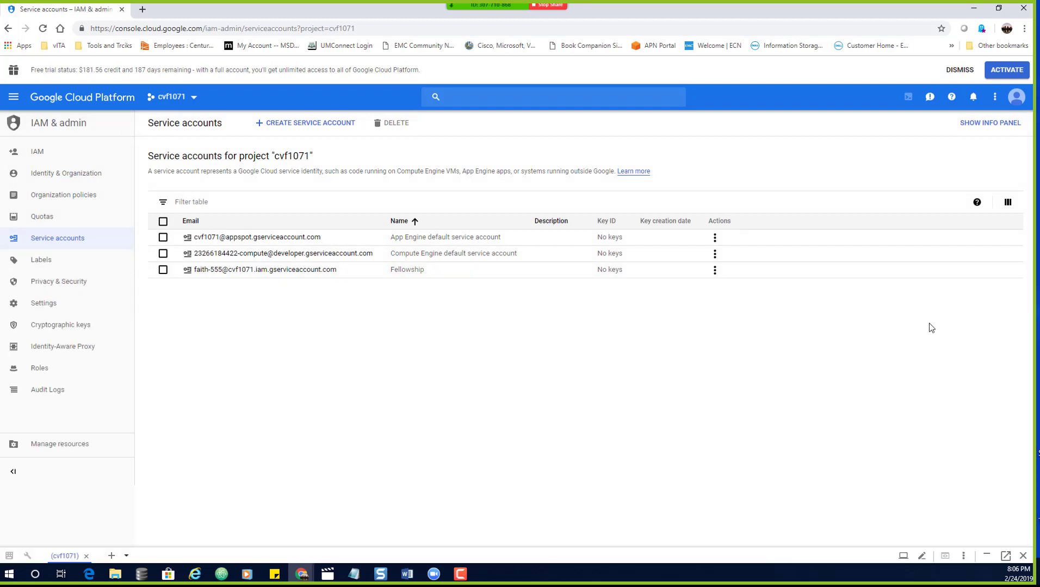
Create a new service account named bigquery-faith, keeping the matching service account ID and no description.
click(306, 124)
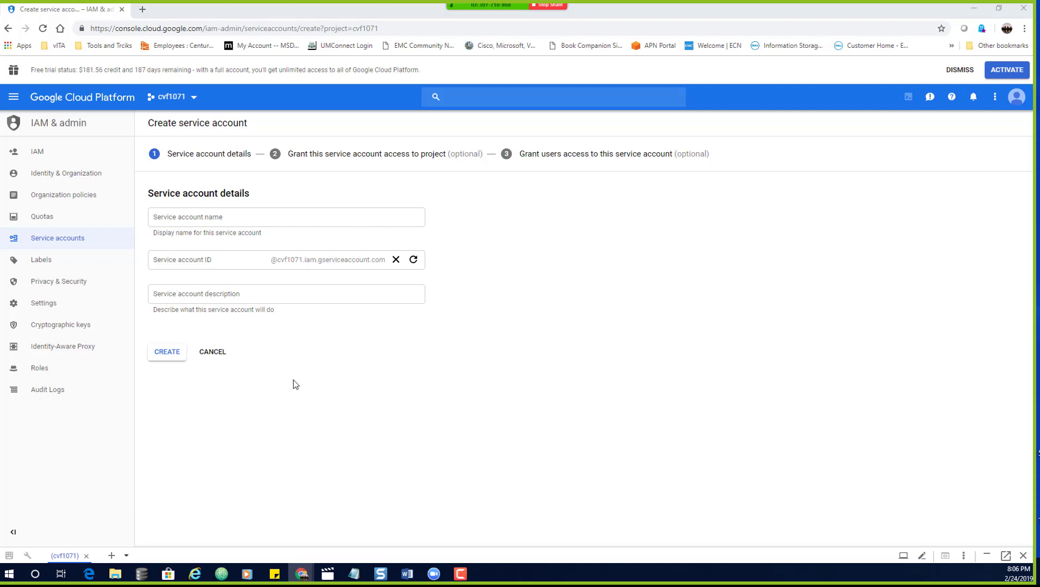
click(186, 217)
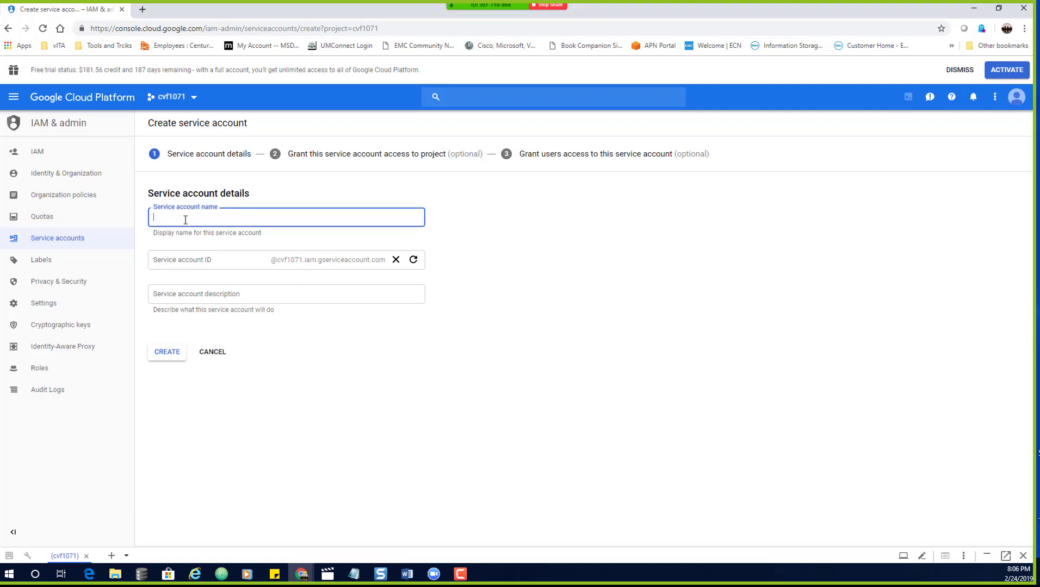
text(bigquery)
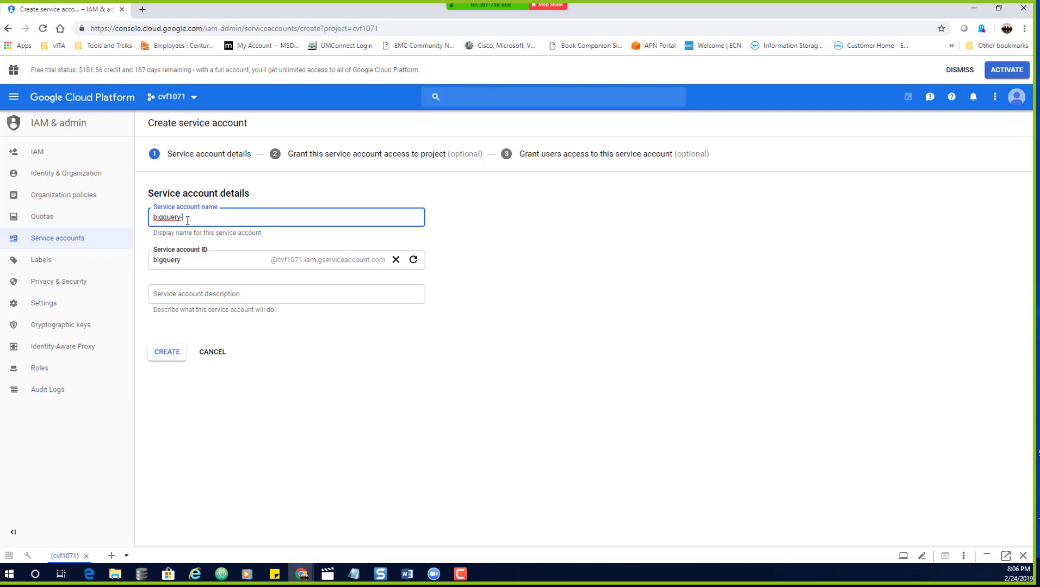
text(-faith)
click(499, 253)
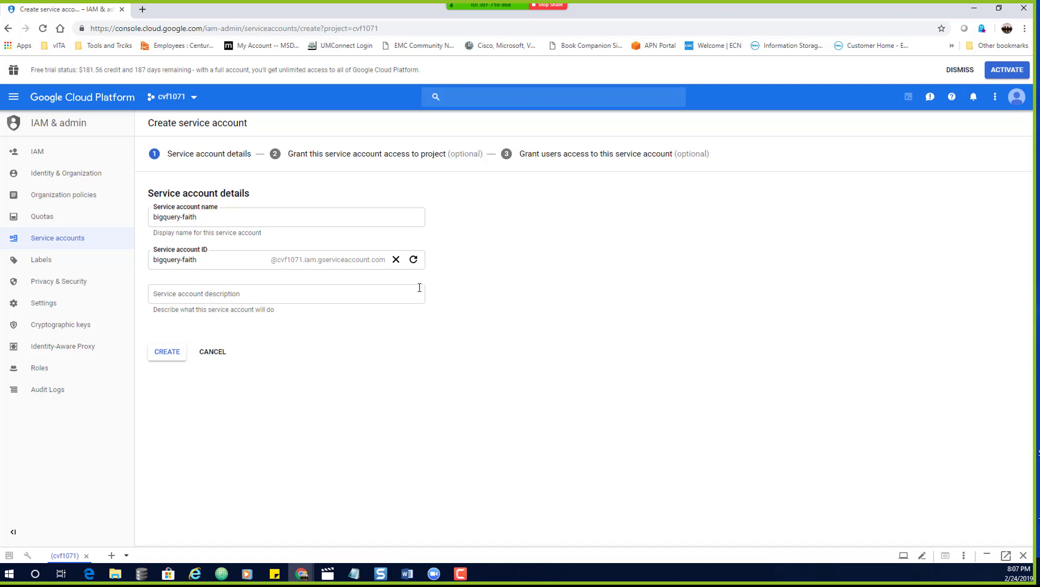
click(164, 353)
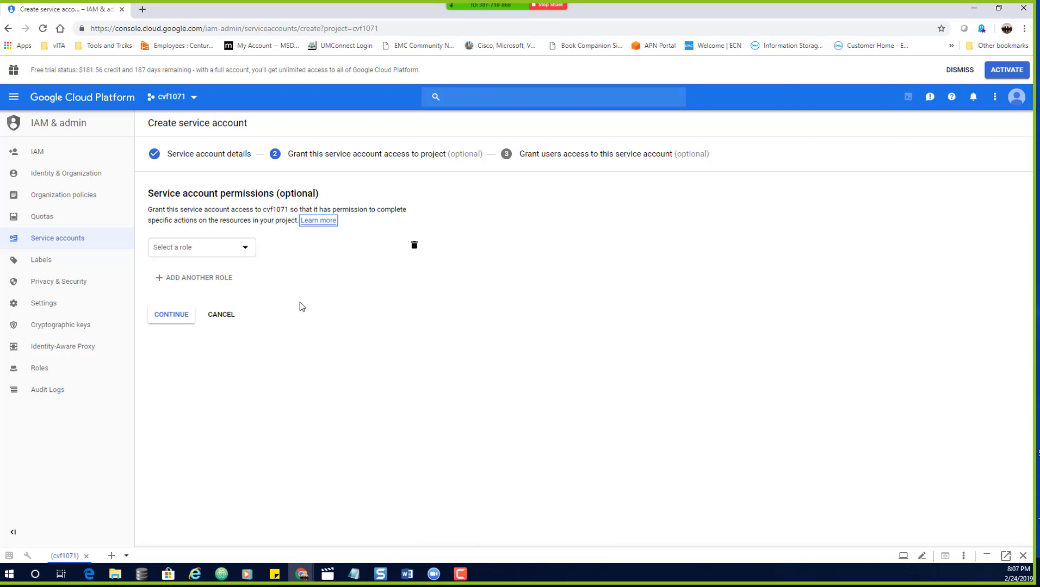
Grant the new service account the BigQuery Data Viewer role from the BigQuery category.
click(245, 246)
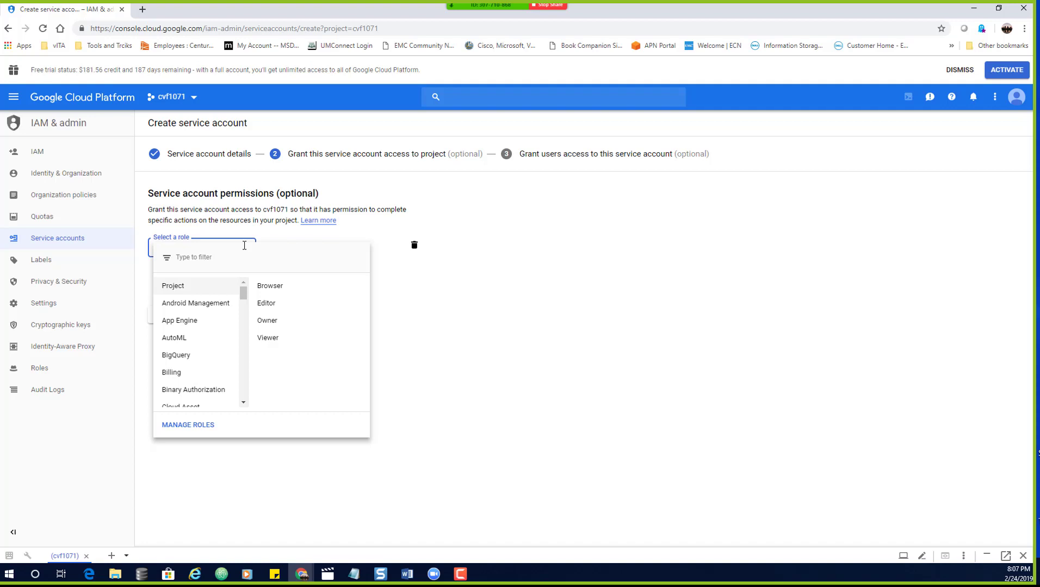
scroll(221, 346, down, 2)
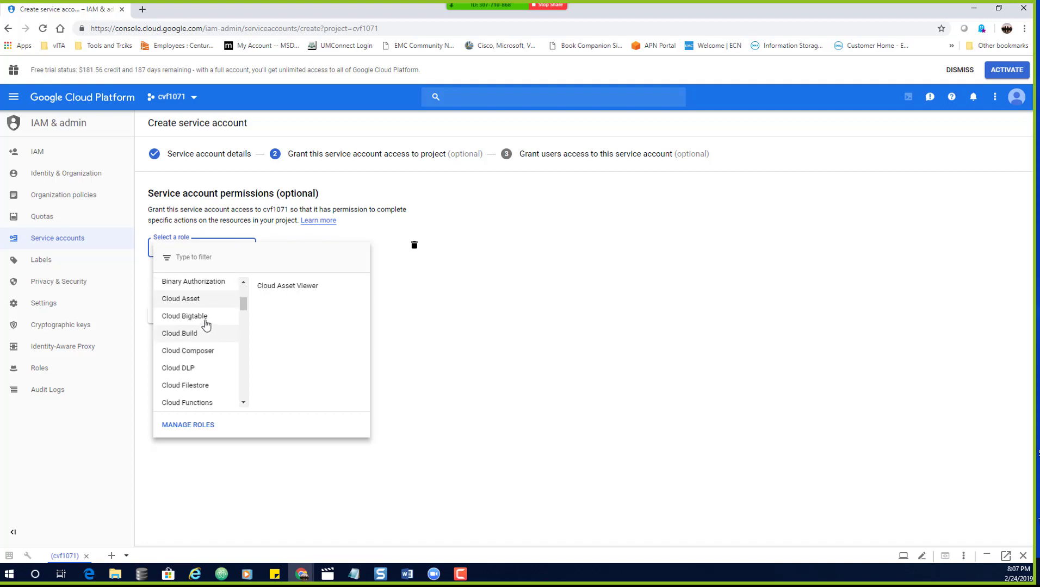
scroll(206, 325, up, 3)
mouse_move(205, 356)
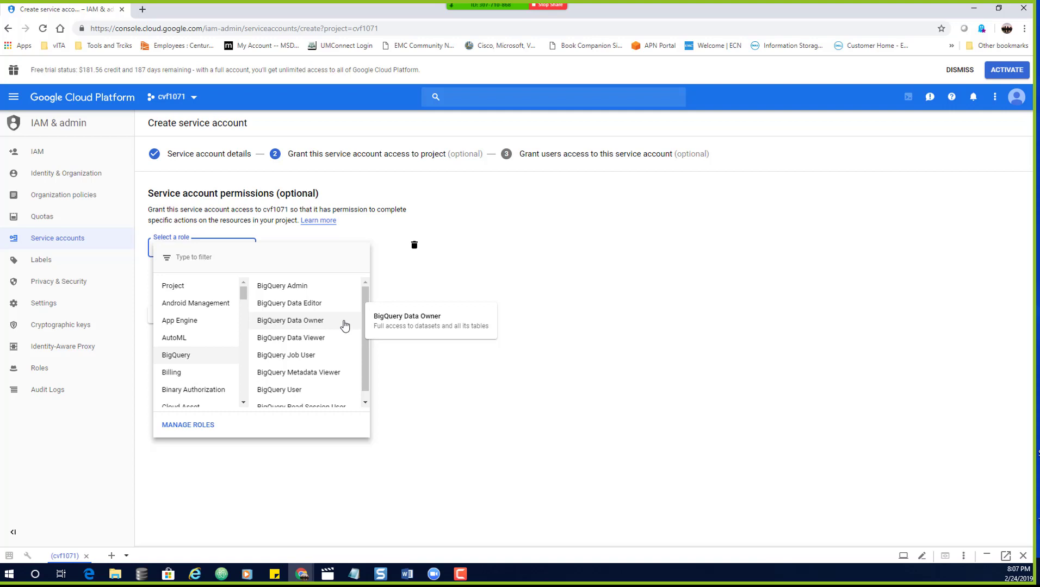
click(303, 338)
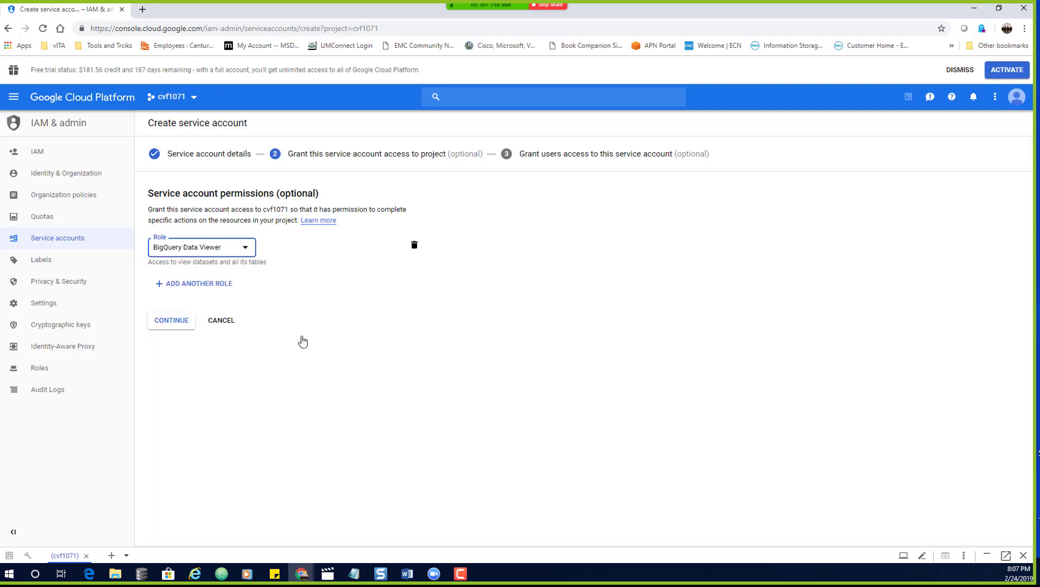
Add BigQuery User as a second role and finish creating the service account without granting user access or a key.
click(216, 284)
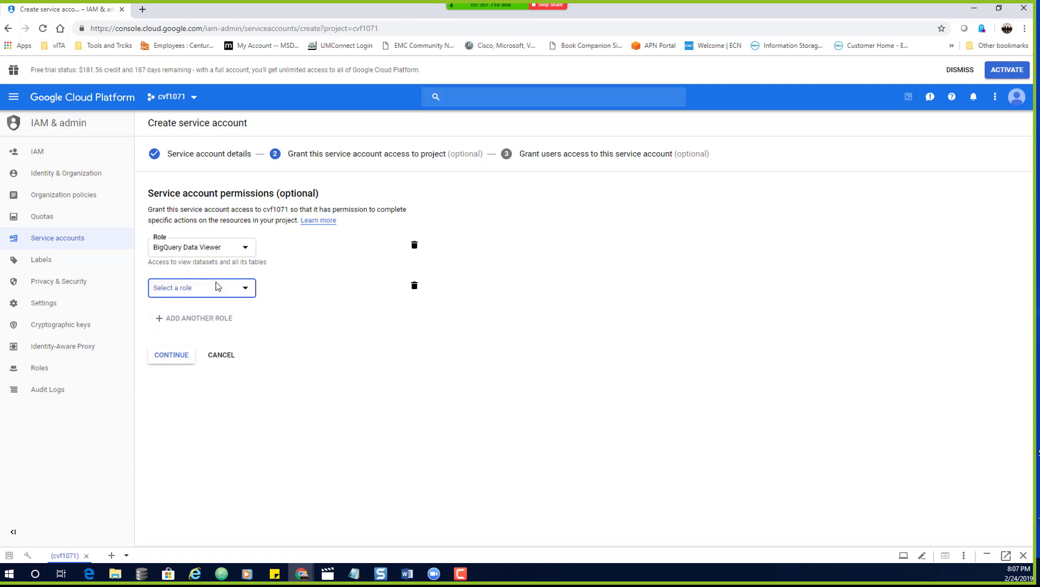
click(243, 292)
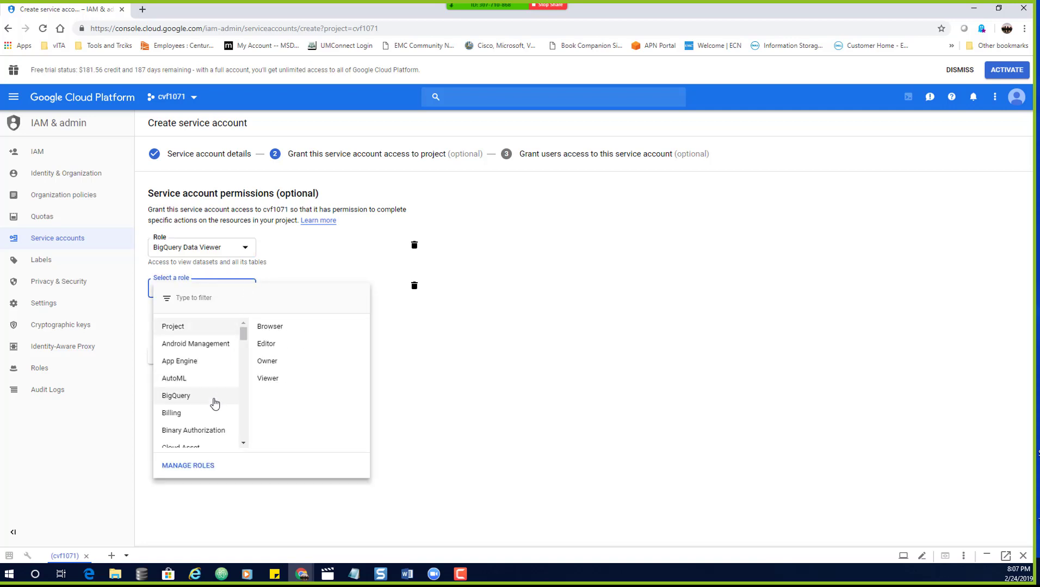
mouse_move(186, 399)
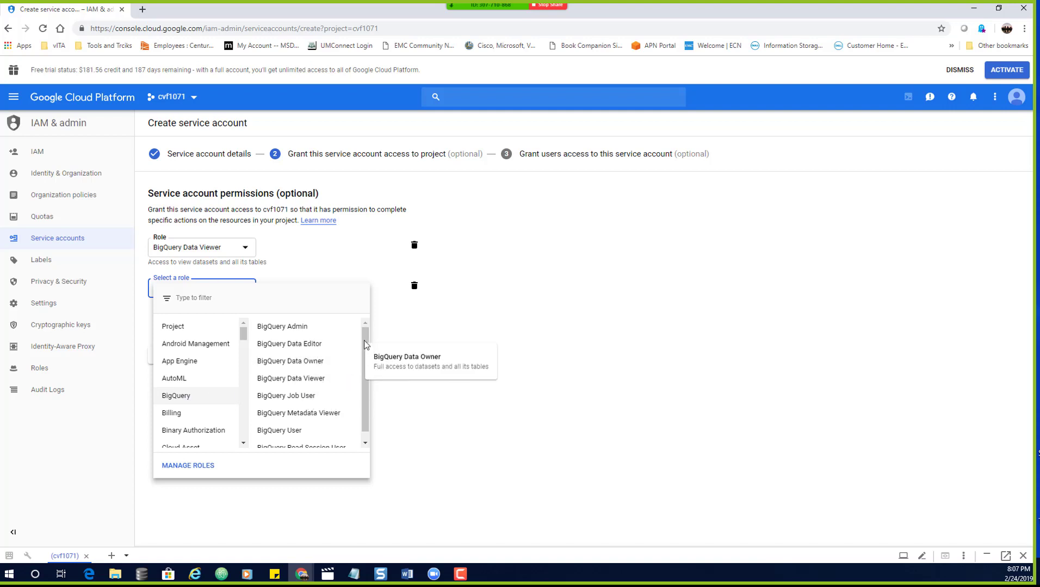
scroll(334, 385, down, 1)
click(282, 422)
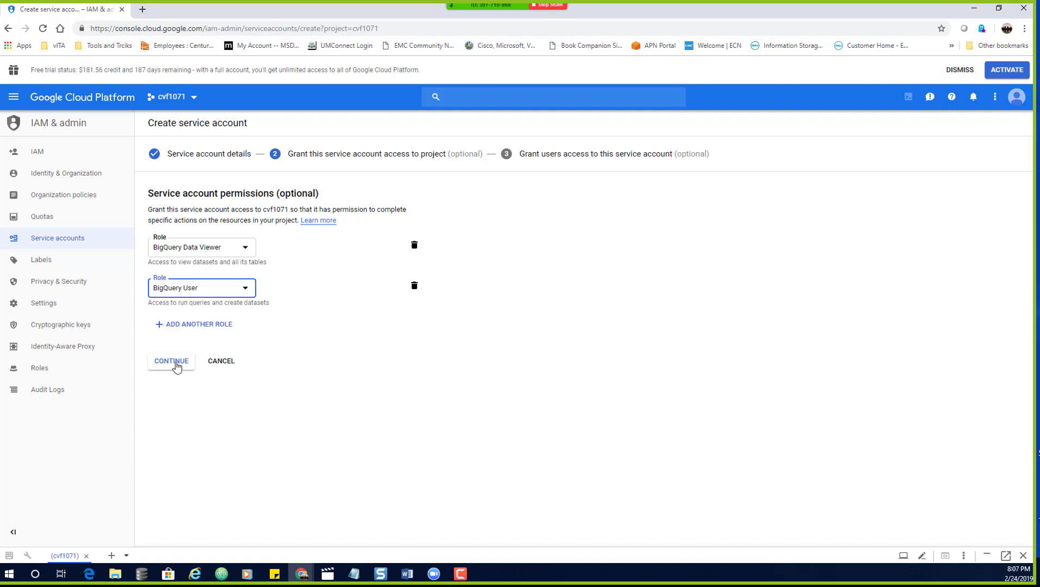
click(173, 362)
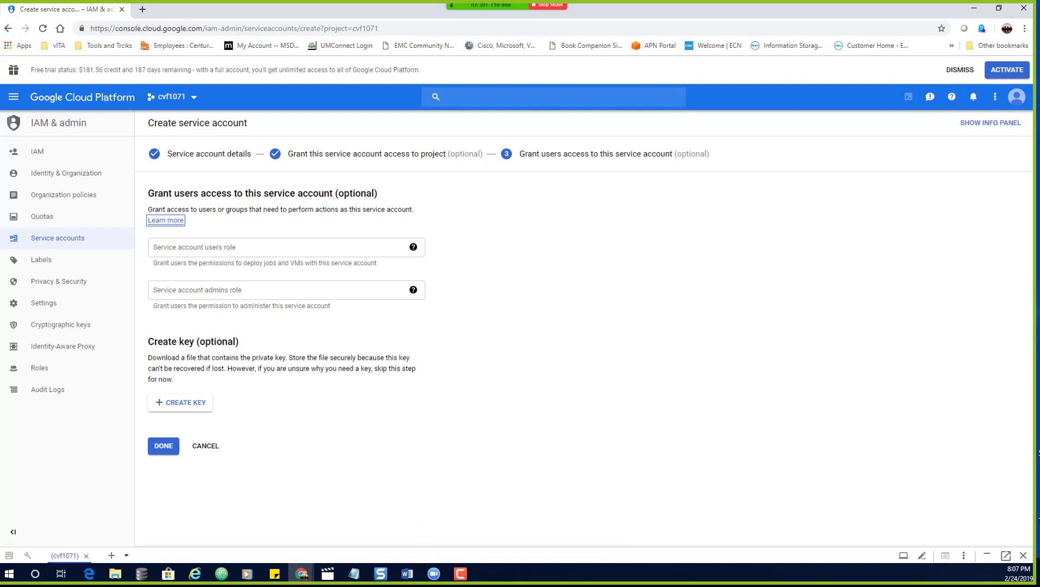
click(162, 447)
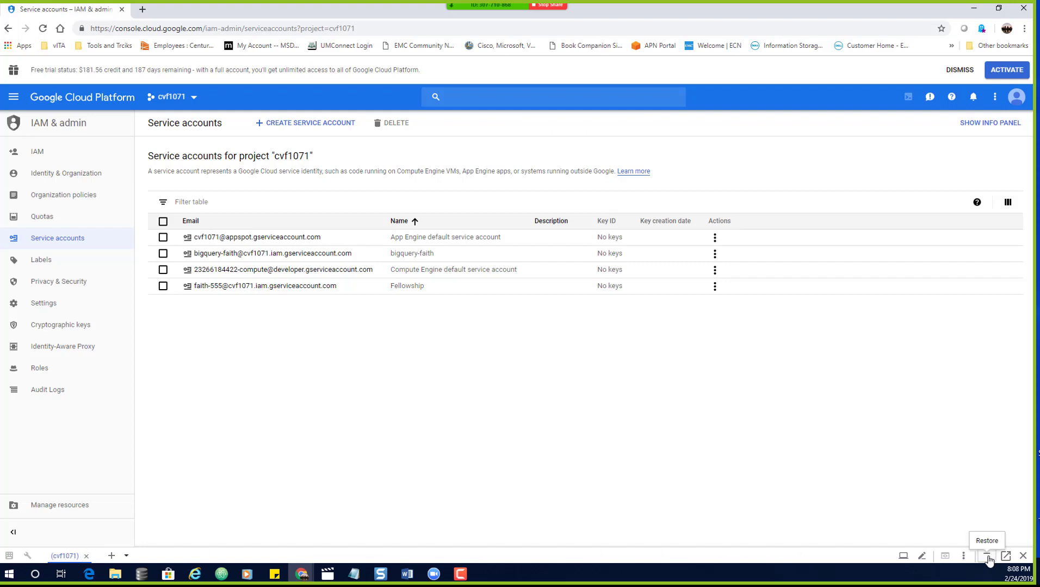
Open the Compute Engine VM instances page with Cloud Shell minimized.
click(988, 557)
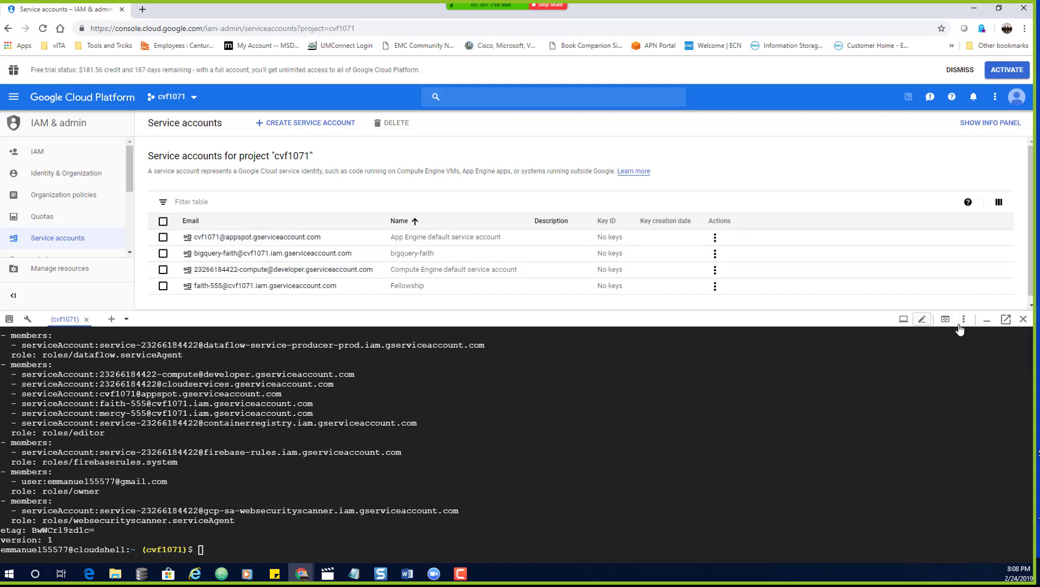
click(987, 319)
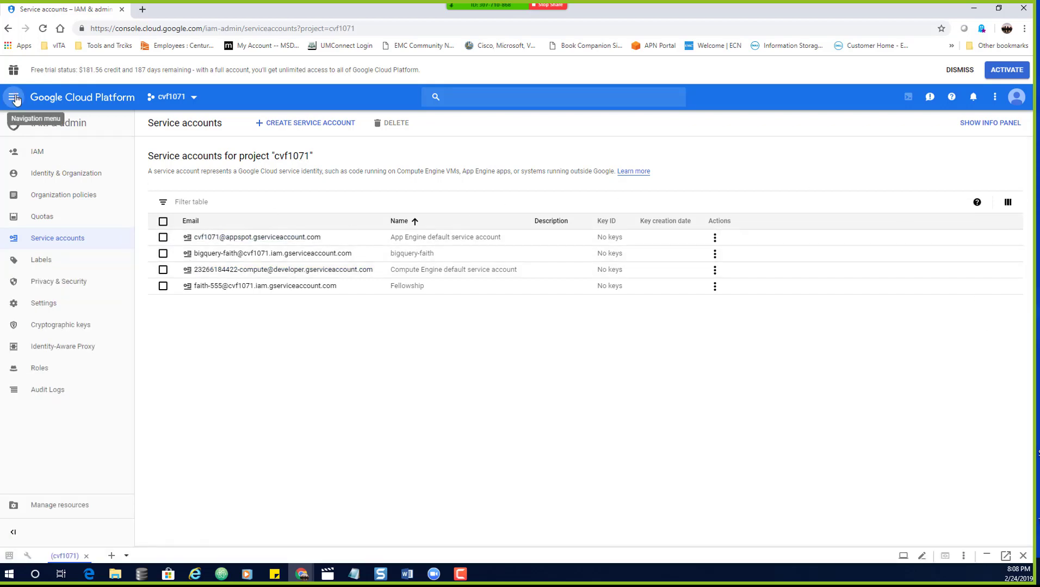
click(14, 97)
mouse_move(65, 398)
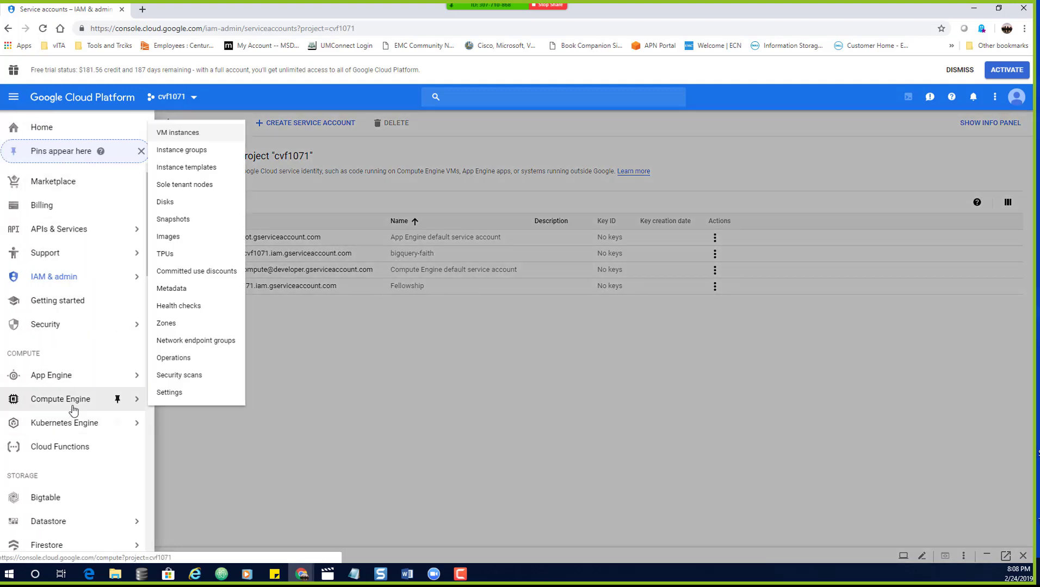
click(195, 136)
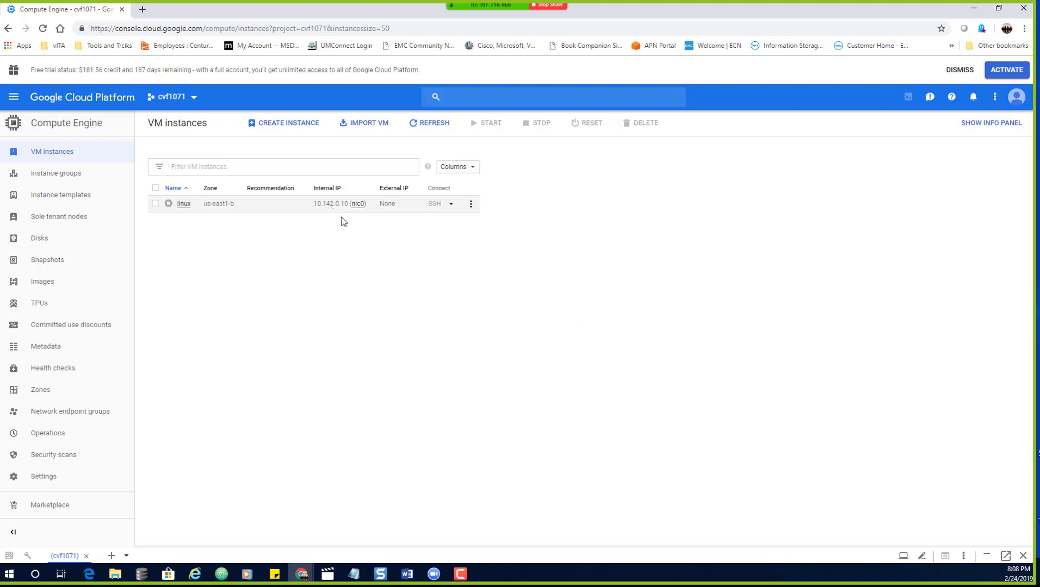
Start creating a new VM instance and name it bigquery-church.
click(289, 124)
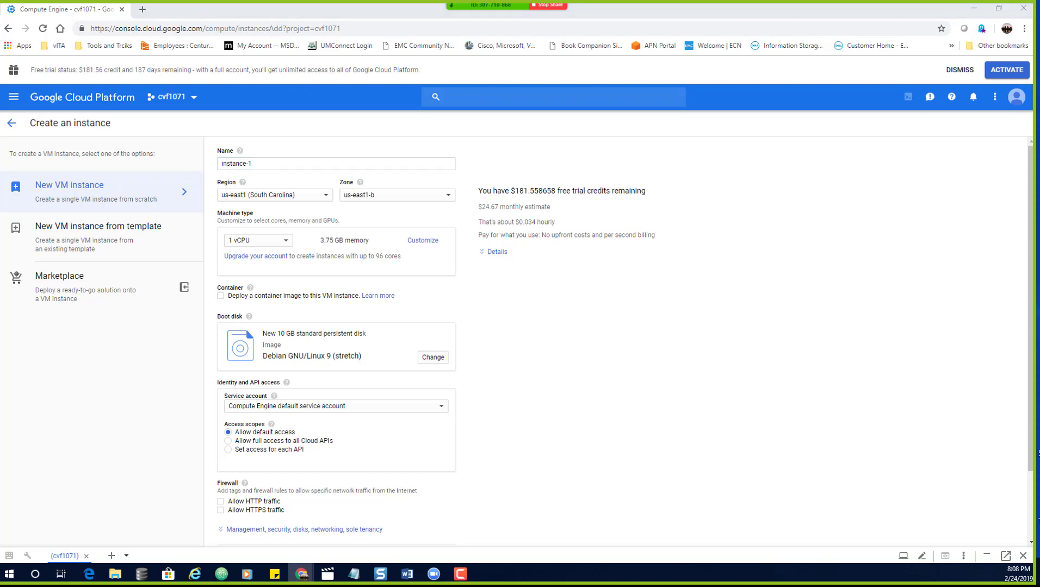
drag(268, 166, 190, 166)
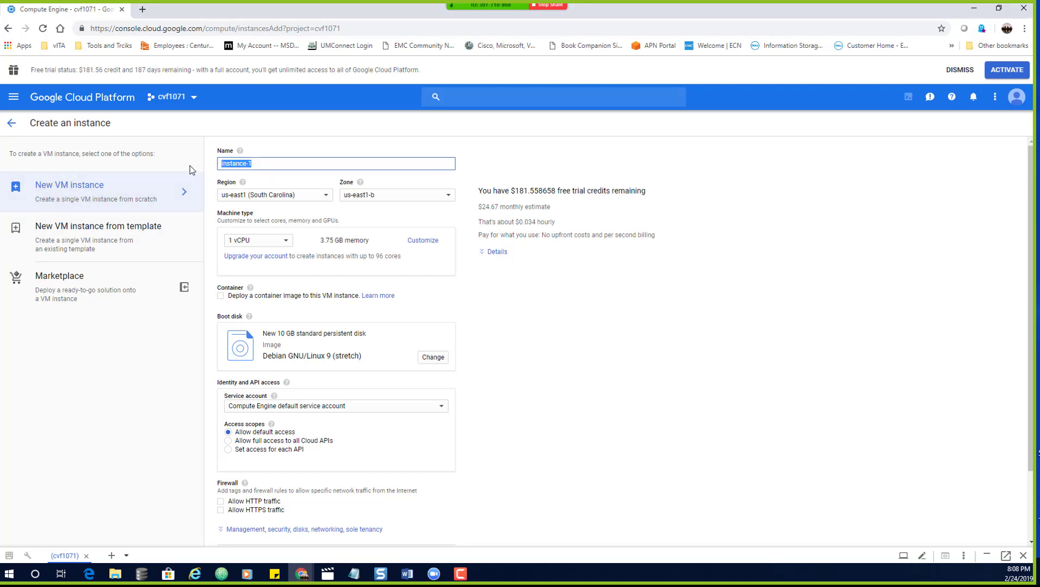
text(bigquery-instance)
key(BackSpace)
key(BackSpace)
text(ch)
Set the instance's region to us-central1 (Iowa) and its zone to us-central1-a.
click(315, 199)
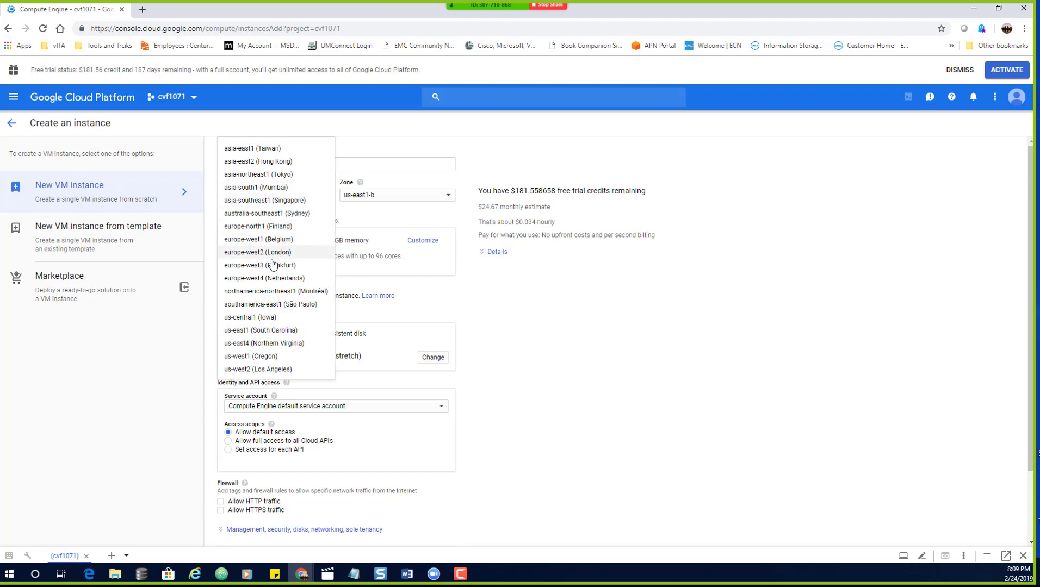
click(265, 318)
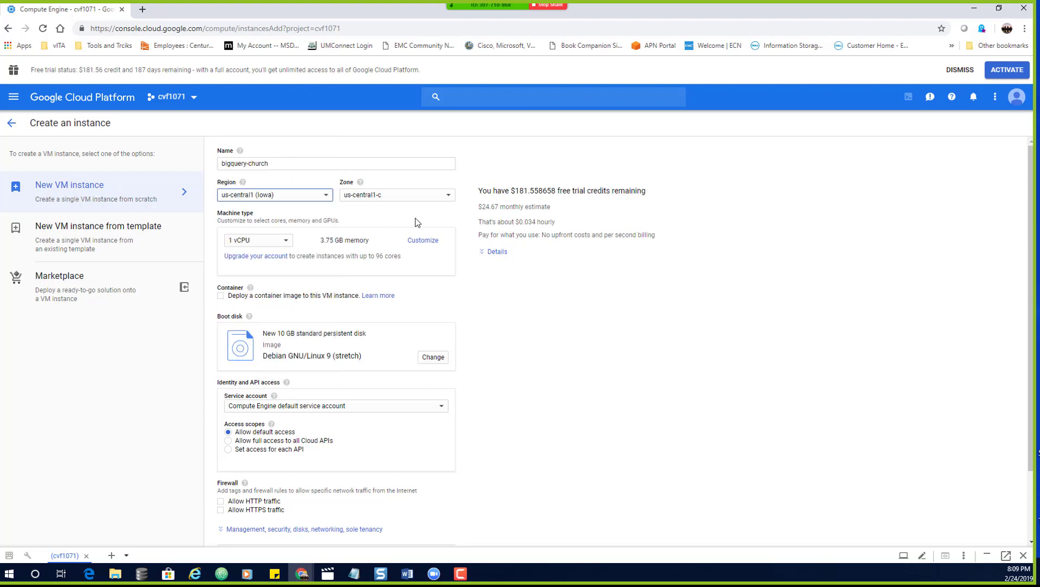
click(421, 197)
click(376, 210)
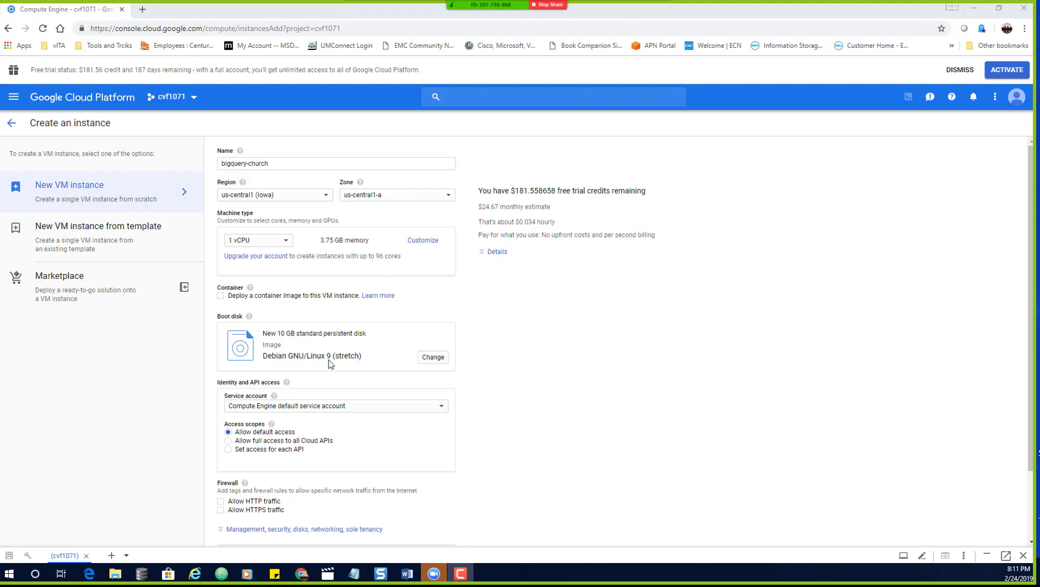
Assign the bigquery-faith service account to the VM, keep the Debian GNU/Linux 9 boot disk, and create the instance.
scroll(588, 345, down, 2)
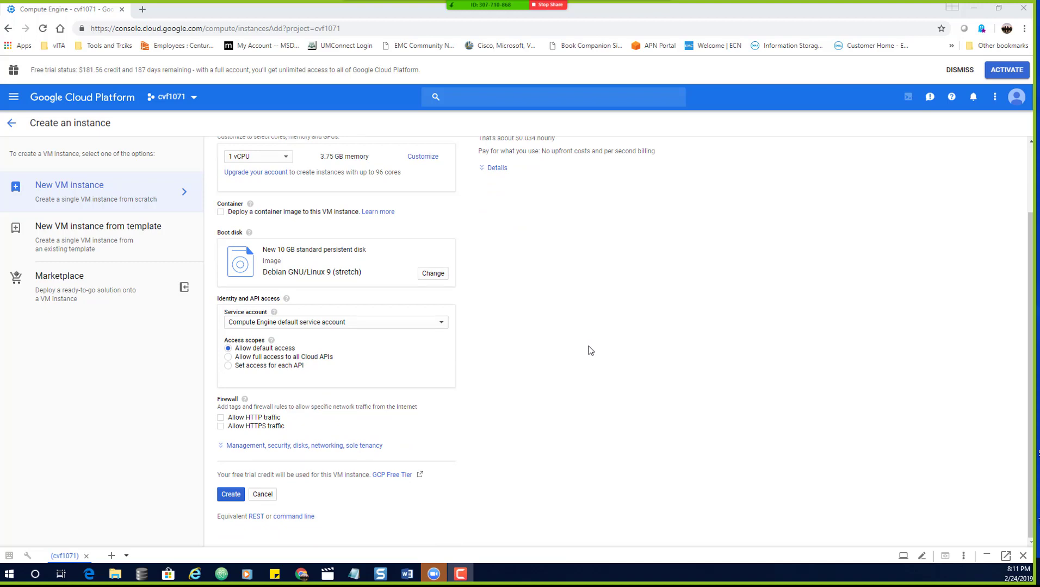
click(442, 325)
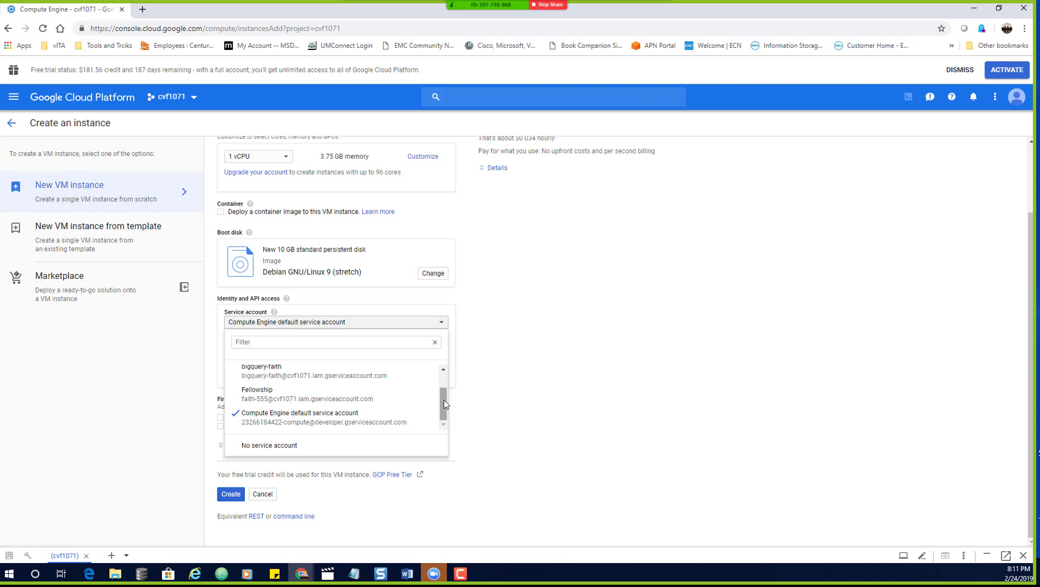
mouse_move(443, 400)
mouse_down()
mouse_move(445, 389)
mouse_move(446, 399)
mouse_up()
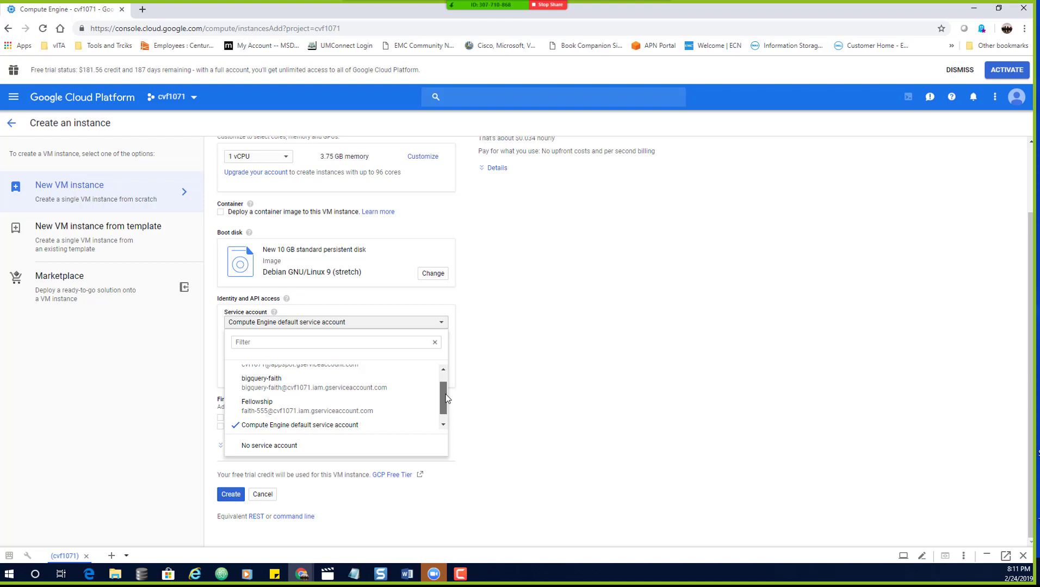
click(293, 384)
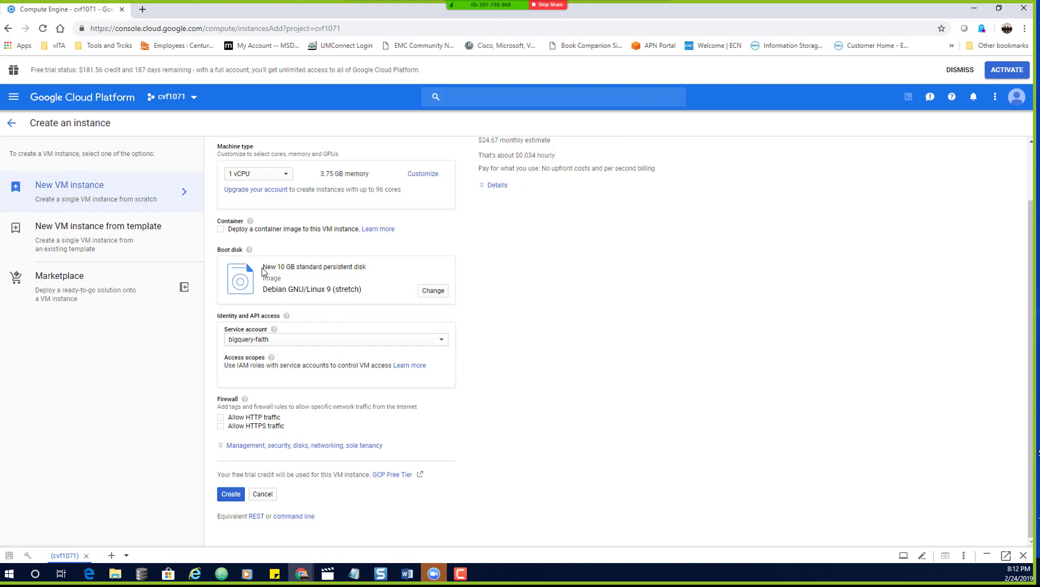
click(231, 495)
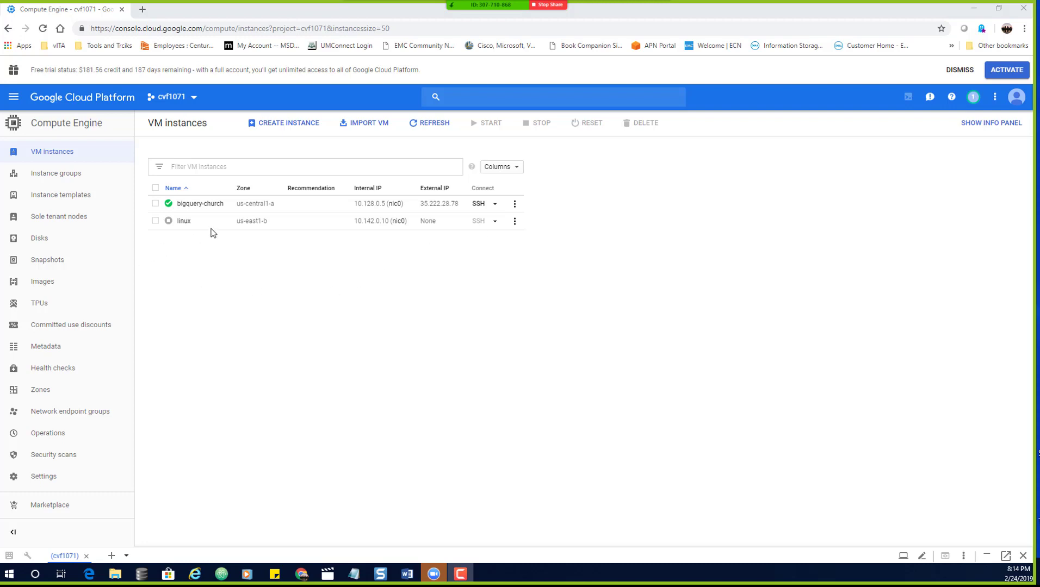
Connect to the bigquery-church instance over SSH and move its terminal window over the VM instances page.
click(479, 204)
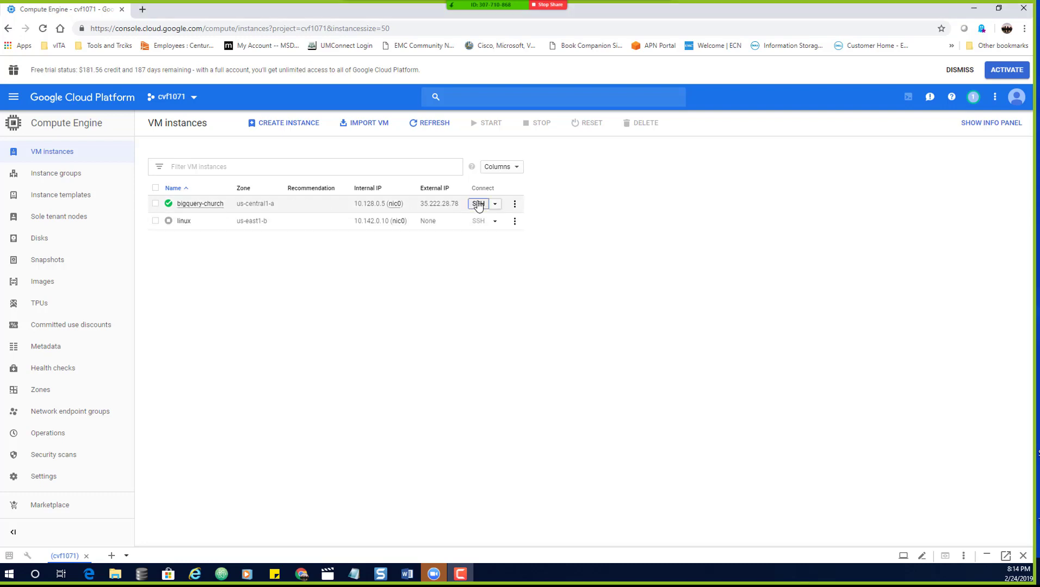
drag(657, 14, 482, 76)
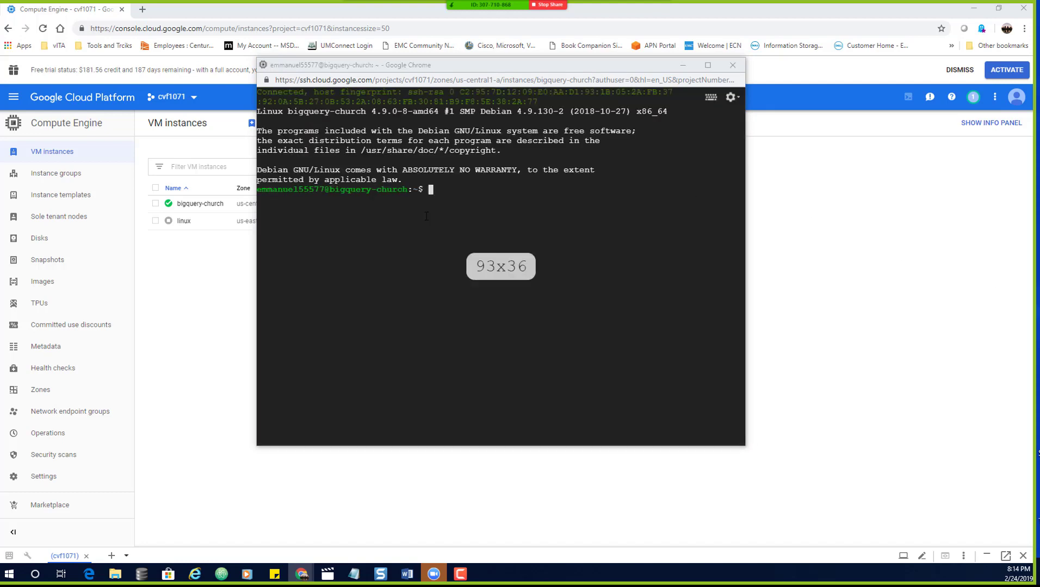
Enlarge the SSH terminal window to about 121x43 characters and reposition it over the VM instances page.
click(734, 429)
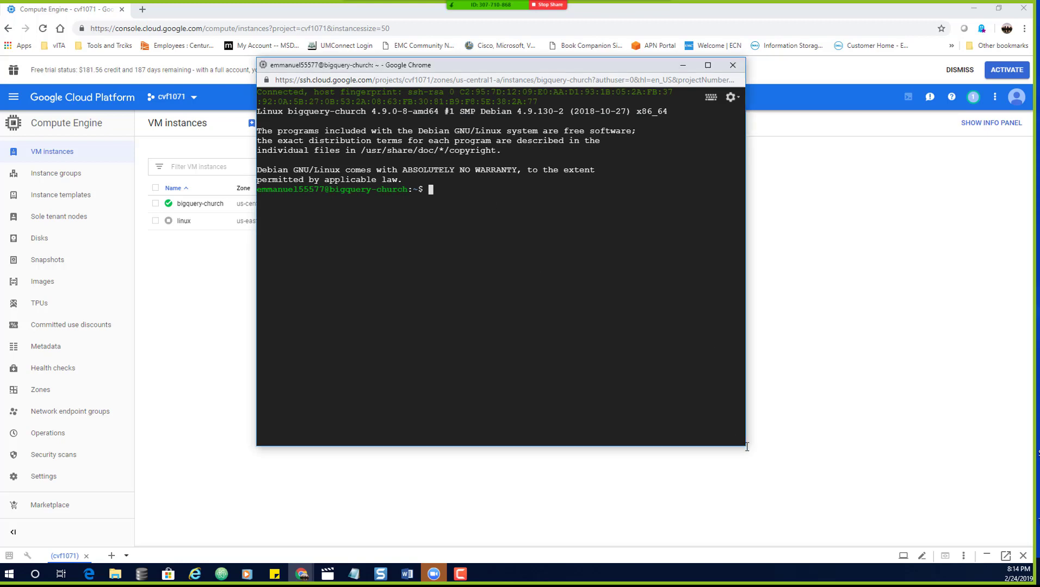
drag(744, 444, 877, 497)
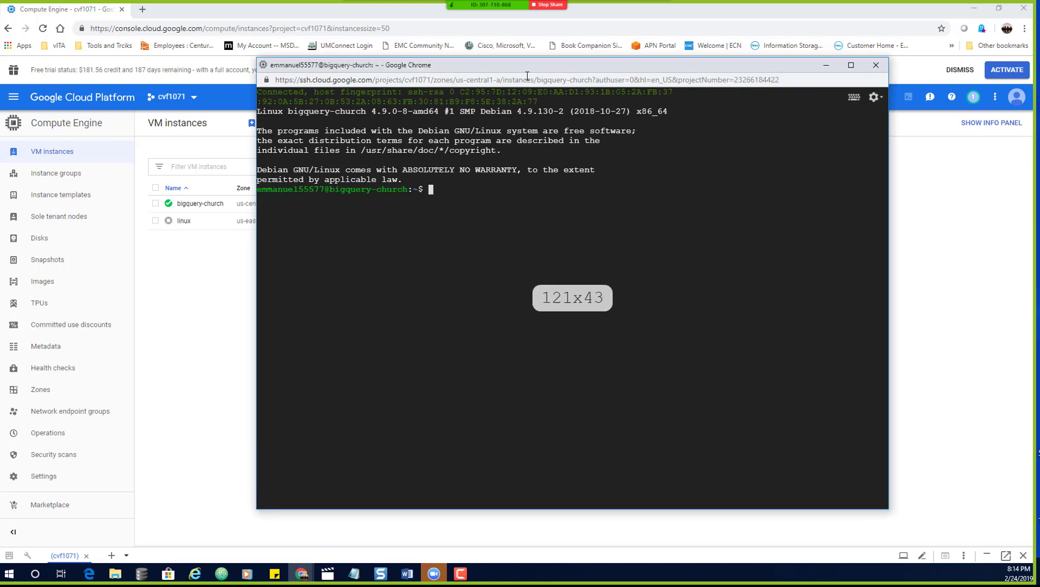
drag(511, 67, 430, 68)
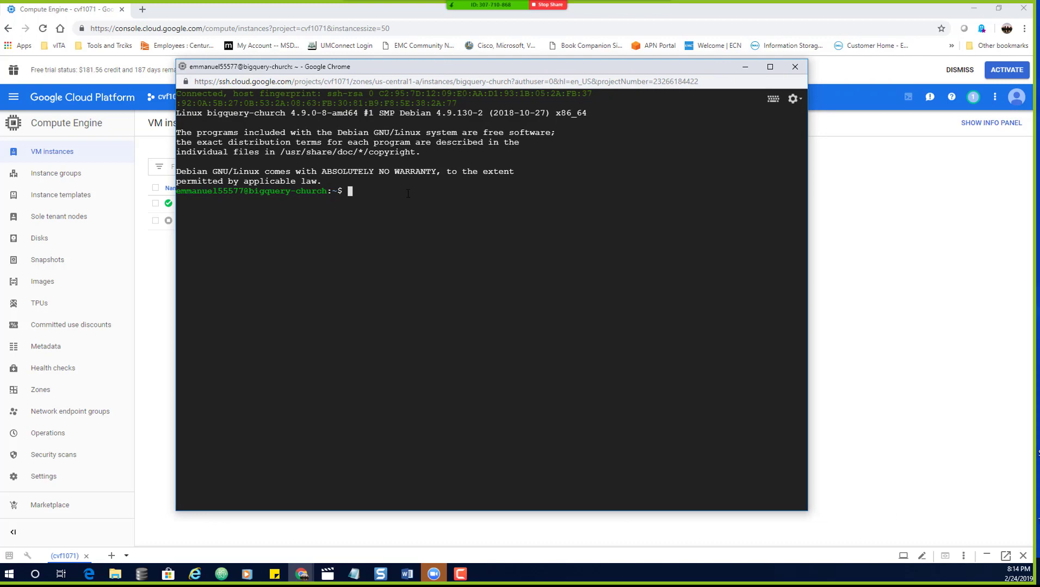
Update the package lists with sudo apt-get update -y, and install git and python-pip with apt-get.
text(sudo apt-get update -y)
key(Return)
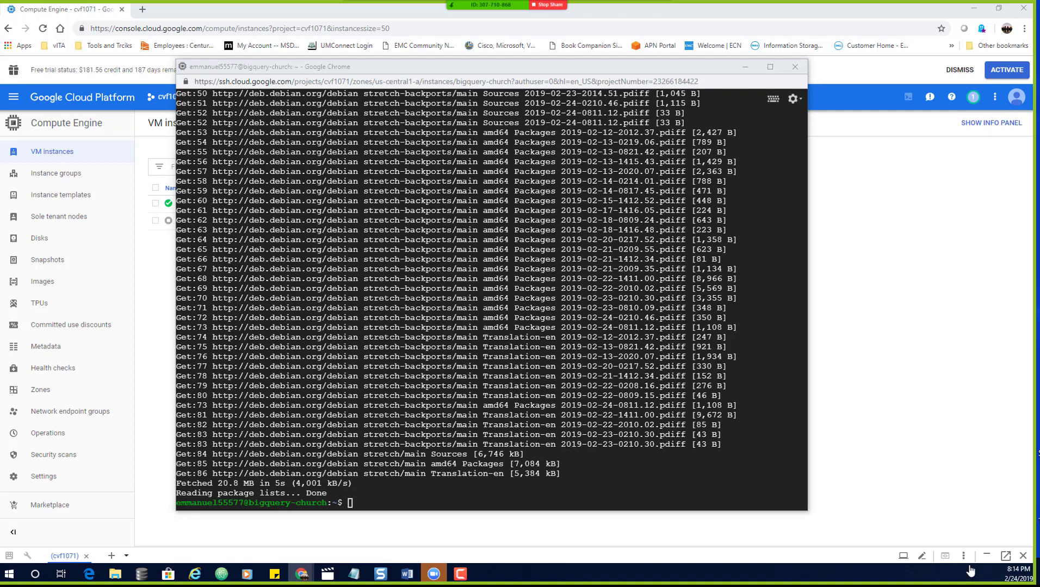
click(439, 499)
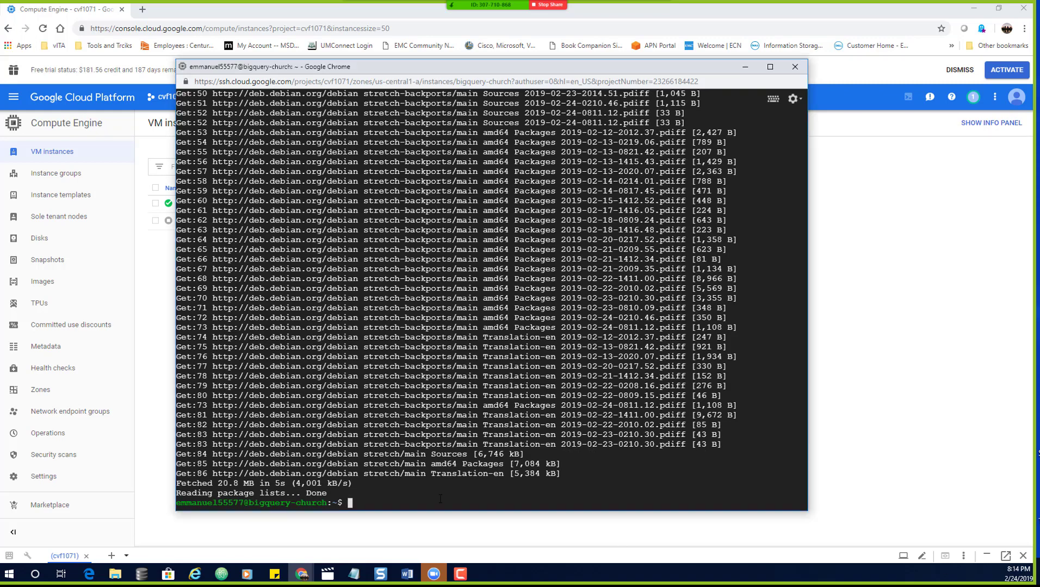
text(sudo apt-get install -y git python-pip)
key(Return)
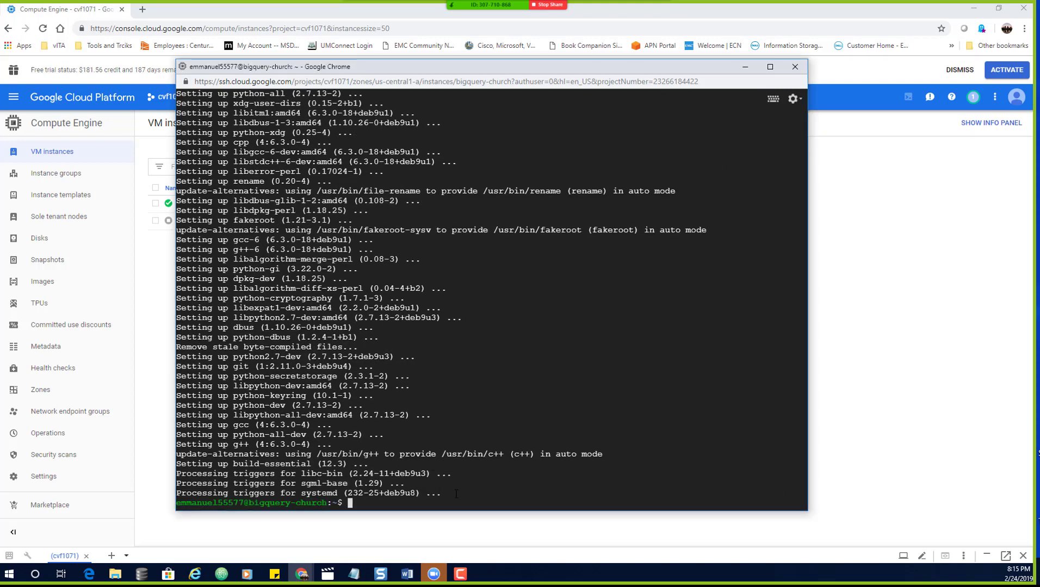
Install the google-cloud-bigquery and pandas Python packages with sudo pip install.
text(sudo pip install google-cloud-bigquery)
key(Return)
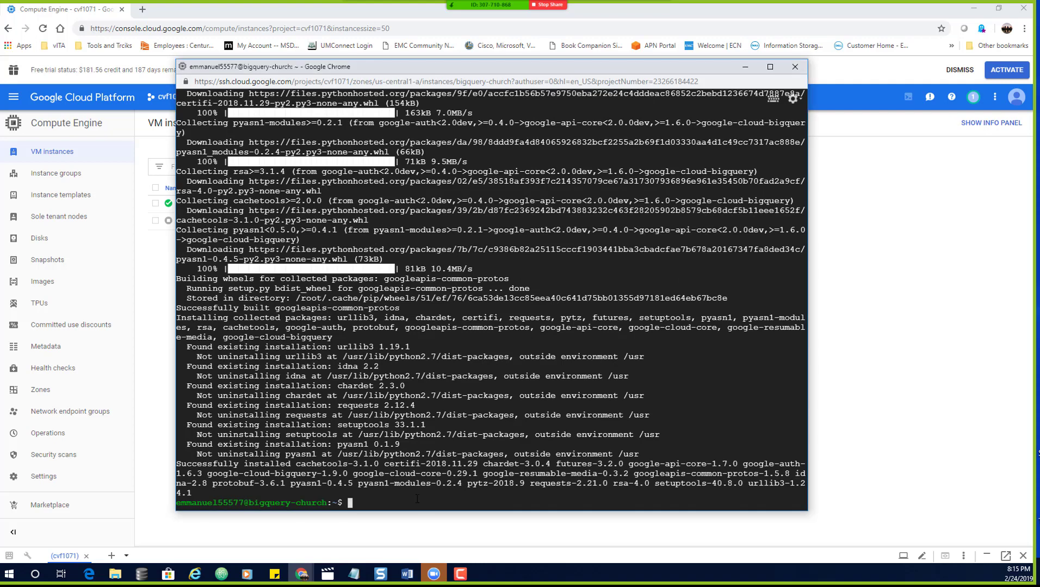
text(sudo pip install pandas)
key(Return)
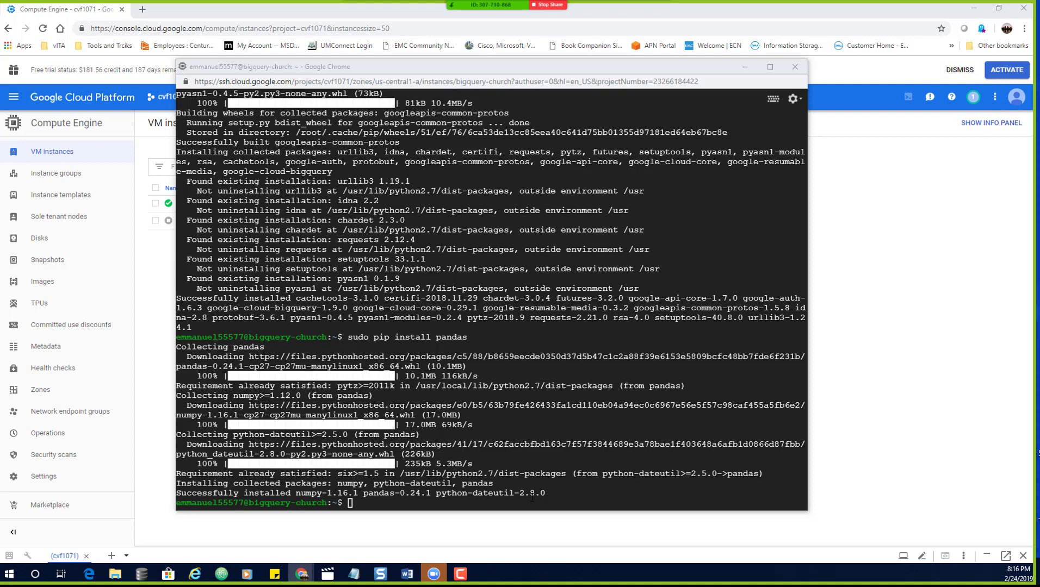
Clear the terminal and echo into query.py a BigQuery script counting natality babies per year after 2000, with YOUR_SERVICE_ACCOUNT and YOUR_PROJECT_ID placeholders.
click(406, 504)
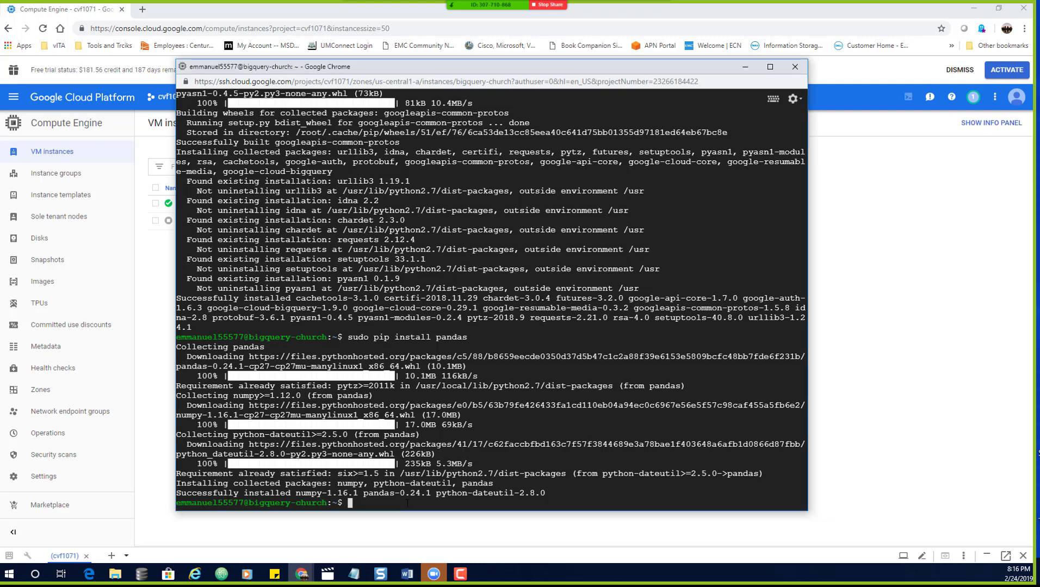
text(clear)
key(Return)
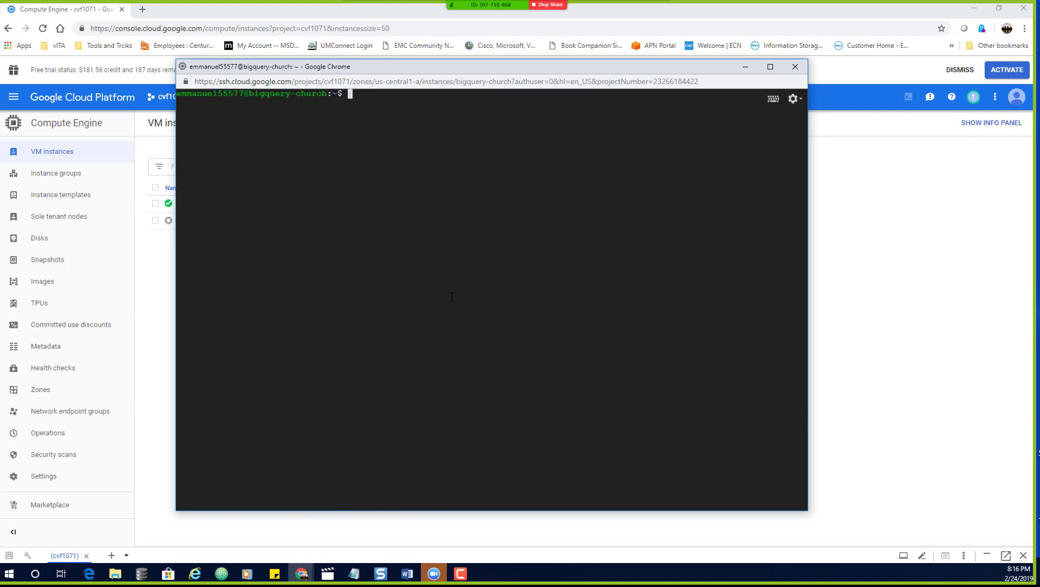
text(echo " from google.auth import compute_engine from google.cloud import bigquery  credentials = compute_engine.Credentials(     service_account_email='YOUR_SERVICE_ACCOUNT')  query = ''' SELECT   year,   COUNT(1) as num_babies FROM   publicdata.samples.natality WHERE   year > 2000 GROUP BY   year '''  client = bigquery.Client(     project='YOUR_PROJECT_ID',     credentials=credentials) print(client.query(query).to_dataframe()) " > query.py)
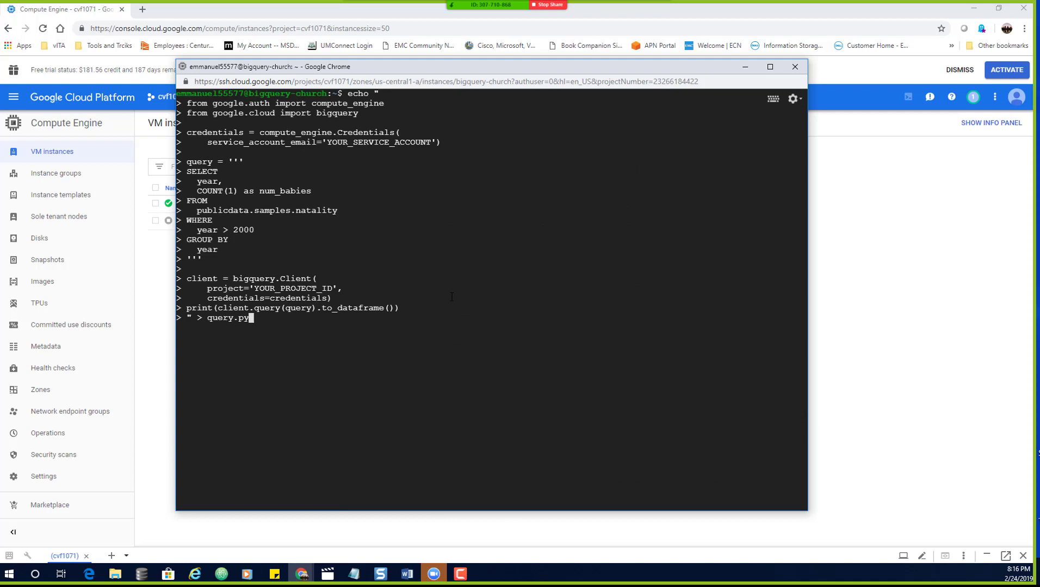
key(Return)
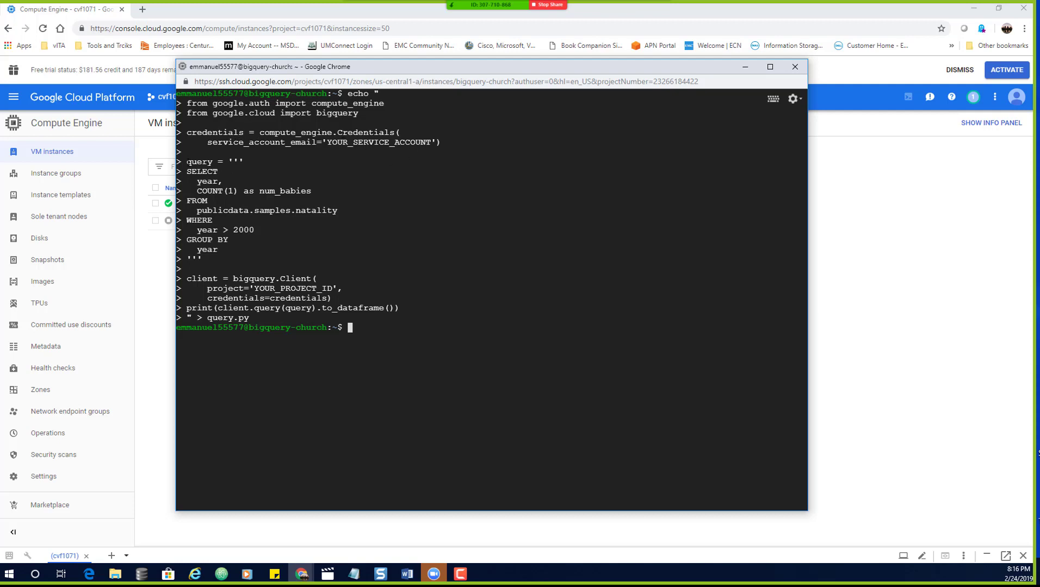
Examine the script's SELECT query, print query.py with cat and list the directory's files, then clear the terminal.
drag(186, 162, 228, 240)
double_click(207, 181)
drag(197, 210, 343, 209)
text(cat q)
key(Tab)
key(Return)
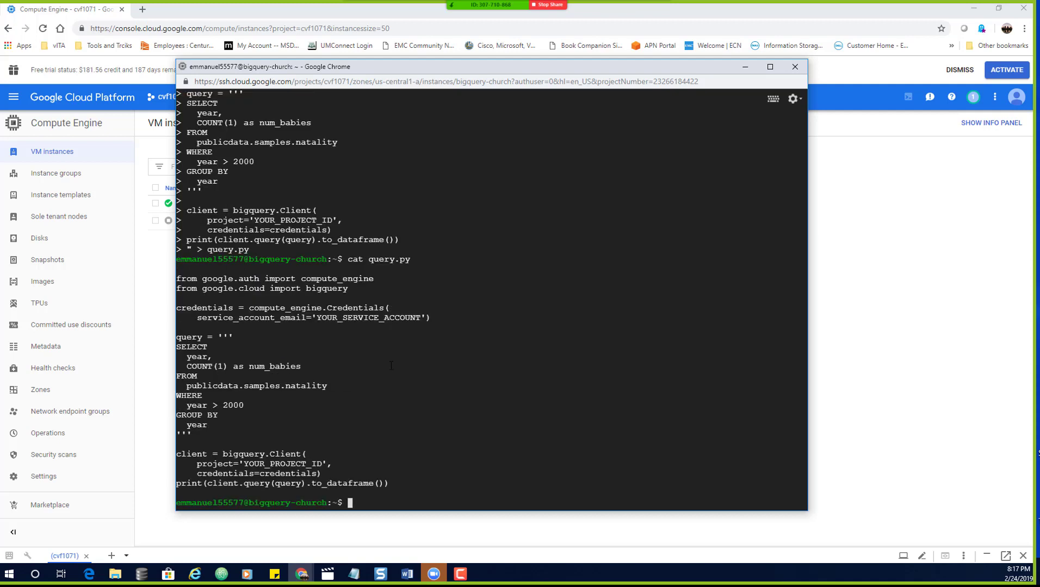
text(ls)
key(Return)
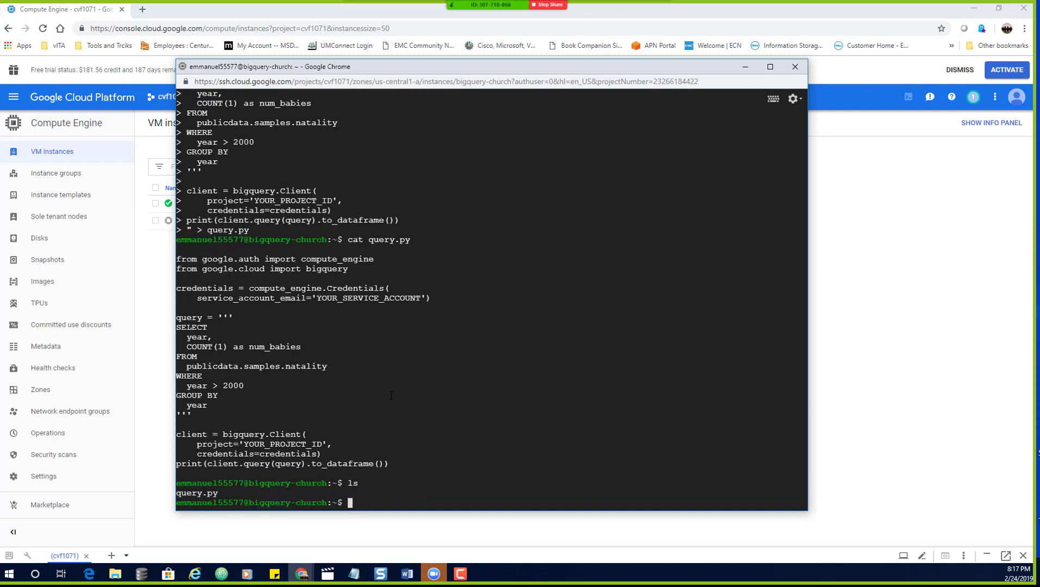
text(clear)
key(Return)
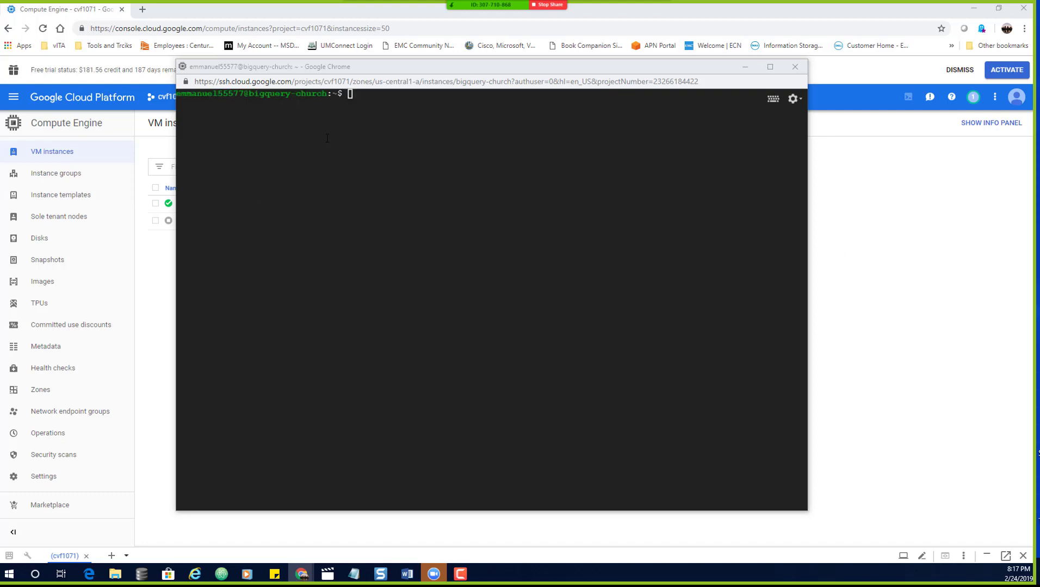
Replace YOUR_PROJECT_ID in query.py with the output of gcloud config get-value project, using sed -i -e.
click(385, 98)
text(sed -i -e "s/YOUR_PROJECT_ID/$(gcloud config get-value project)/g" query.py)
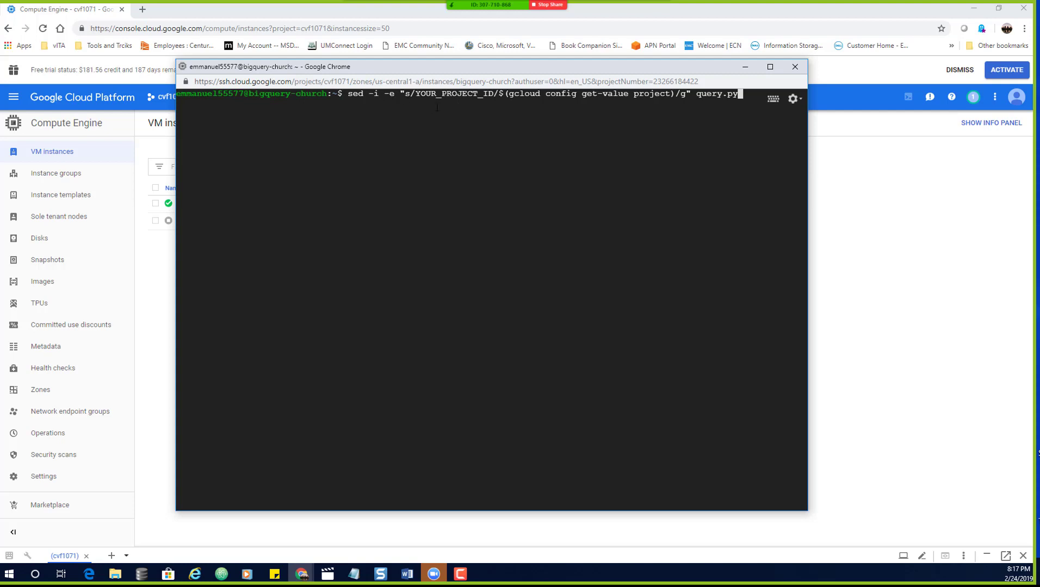
drag(423, 97, 488, 91)
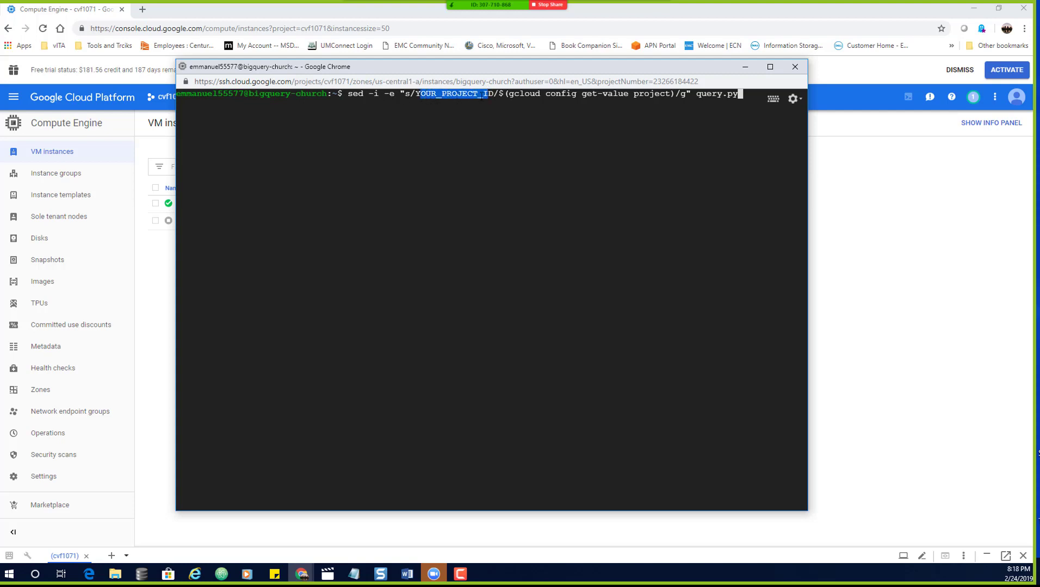
click(416, 93)
drag(416, 93, 494, 91)
drag(498, 90, 498, 90)
drag(508, 94, 674, 94)
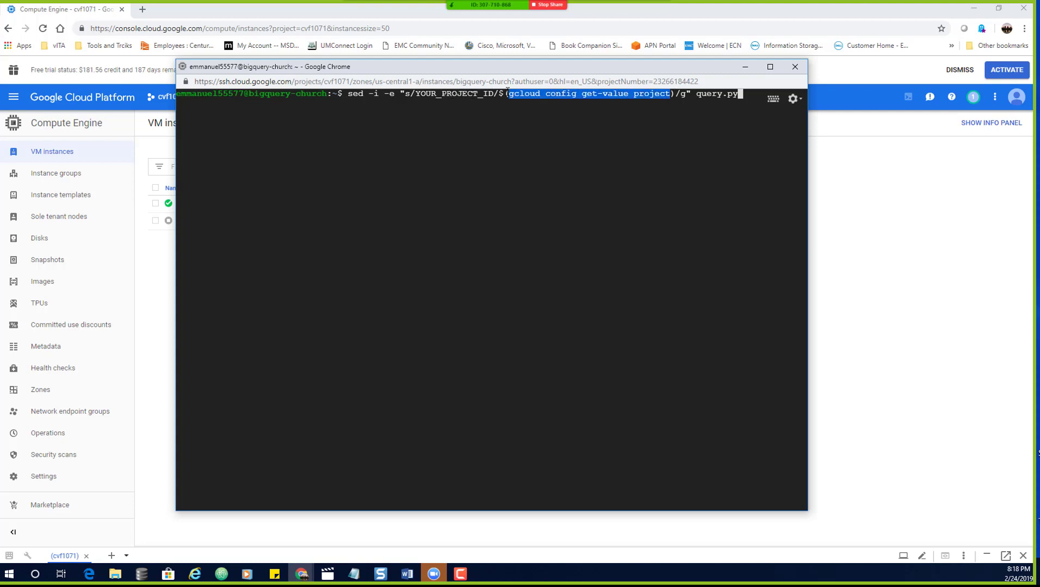
click(698, 137)
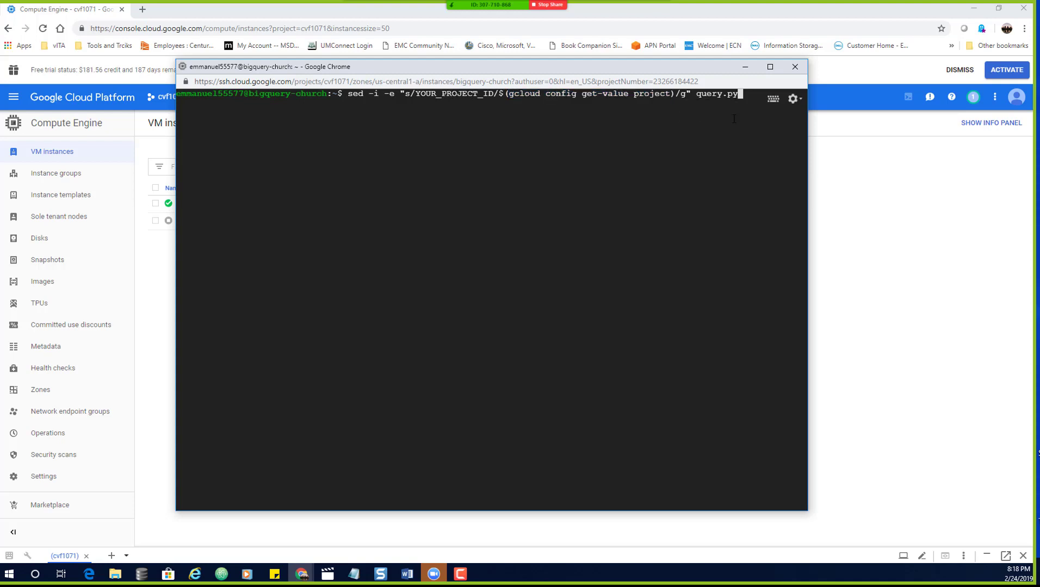
key(Return)
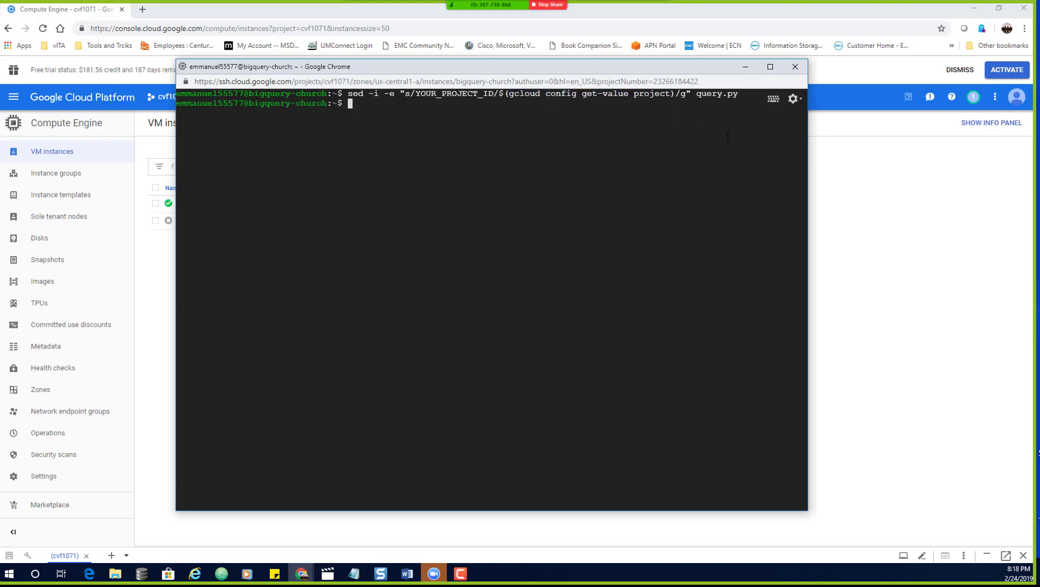
Print query.py with cat and check the project value in the bigquery.Client call.
text(cat query.py)
key(Return)
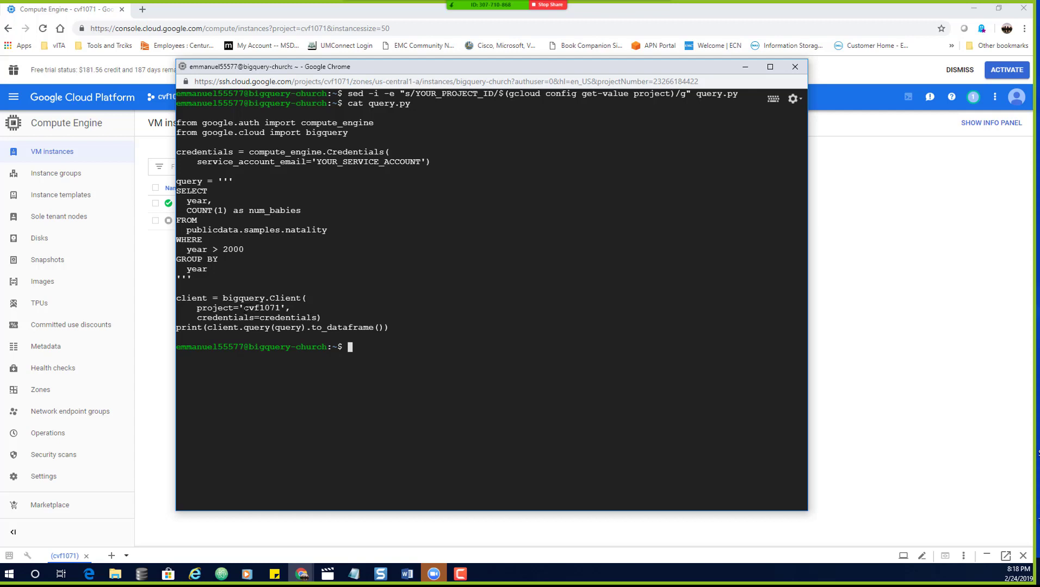
drag(245, 308, 279, 308)
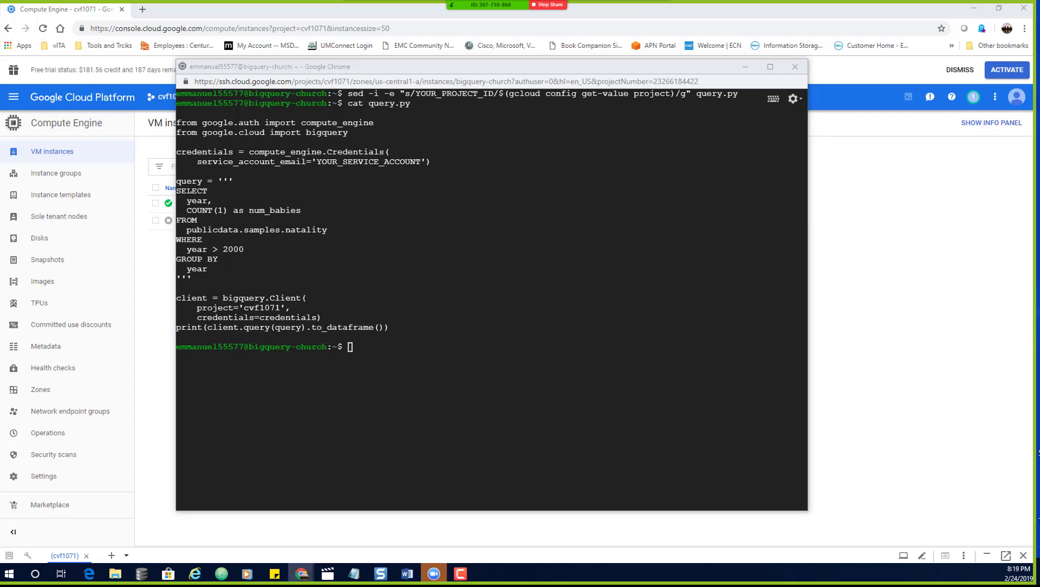
Replace YOUR_SERVICE_ACCOUNT in query.py with the current project's bigquery-qwiklab service account address, using sed.
click(362, 351)
key(ctrl+v)
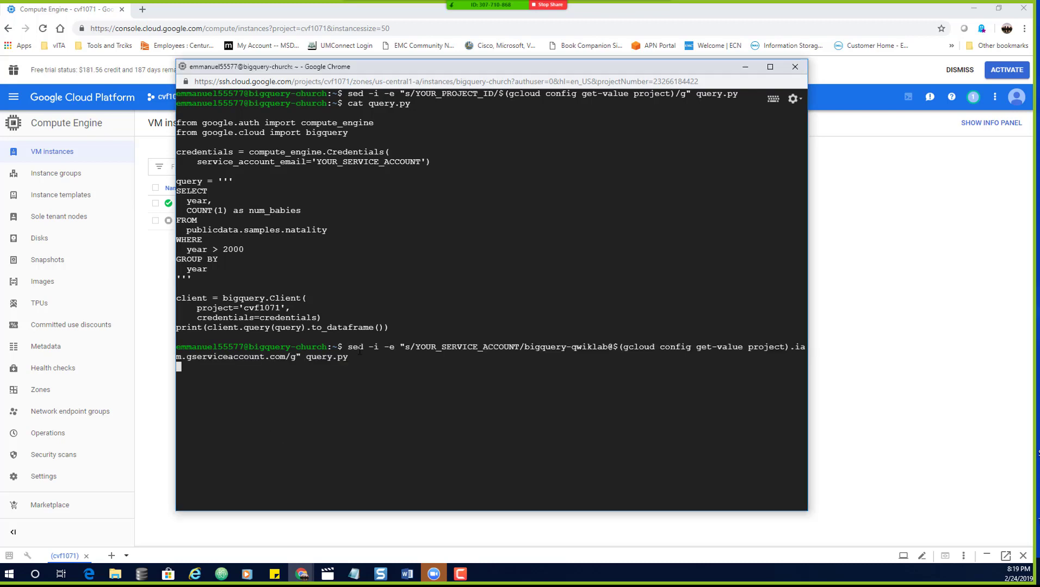
key(Return)
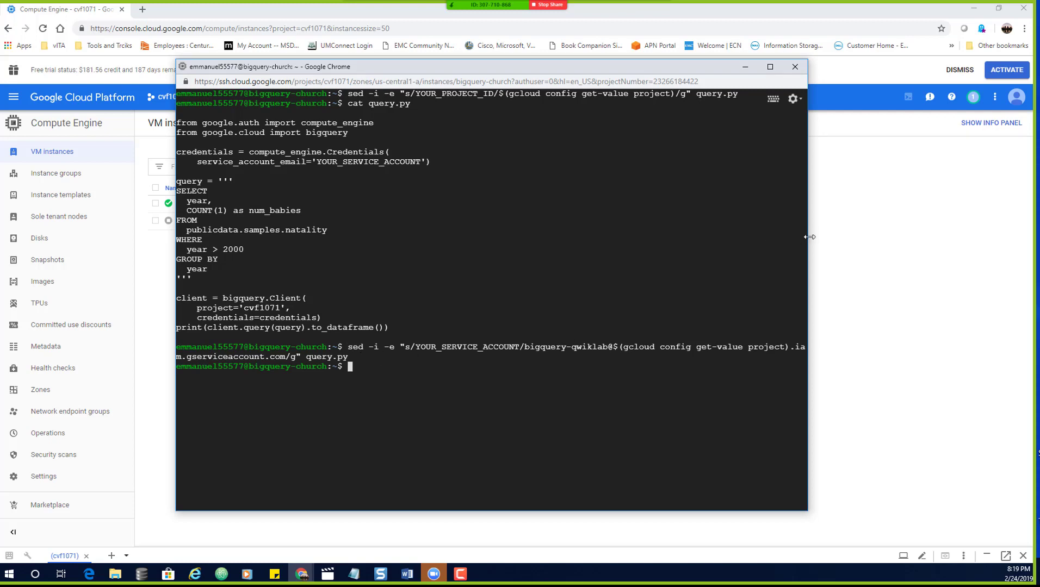
Widen the terminal window, print query.py and compare its service account email with the account name used in the sed command.
drag(807, 238, 844, 239)
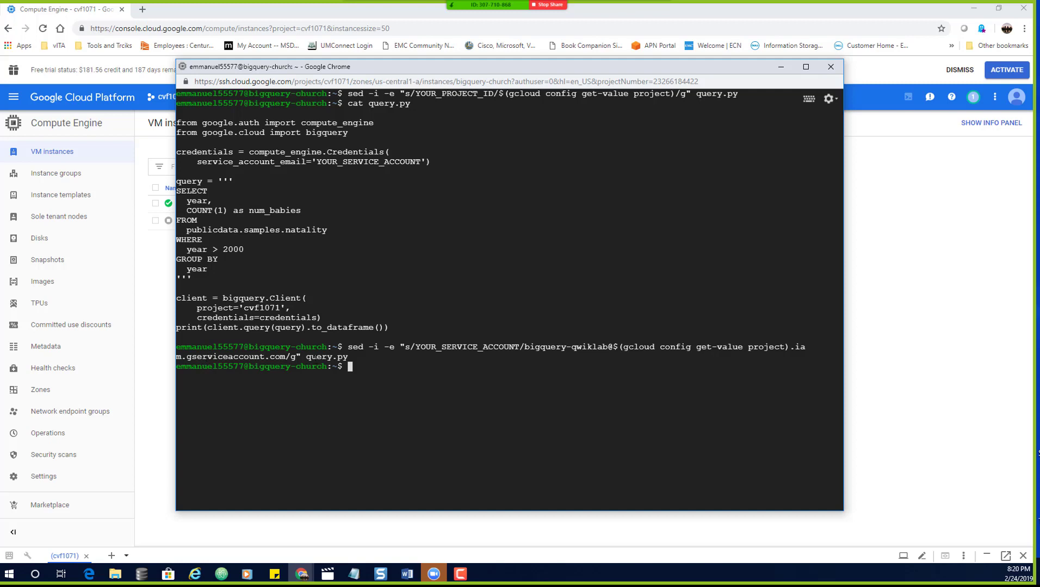
text(cat query.py)
key(Return)
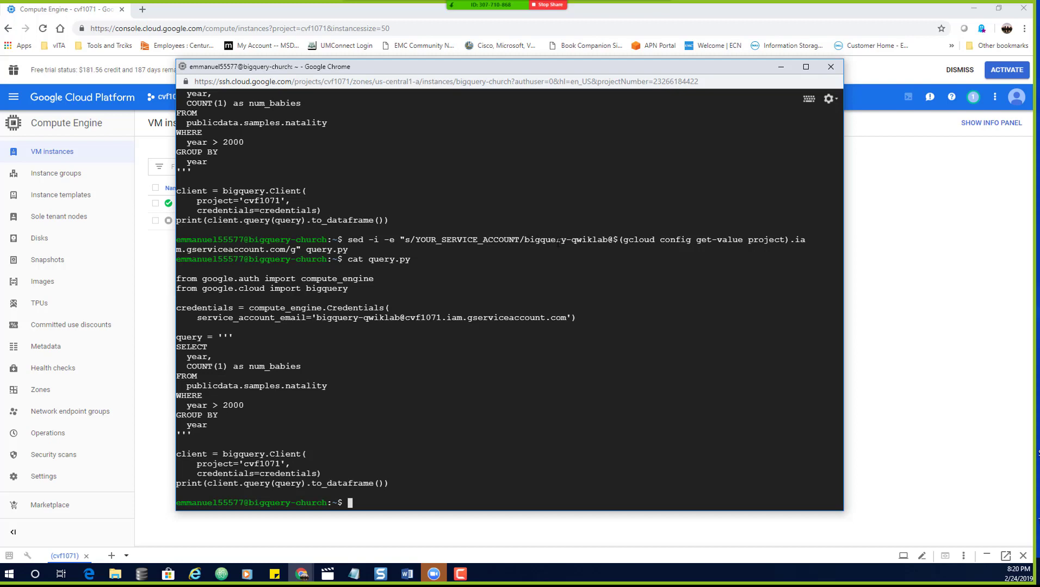
drag(573, 239, 604, 240)
drag(605, 240, 605, 240)
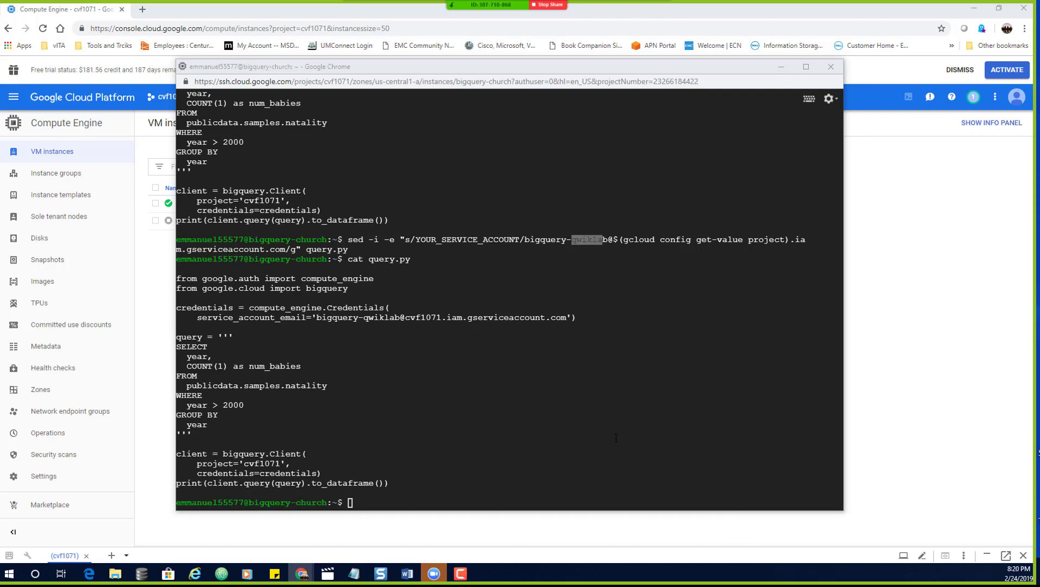
click(576, 414)
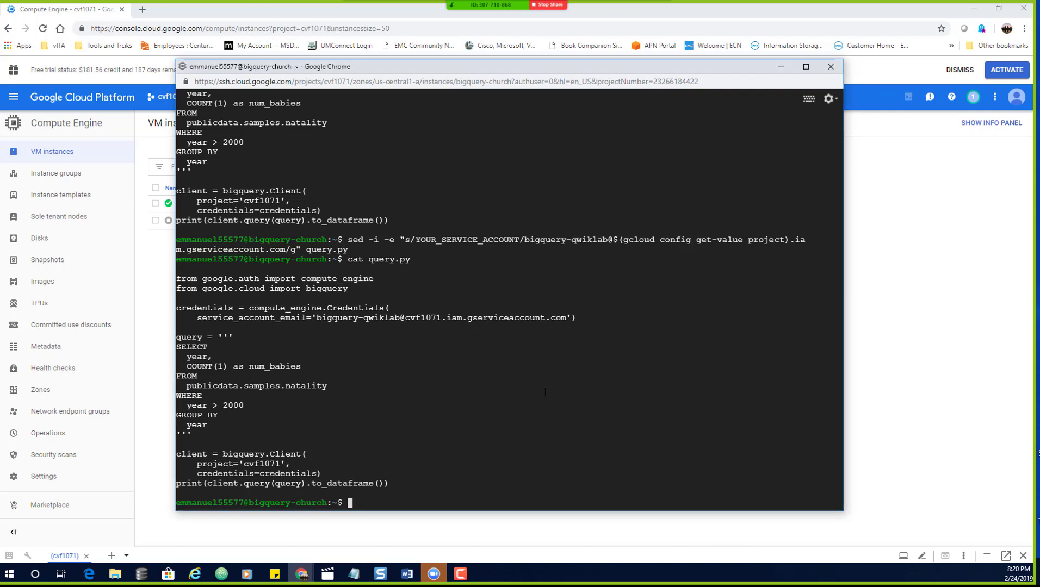
Edit query.py in nano to restore the service_account_email value to YOUR_SERVICE_ACCOUNT, and save the file under the same name.
text(nano query.py)
key(Return)
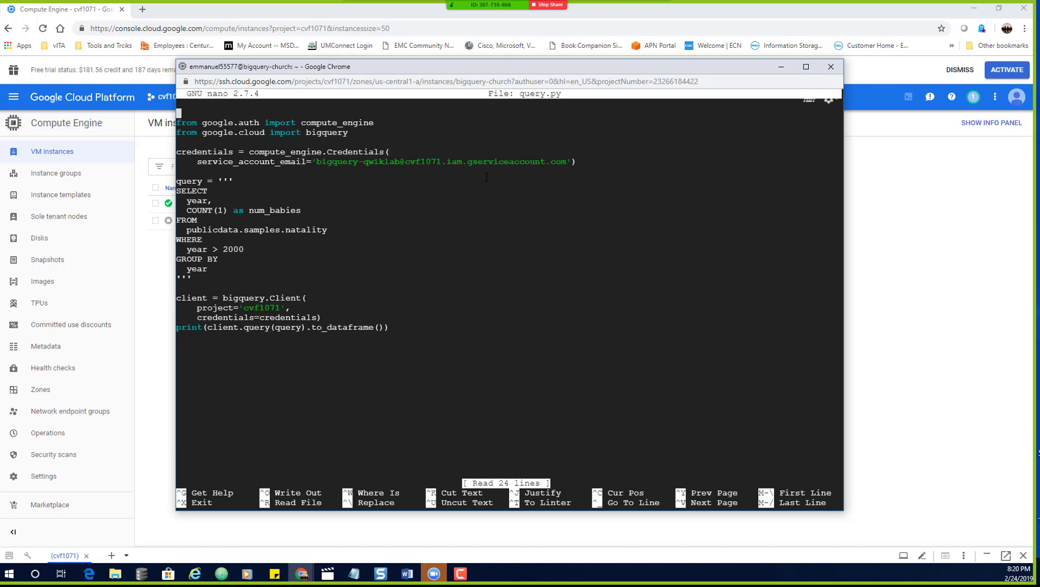
key(Down)
key(Down)
key(Down)
key(Down)
key(Down)
key(Right)
key(Right)
key(Right)
key(Right)
key(Right)
key(Right)
key(Right)
key(Right)
key(Right)
key(Right)
key(Right)
key(Right)
key(Right)
key(Right)
key(Right)
key(Right)
key(Right)
key(Right)
key(Right)
key(Right)
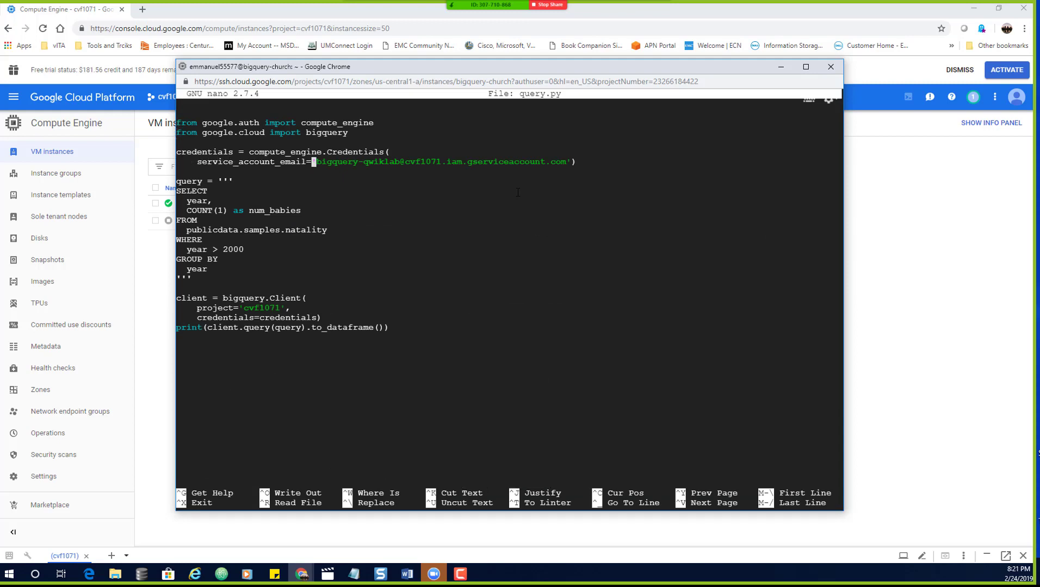
key(Right)
key(Delete)
key(Delete)
key(Delete)
key(Delete)
key(Delete)
key(Delete)
key(Delete)
key(Delete)
key(Delete)
key(Delete)
key(Delete)
key(Delete)
key(Delete)
key(Delete)
key(Delete)
key(Delete)
key(Delete)
key(Delete)
key(Delete)
key(Delete)
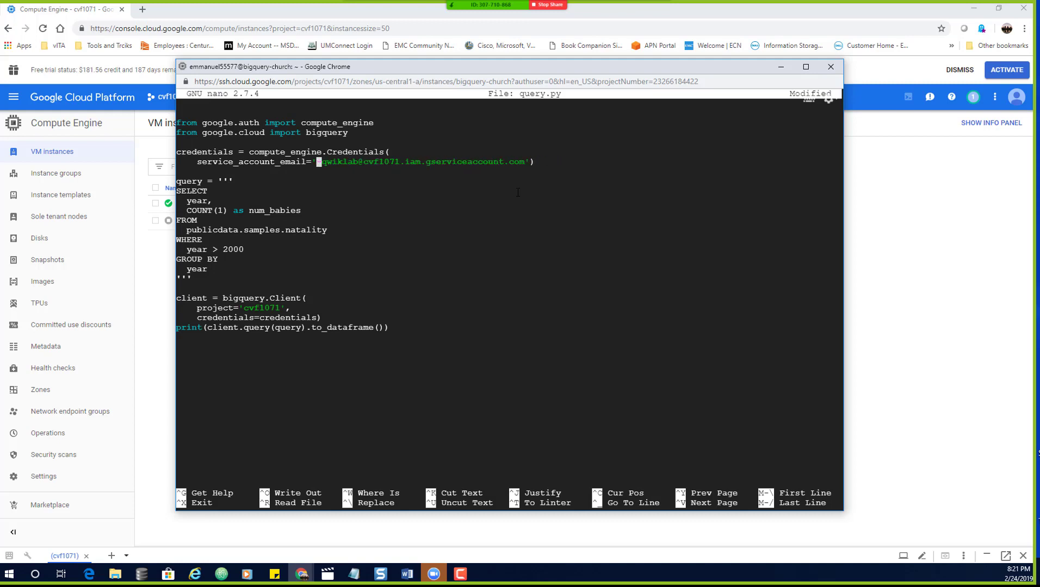
key(Delete)
key(Delete)
key(Delete)
key(Delete)
key(Delete)
key(Delete)
key(Delete)
key(Delete)
key(Delete)
key(Delete)
key(Delete)
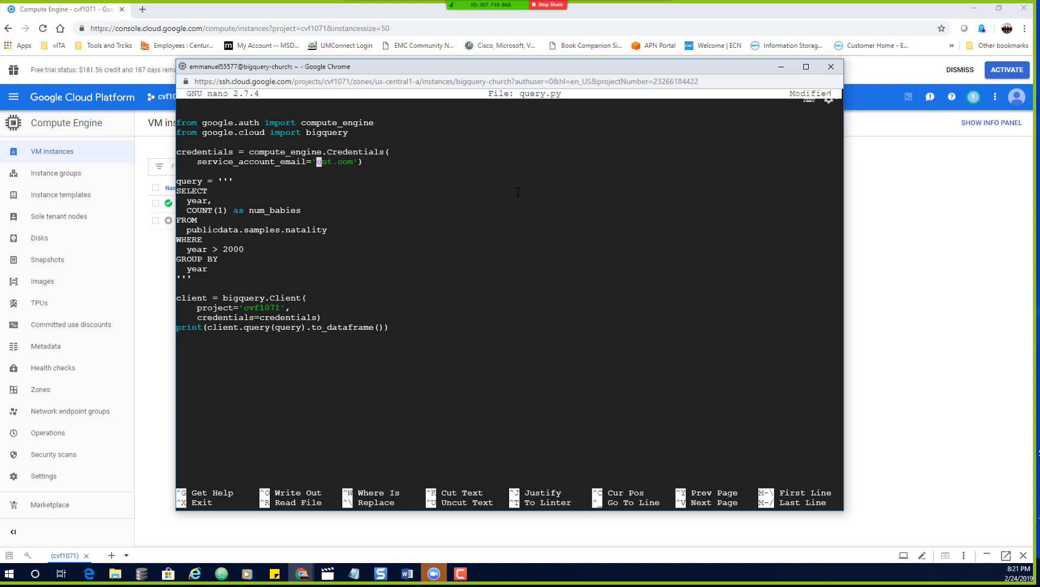
key(Delete)
key(Delete)
text(YOUR_SERVICE_ACCOUNT)
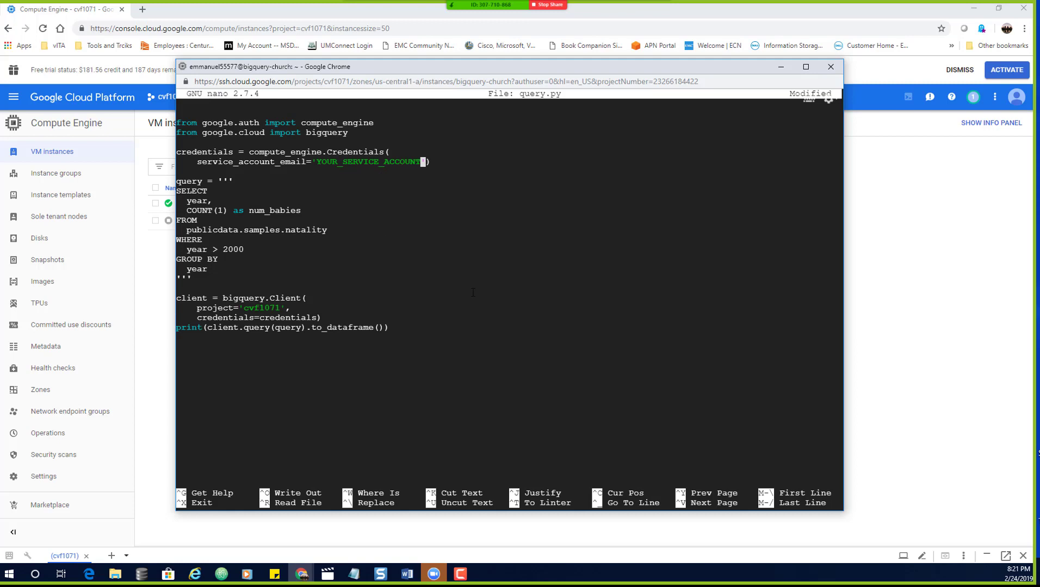
key(ctrl+o)
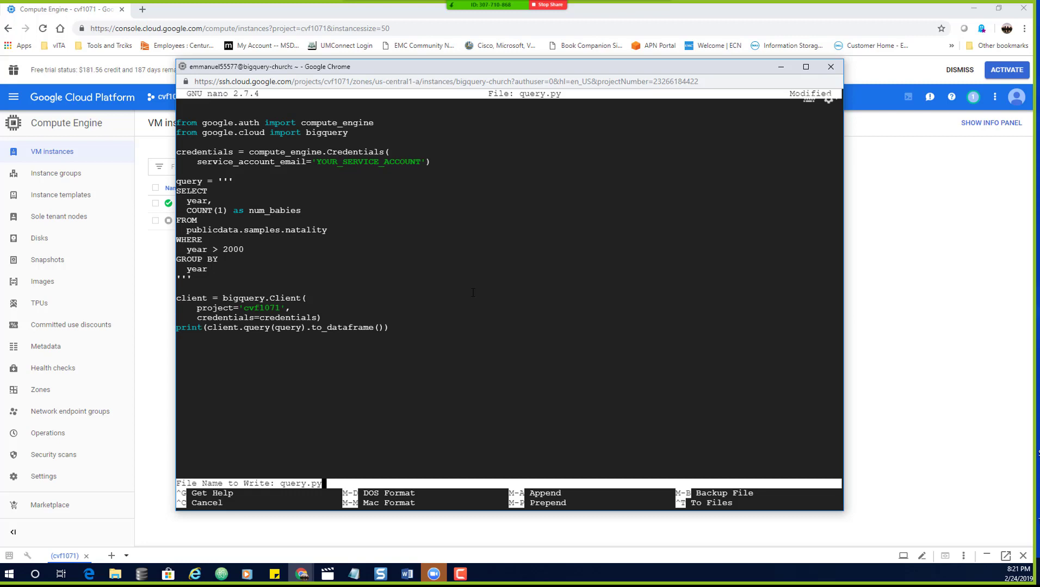
key(Return)
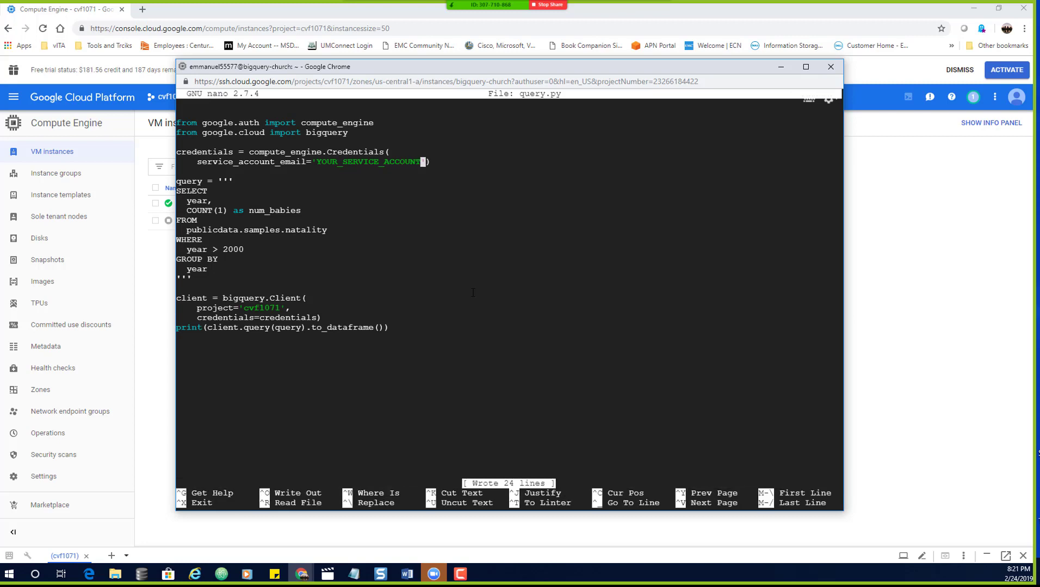
Exit nano and clear the SSH terminal of bigquery-church.
key(ctrl+x)
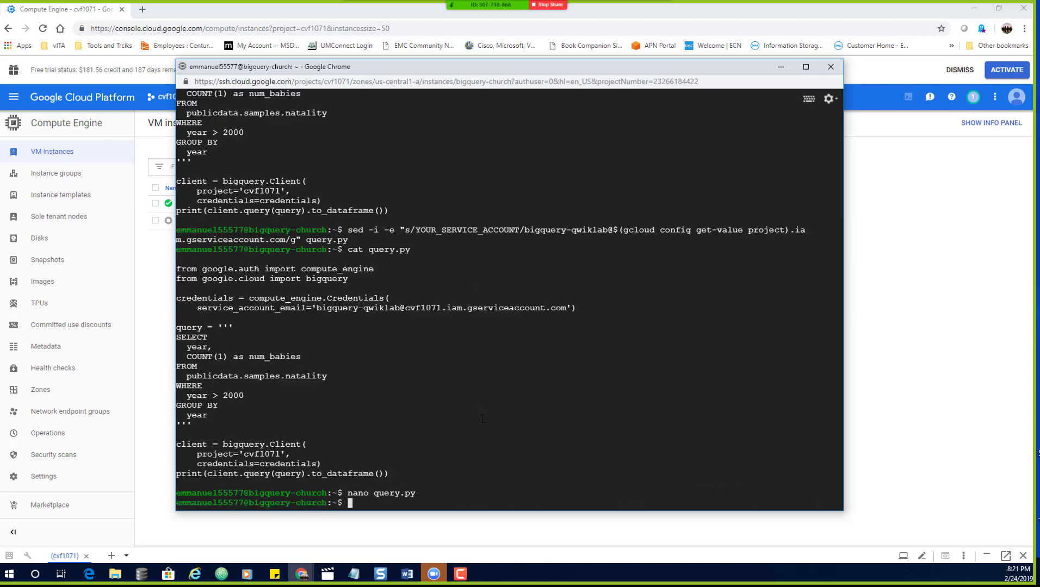
key(Up)
key(BackSpace)
key(BackSpace)
key(BackSpace)
key(BackSpace)
key(BackSpace)
key(BackSpace)
key(BackSpace)
key(BackSpace)
key(BackSpace)
key(BackSpace)
key(BackSpace)
key(BackSpace)
key(BackSpace)
text(clear)
key(Return)
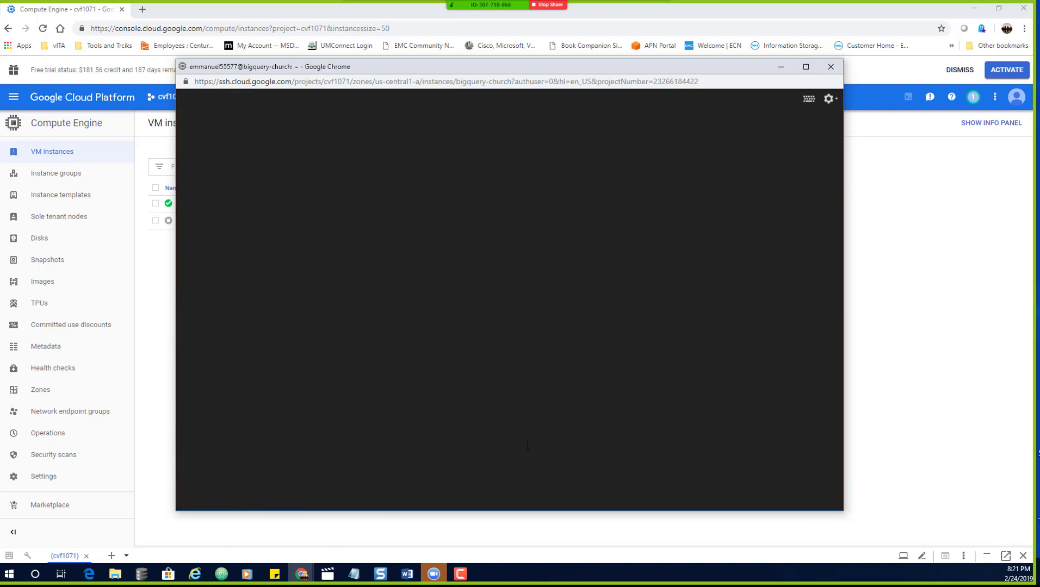
key(Return)
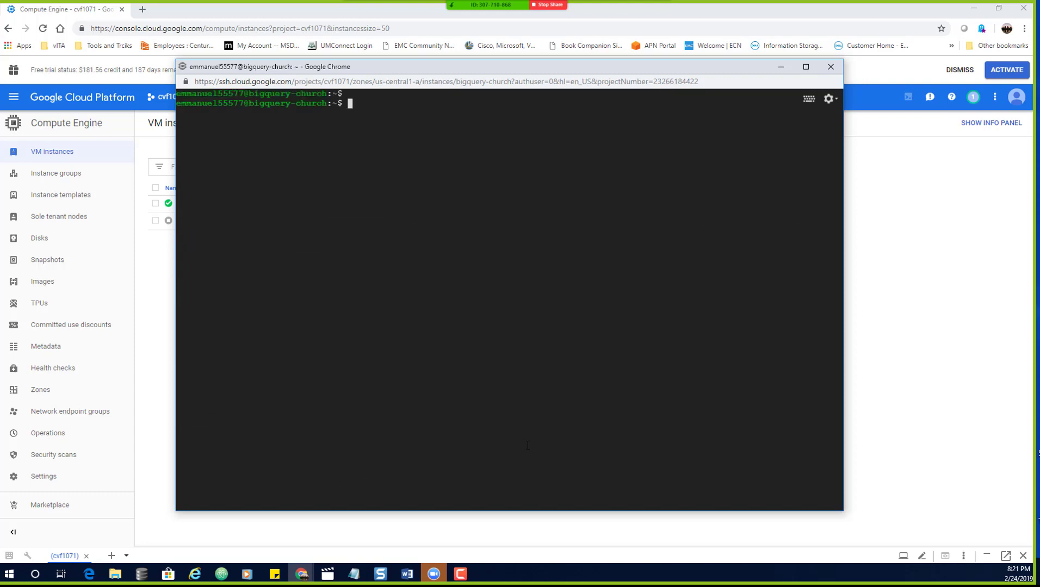
Recall the earlier sed command for query.py and change its replacement account name to bigquery-faith, checking the placeholder and target file.
key(Up)
key(Up)
key(Up)
key(Up)
key(Up)
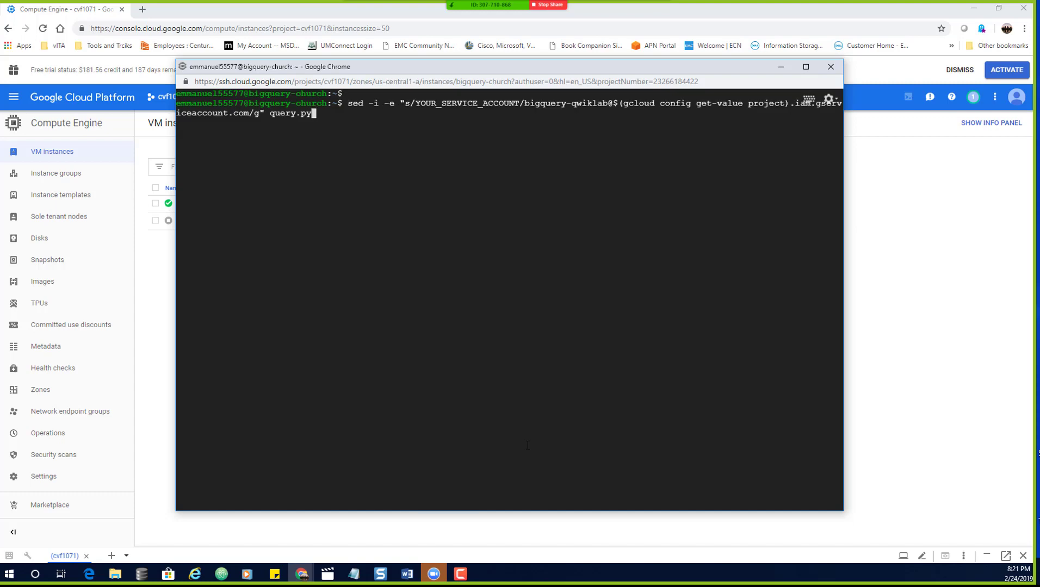
key(ctrl+Left)
key(ctrl+Left)
key(ctrl+Left)
key(ctrl+Left)
key(ctrl+Left)
key(ctrl+Left)
key(ctrl+Left)
key(ctrl+Left)
key(ctrl+Left)
key(ctrl+Left)
key(Left)
key(Left)
key(Left)
key(BackSpace)
key(BackSpace)
key(BackSpace)
key(BackSpace)
key(BackSpace)
key(BackSpace)
key(BackSpace)
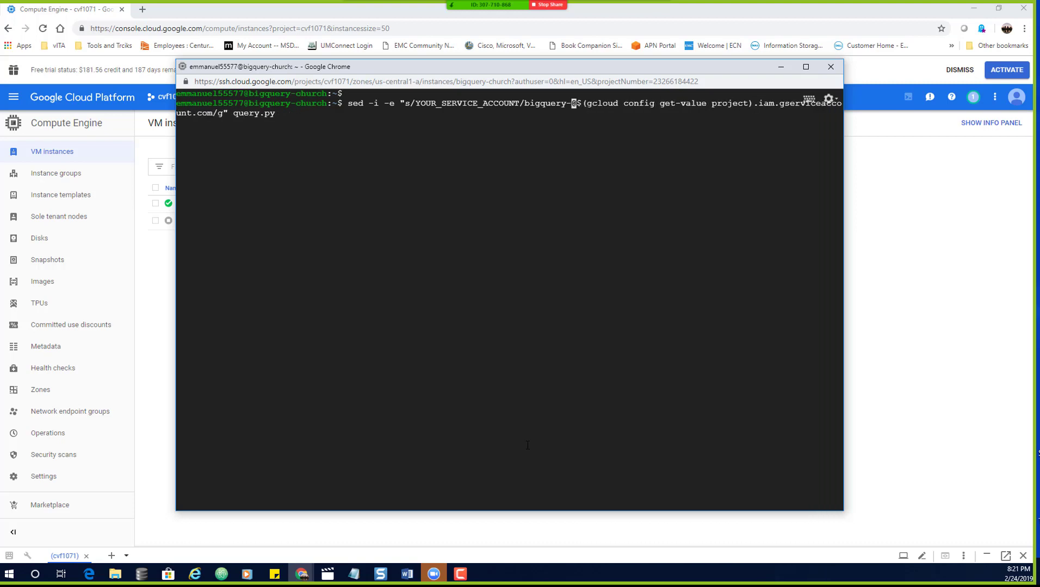
text(faith)
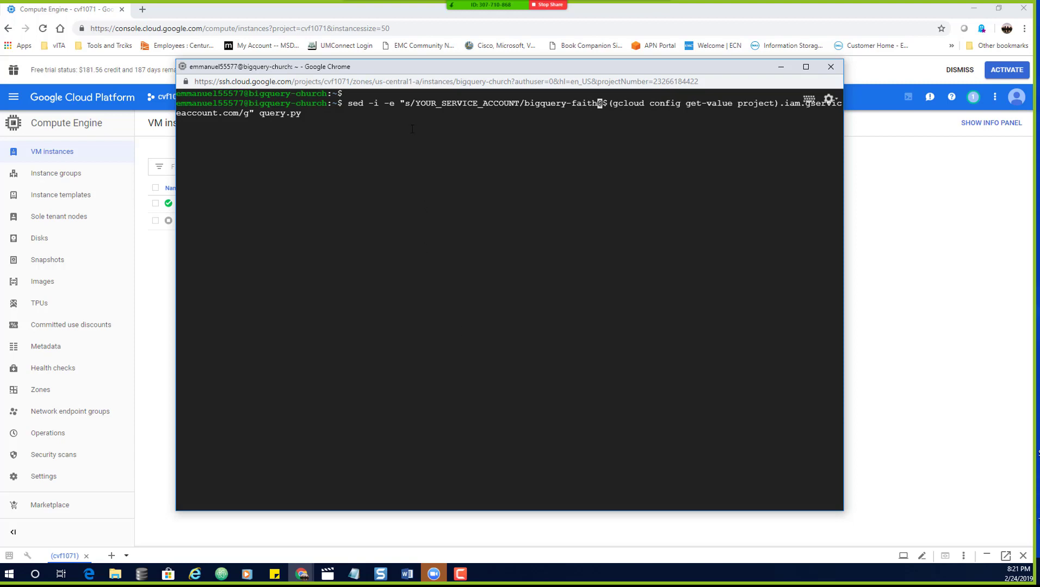
drag(303, 118, 261, 114)
drag(417, 103, 515, 104)
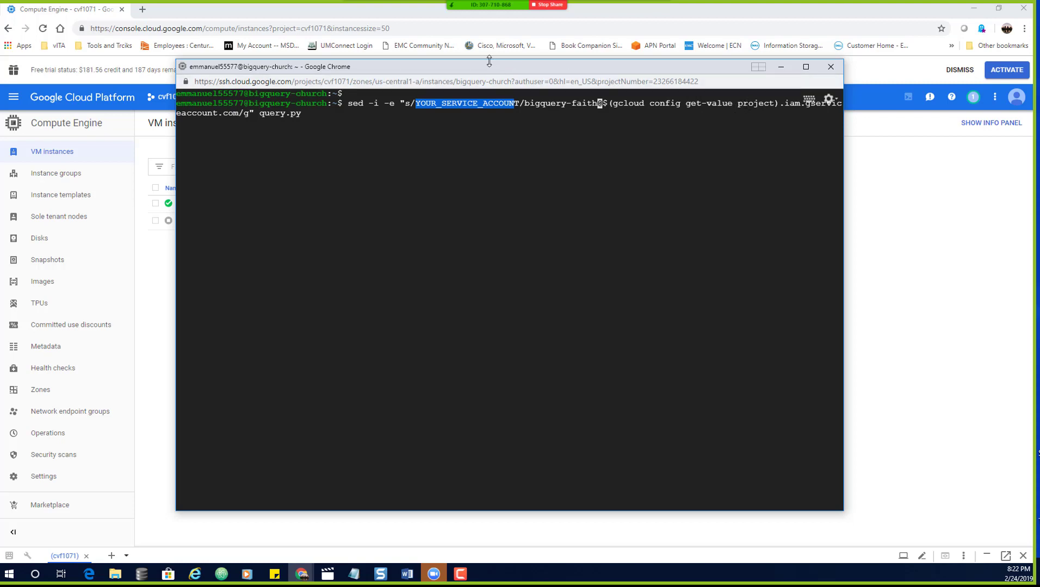
Set the SSH window aside, restore and enlarge the Cloud Shell terminal, and clear its output.
drag(488, 66, 419, 76)
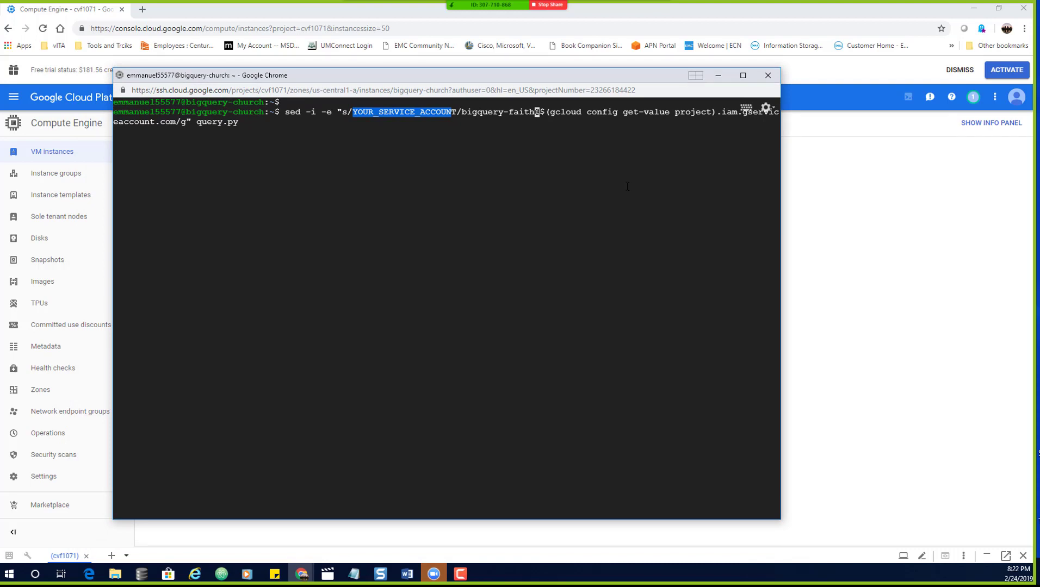
click(718, 75)
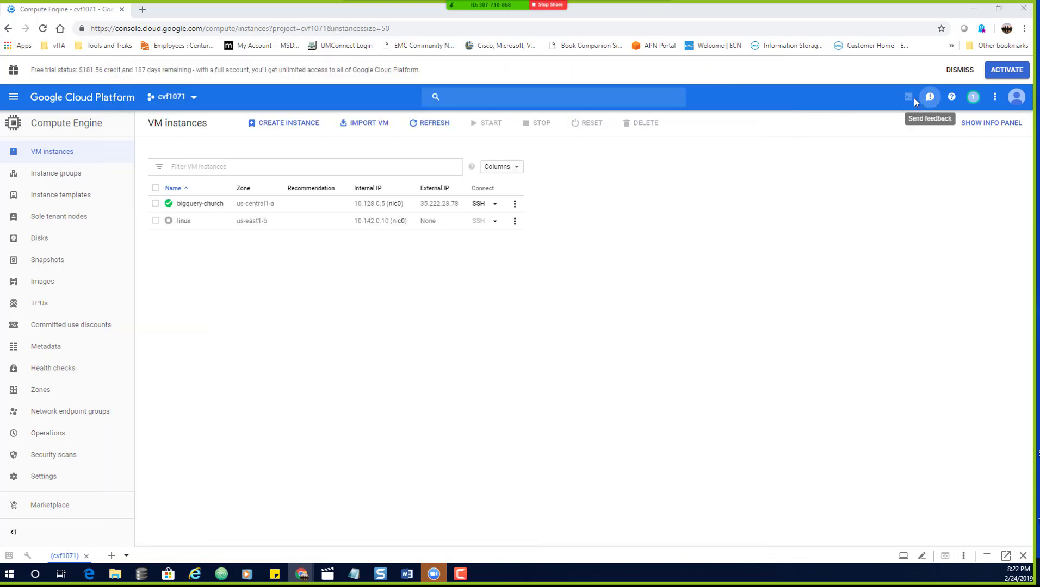
click(987, 556)
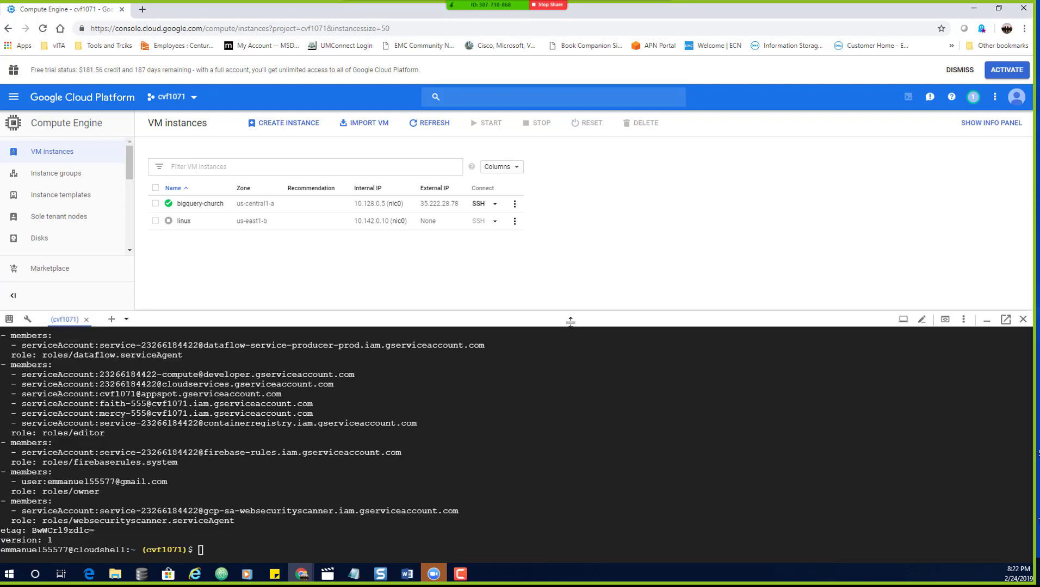
drag(565, 320, 561, 198)
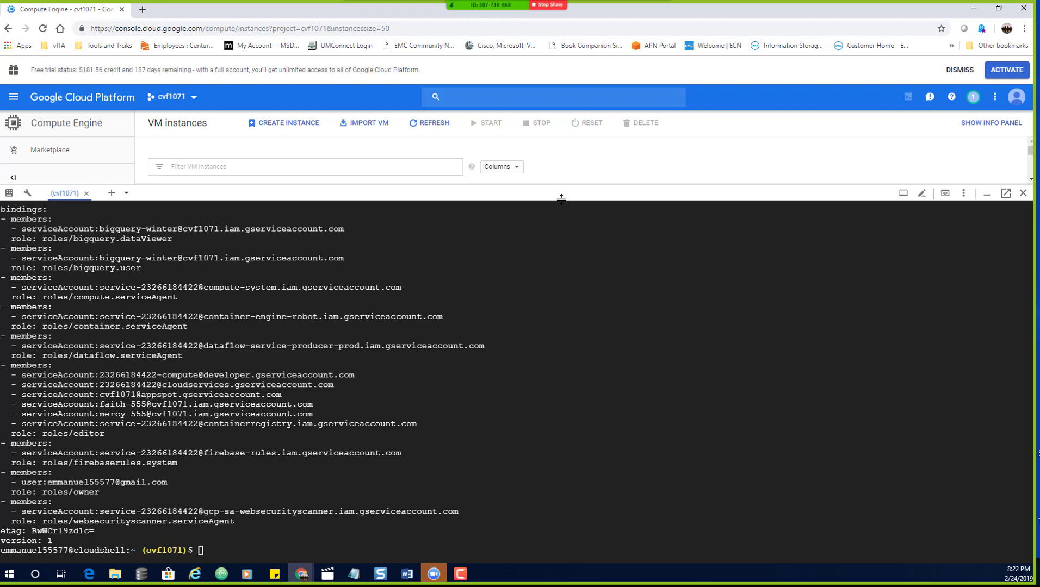
click(490, 449)
text(clear)
key(Return)
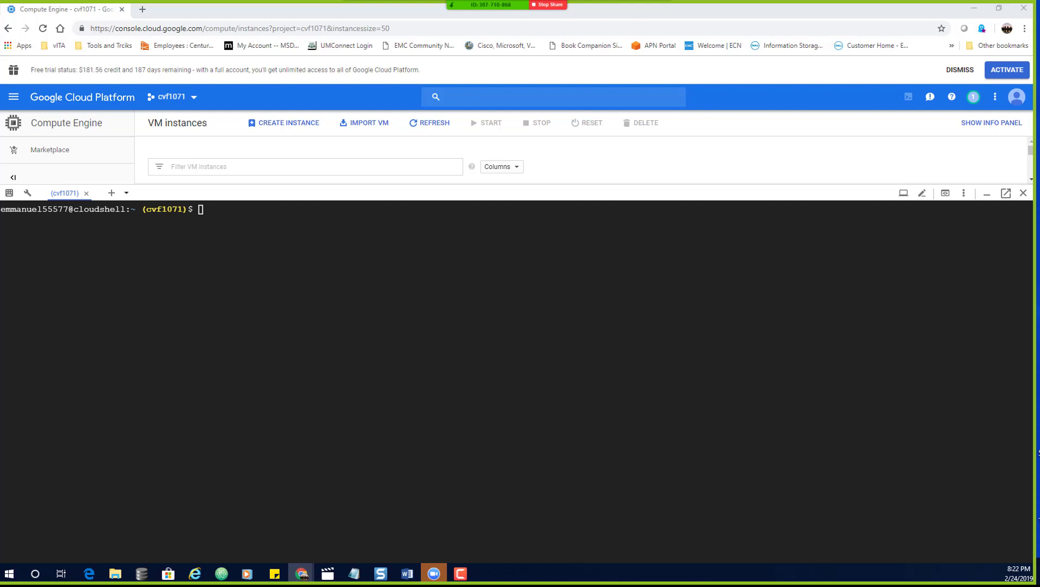
Show the active project in Cloud Shell with gcloud config list project.
click(305, 250)
text(gcloud config list project)
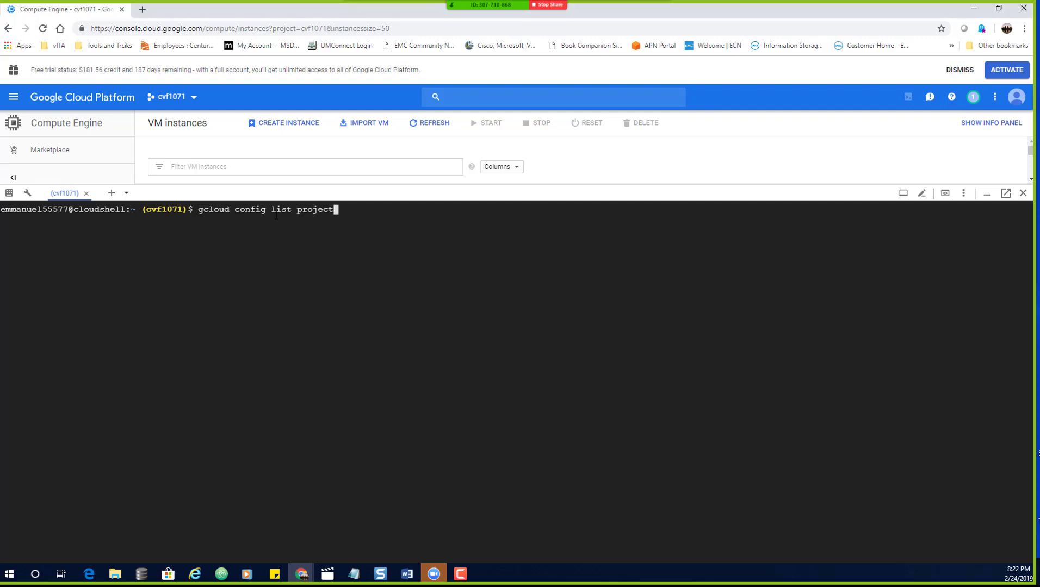
key(Return)
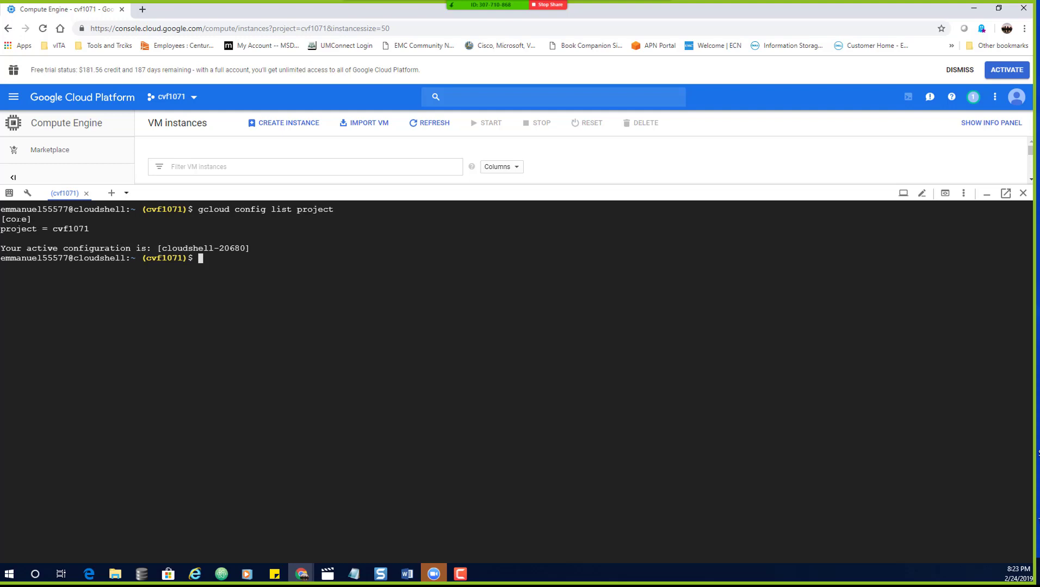
drag(17, 227, 105, 250)
Test the sed command's embedded expression by running gcloud config get-value project in Cloud Shell, and check the returned project ID.
key(alt+Tab)
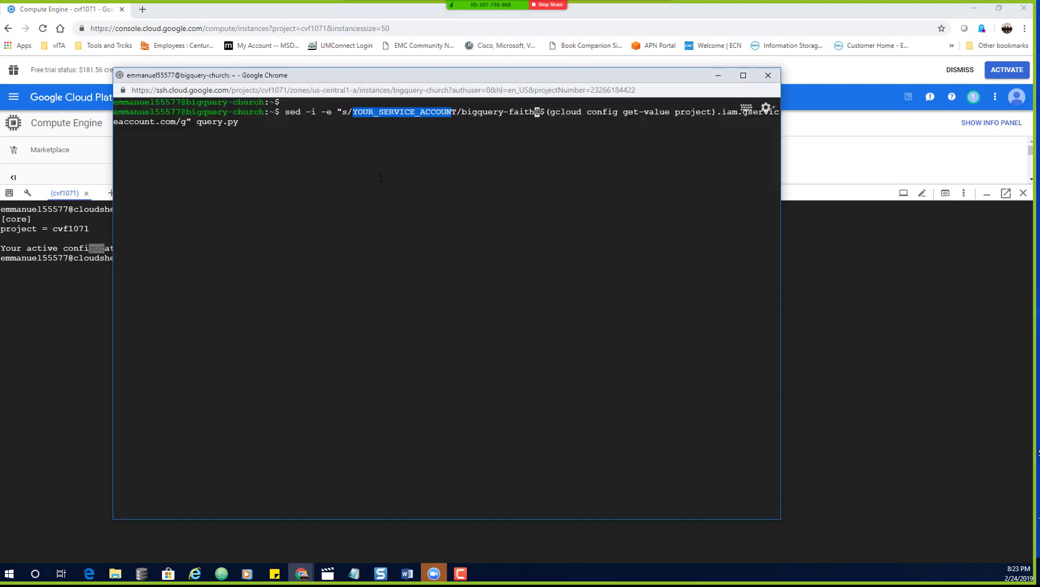
drag(549, 112, 711, 113)
click(300, 267)
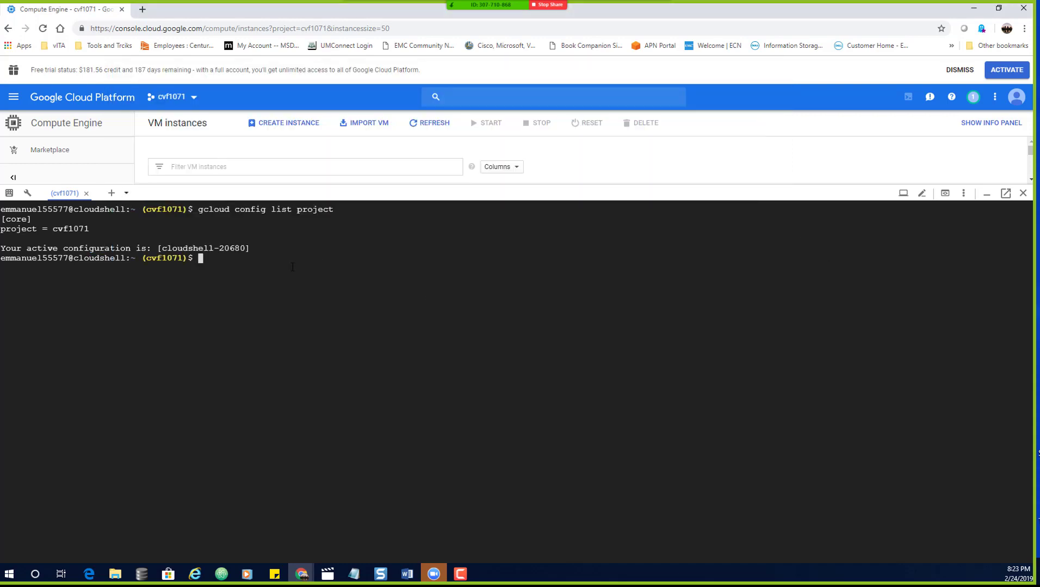
text(gcloud config get-value project)
key(Return)
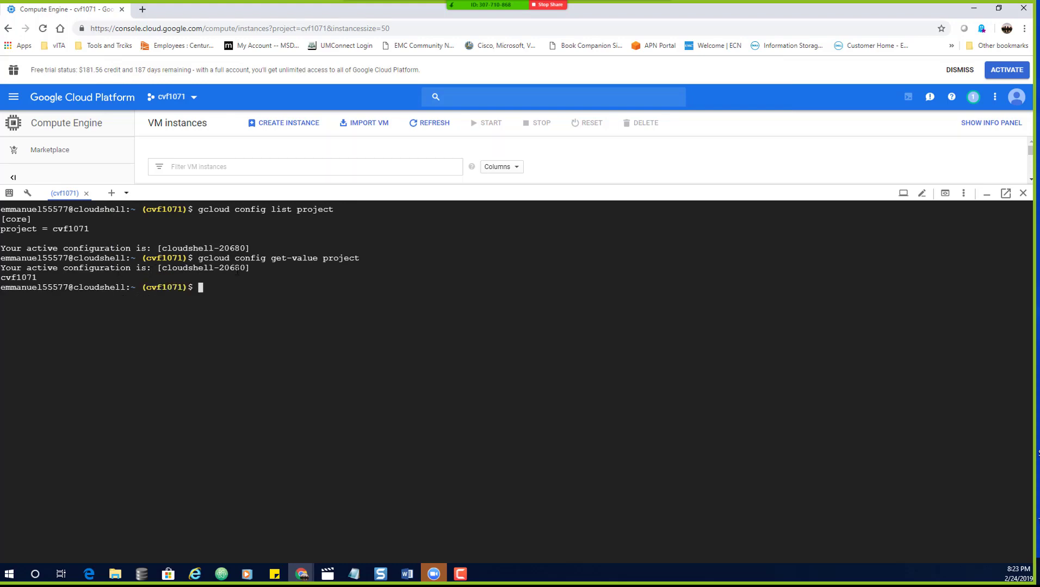
drag(39, 278, 1, 282)
Return to the bigquery-church SSH session and run the sed command that replaces YOUR_SERVICE_ACCOUNT with the project's bigquery-faith address in query.py.
mouse_move(308, 575)
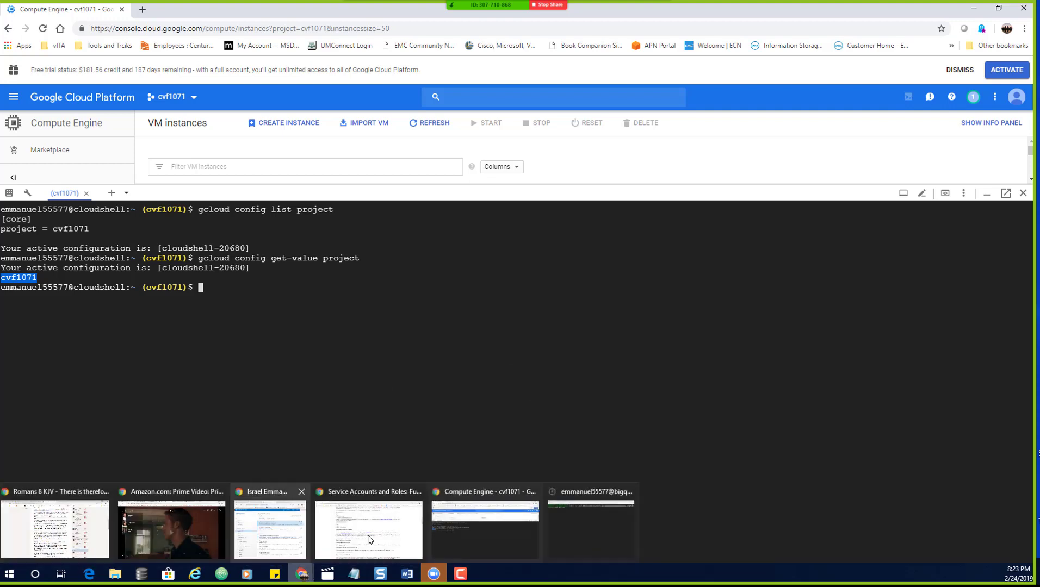
click(963, 528)
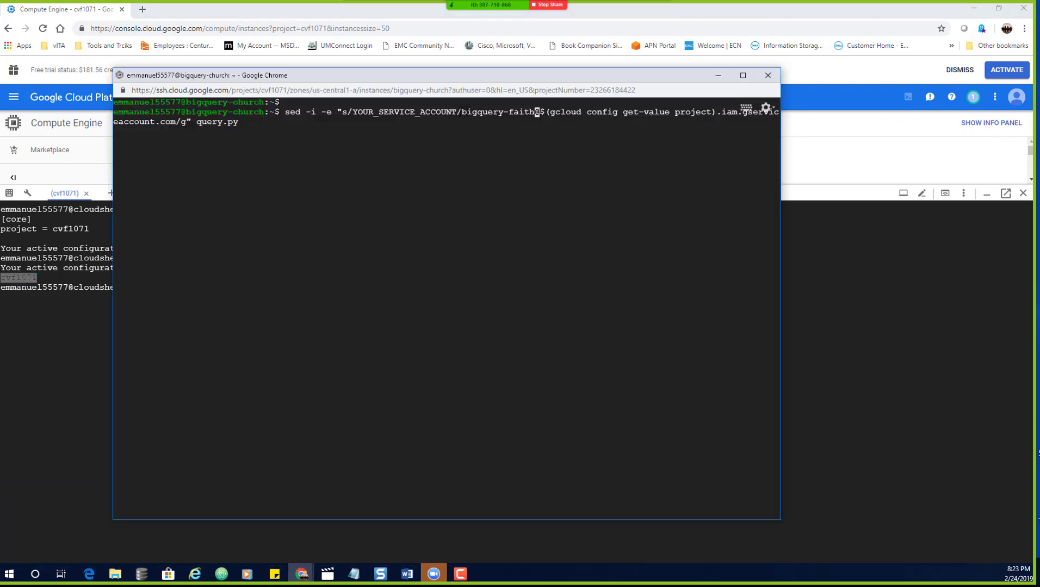
drag(462, 113, 538, 113)
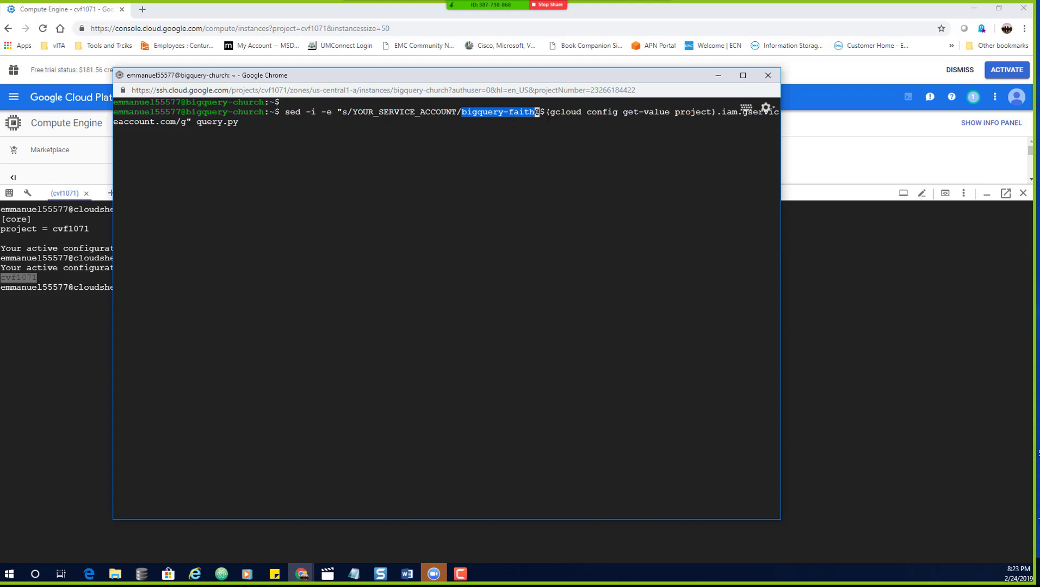
click(466, 145)
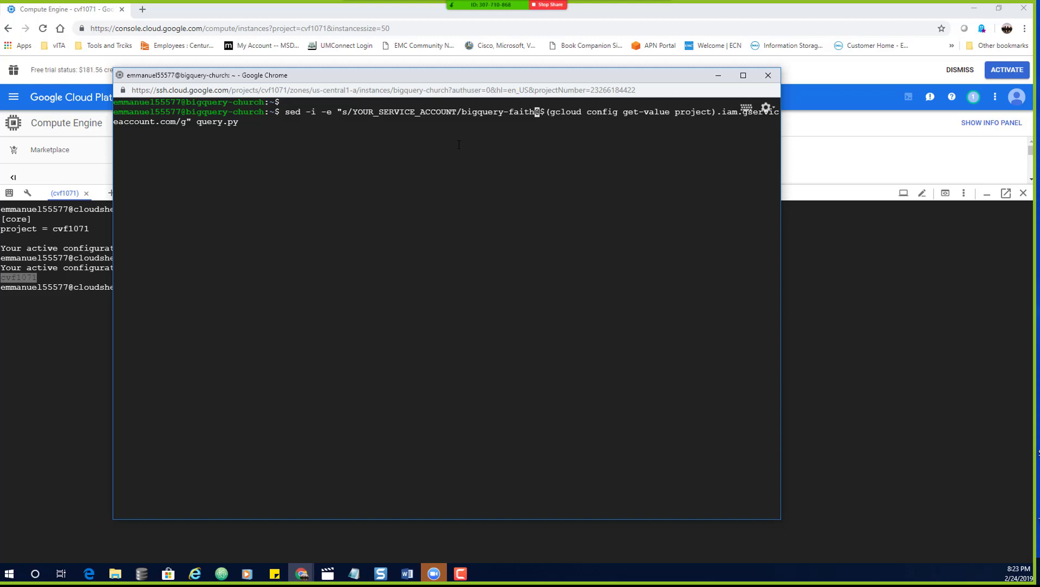
key(Return)
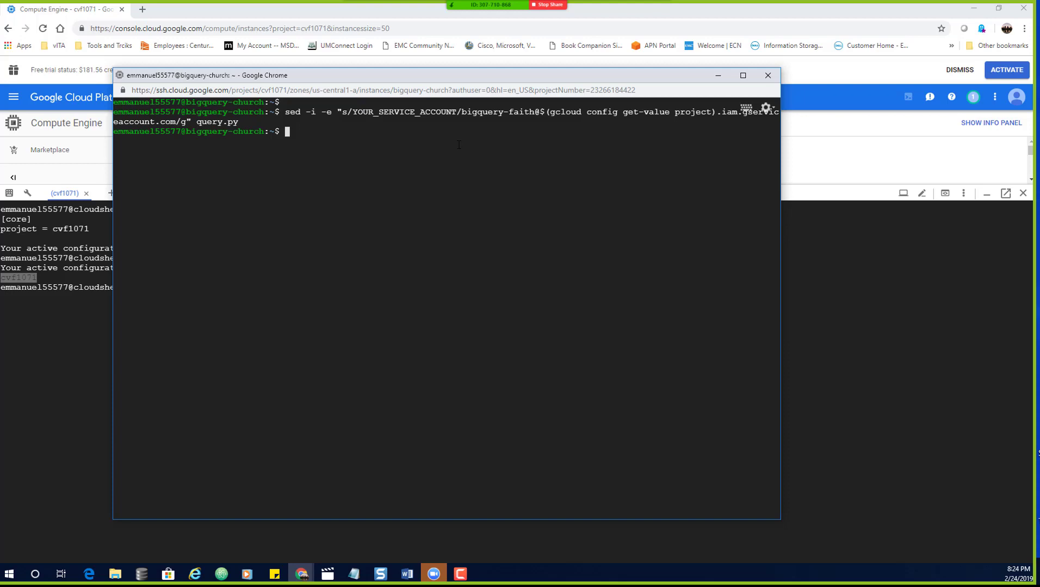
Print query.py with cat and check the domain part of the service_account_email value.
text(cat query.py)
key(Return)
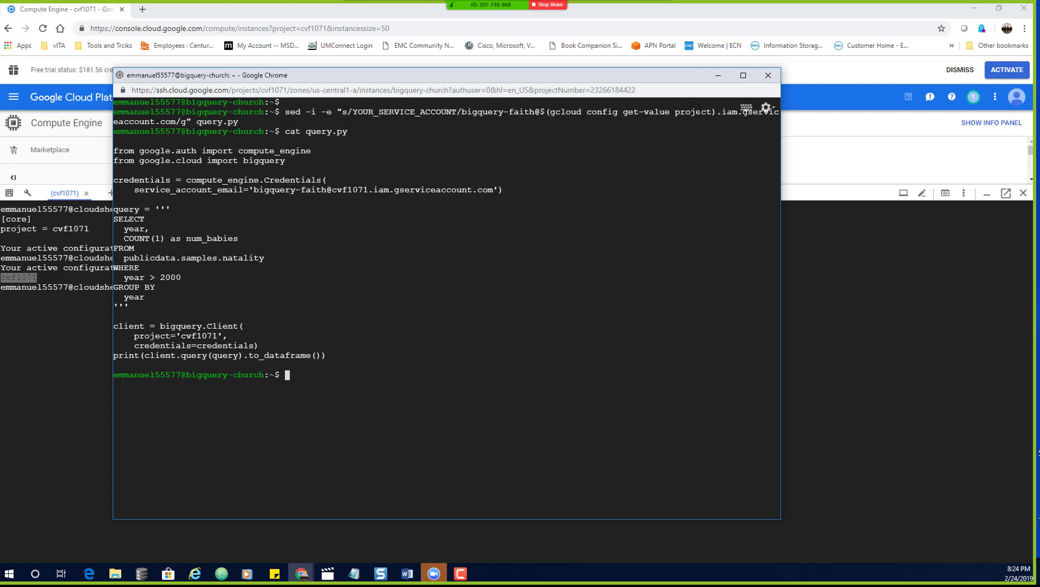
drag(332, 189, 493, 190)
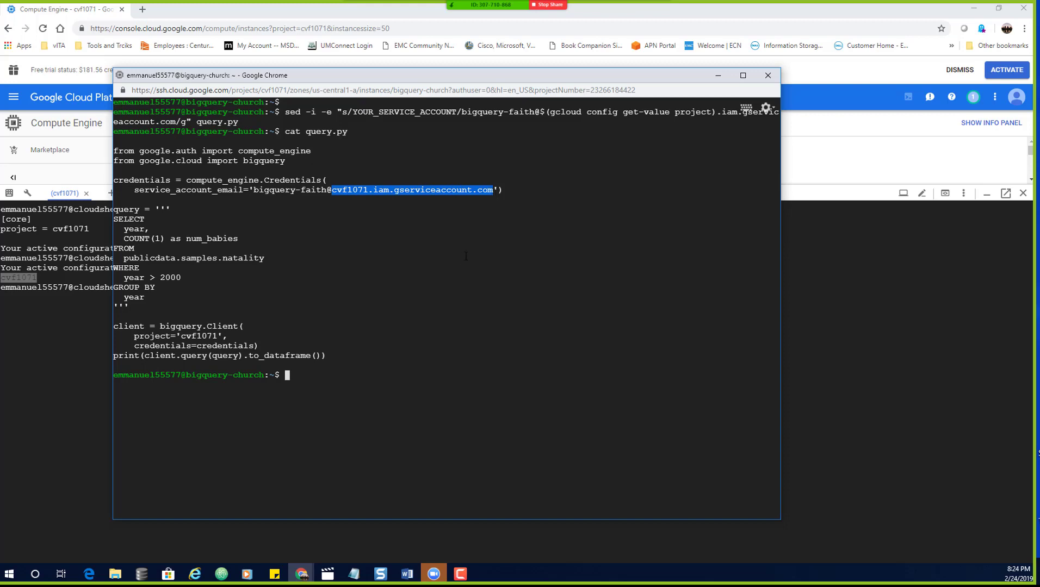
Run query.py with python in the bigquery-church SSH session.
click(330, 375)
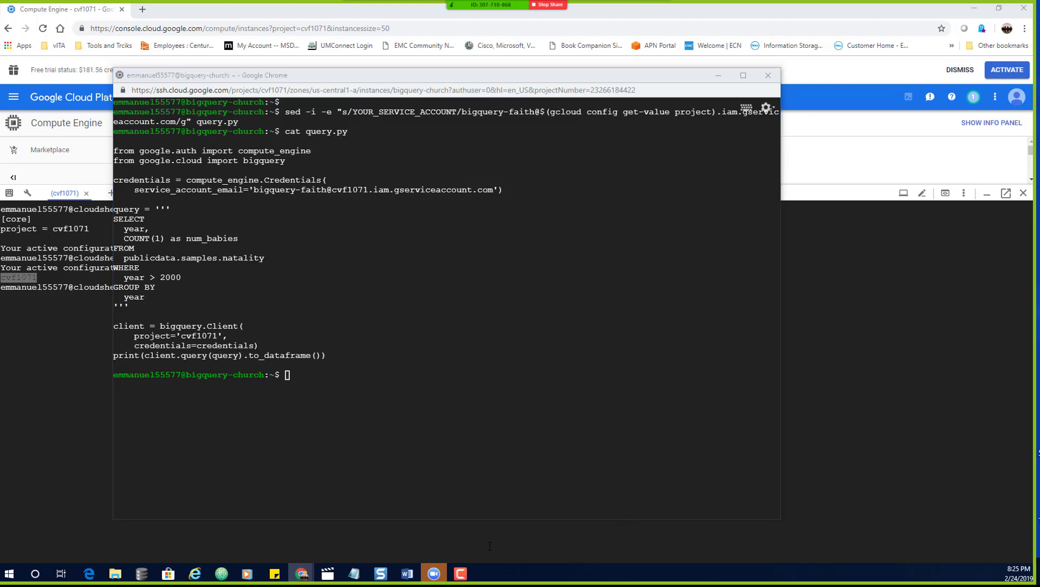
click(335, 387)
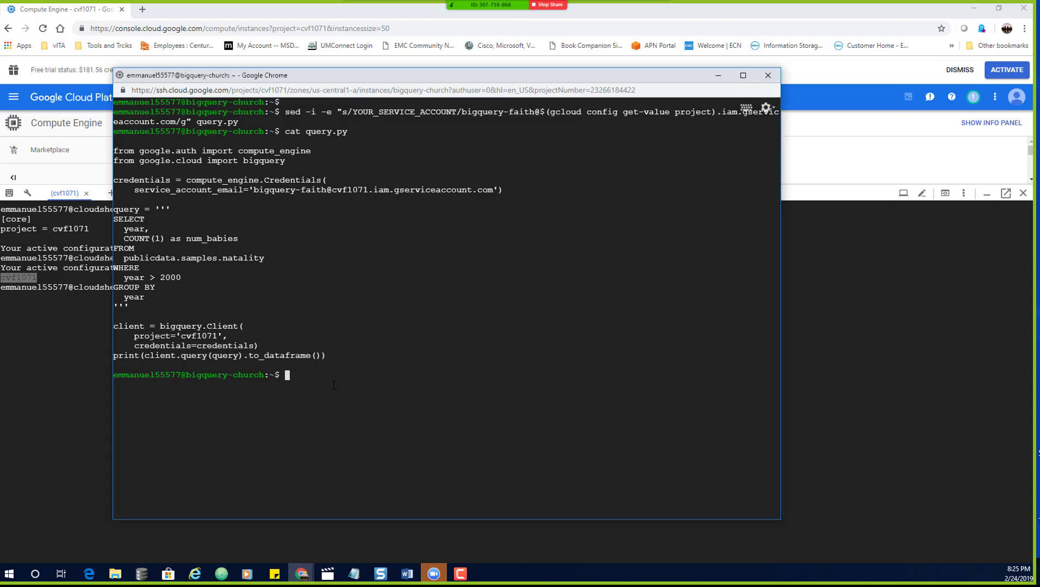
text(python query.py)
key(Return)
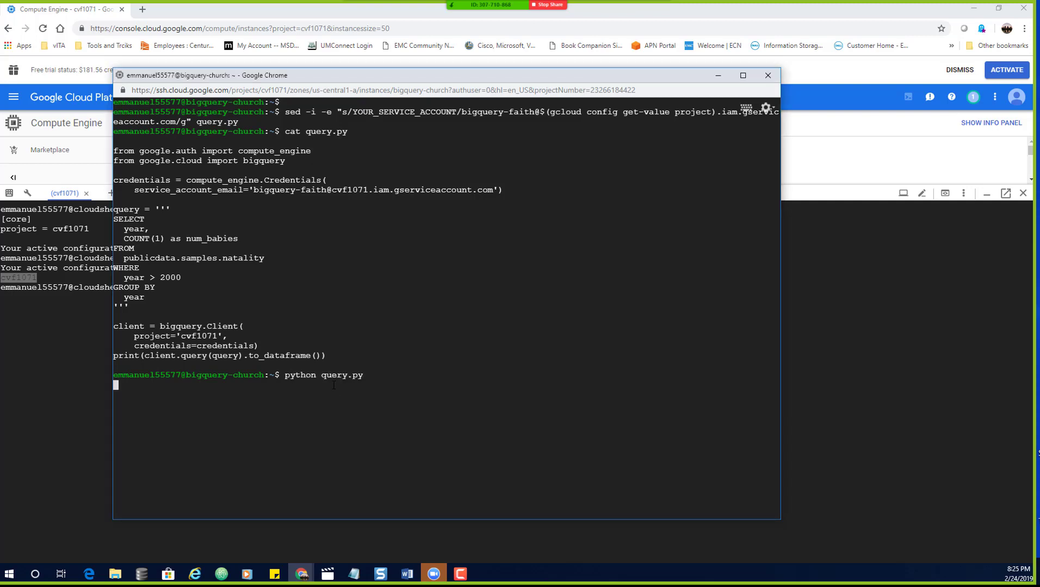